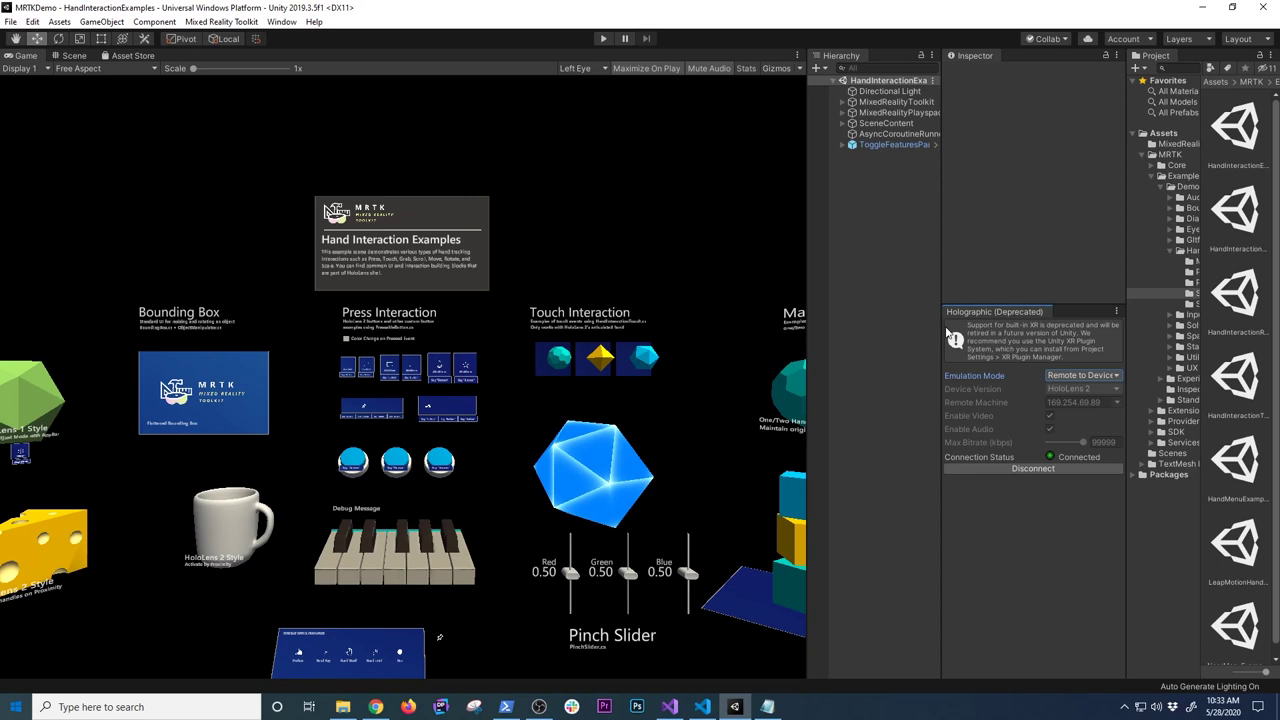
Run the HandInteractionExamples scene in play mode and grab the purple octahedron labelled "HoloLens 1 Style, Always visible"
left_click(601, 39)
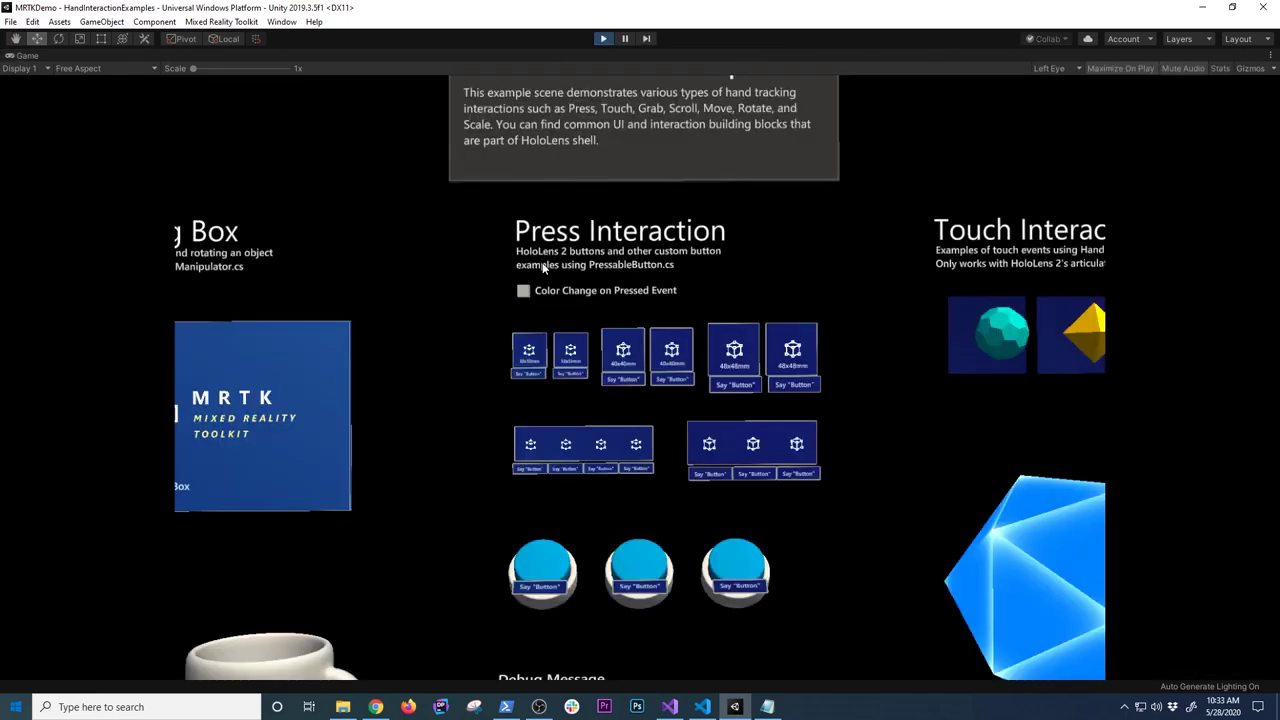
key("q")
right_click_drag(542, 268, 542, 268)
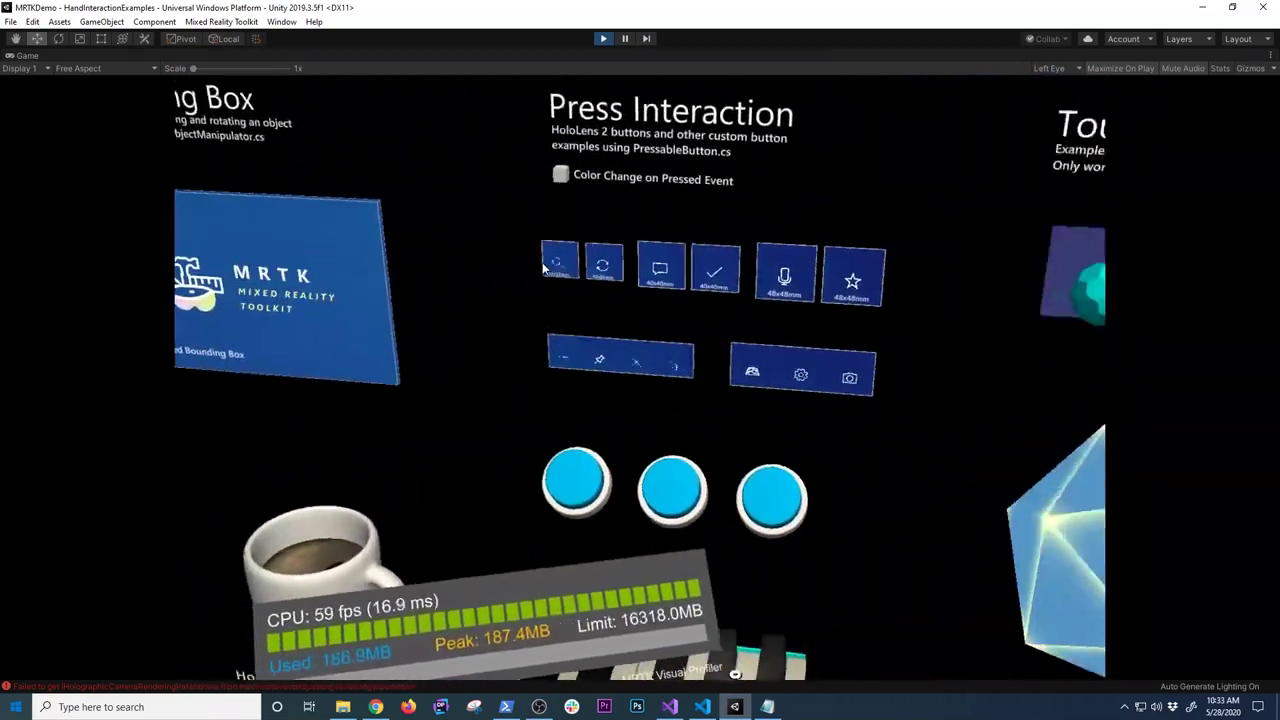
key("d")
key("a")
key("e")
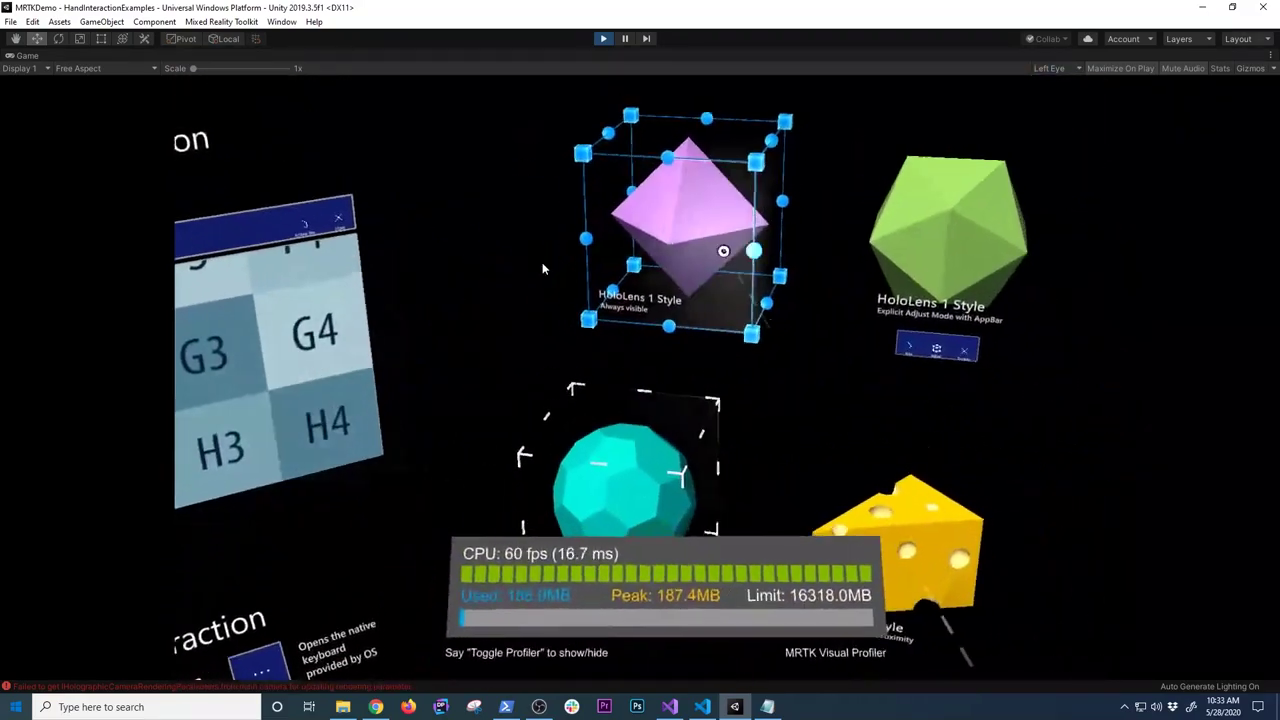
key("w")
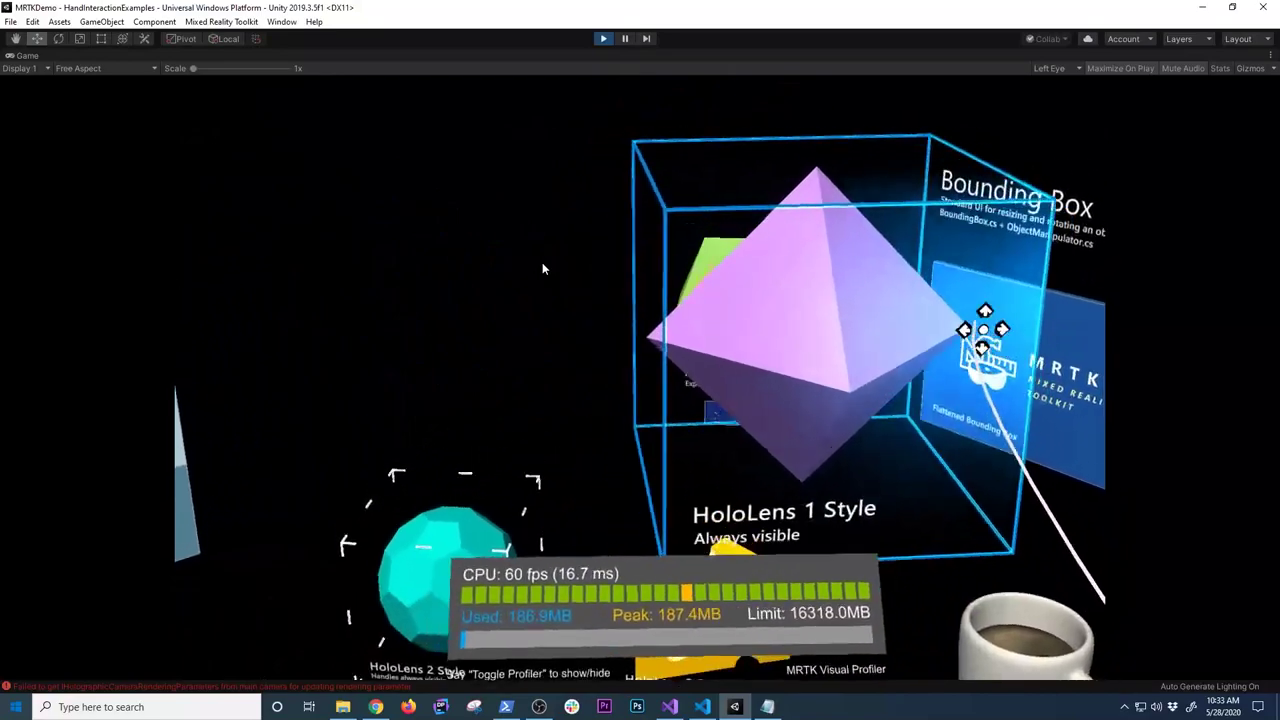
Move the purple octahedron up and away, and release it above the other bounding box examples
key("s")
key("q")
key("d")
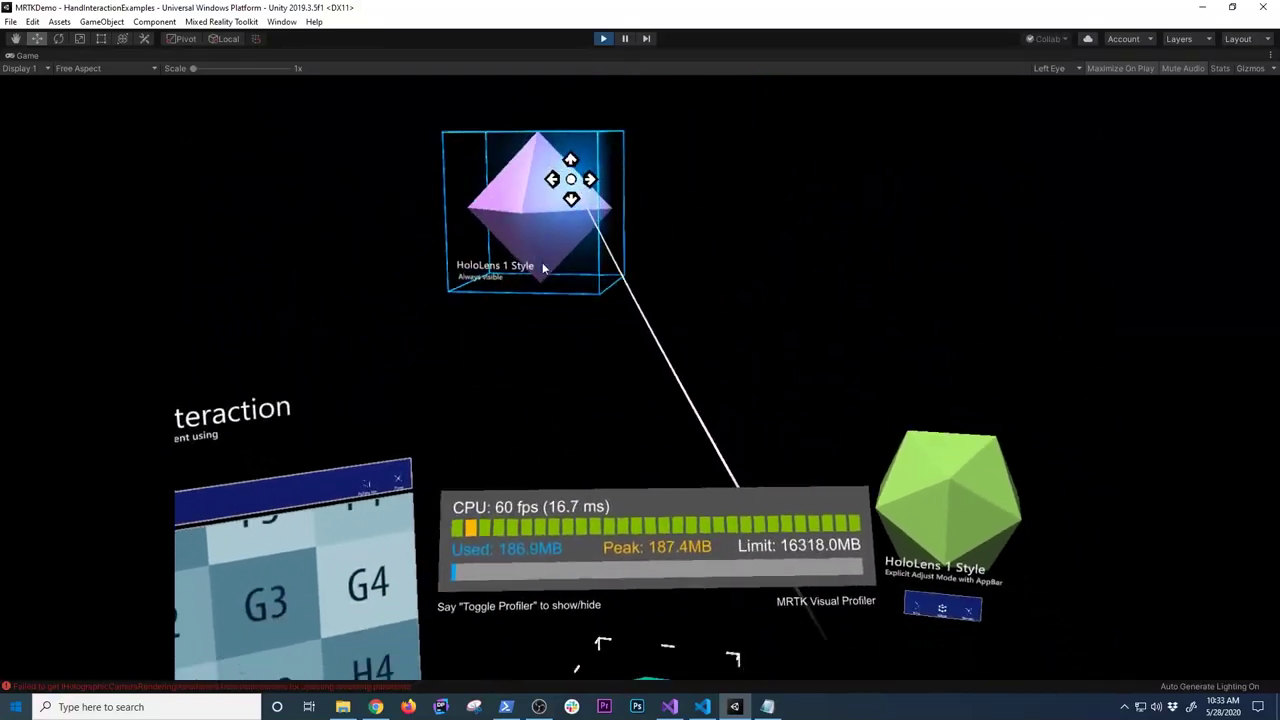
key("a")
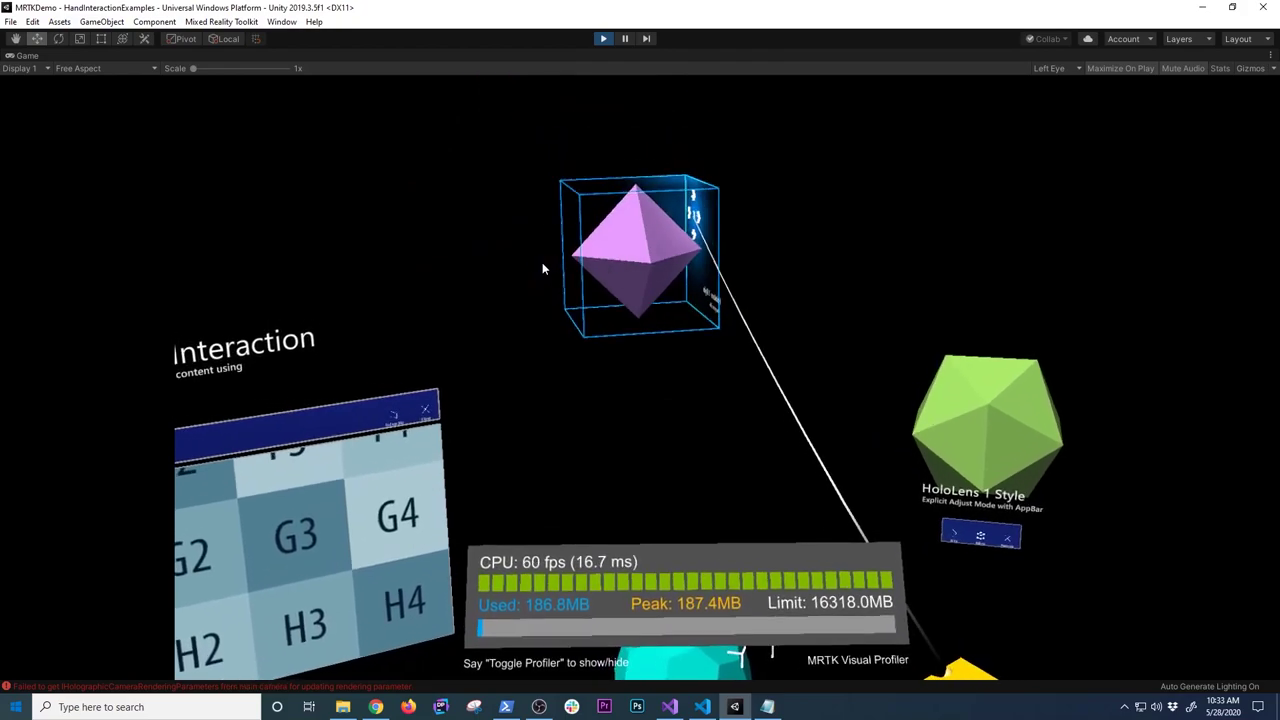
key("e")
key("q")
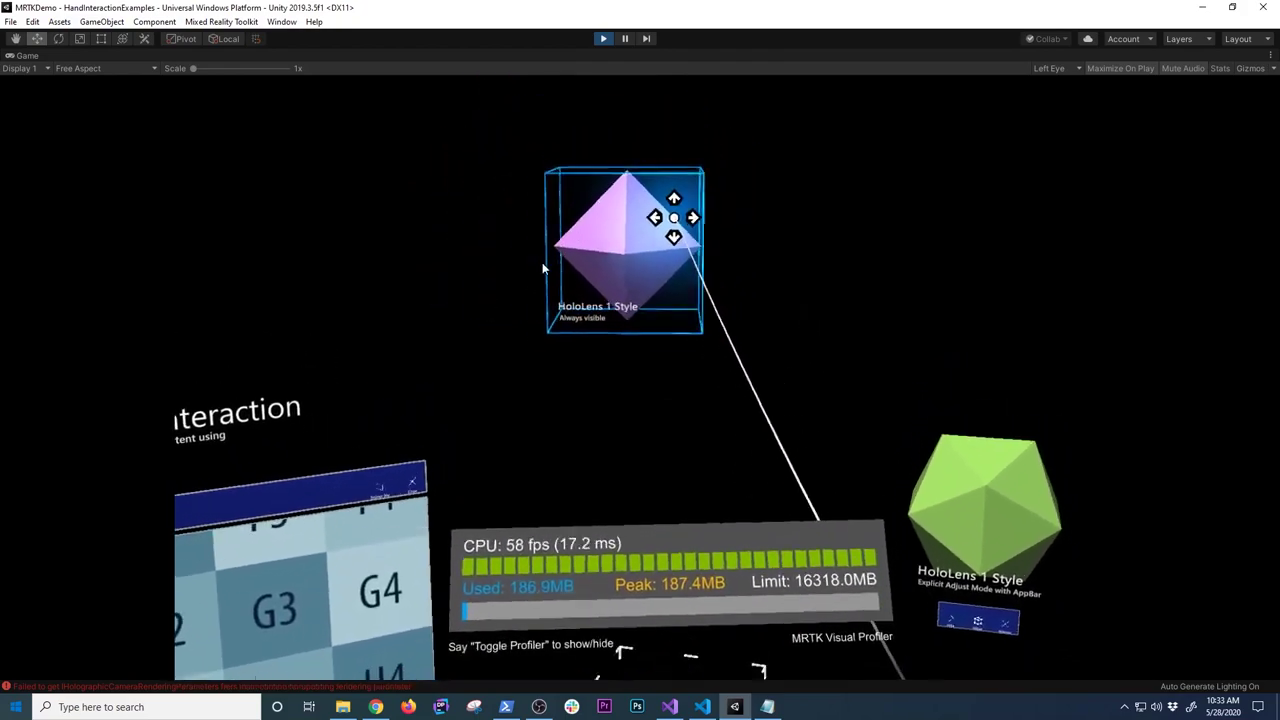
key("d")
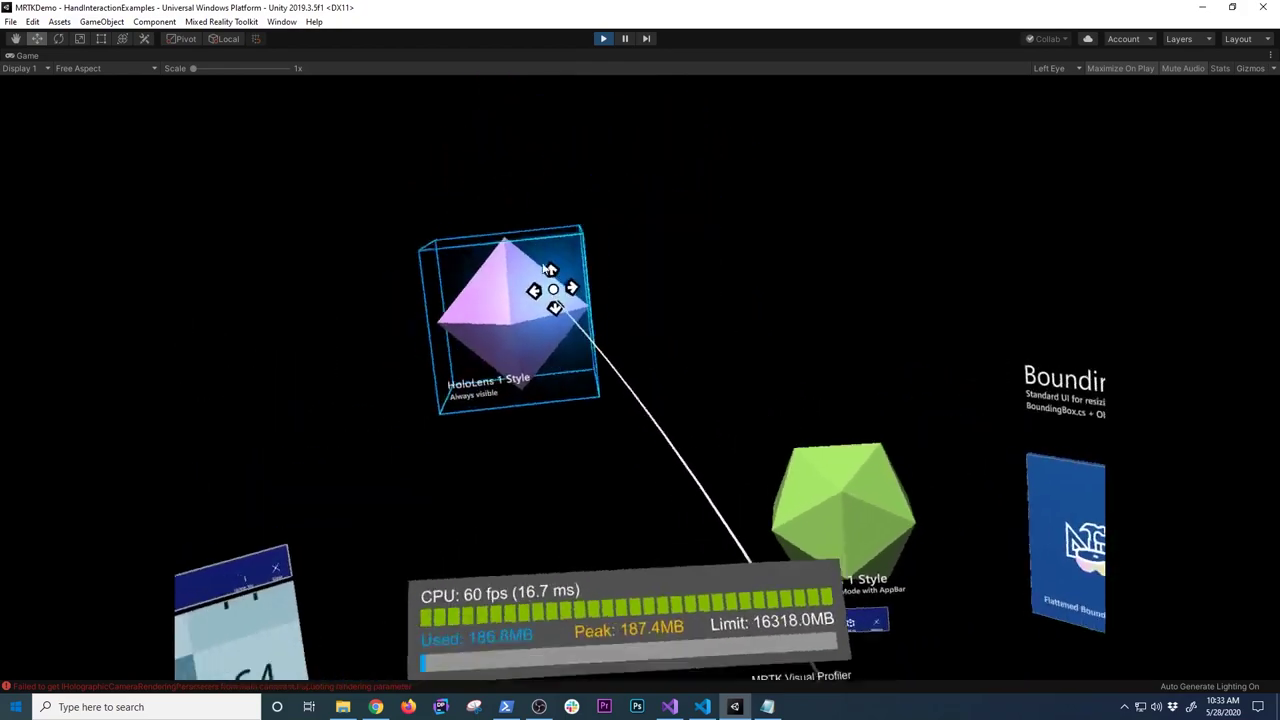
key("a")
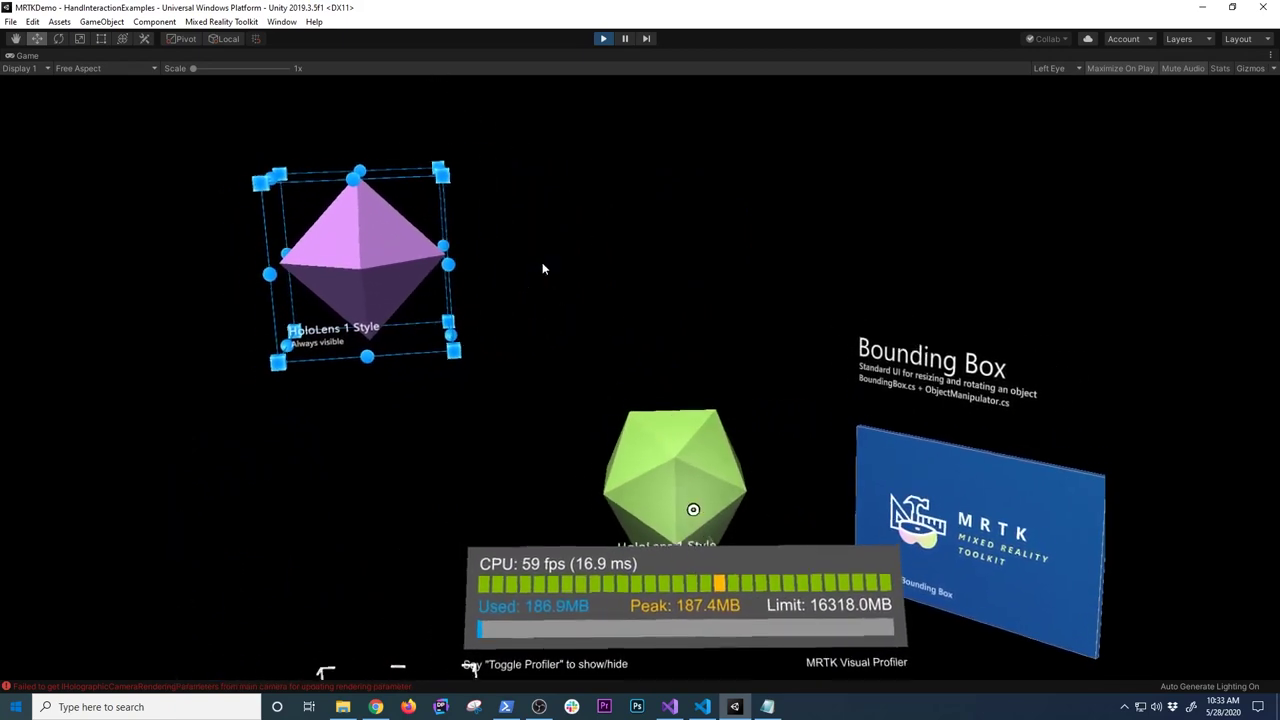
Grab the green icosahedron labelled "Explicit Adjust Mode with AppBar" and reposition it between the purple octahedron and the Bounding Box panel
key("e")
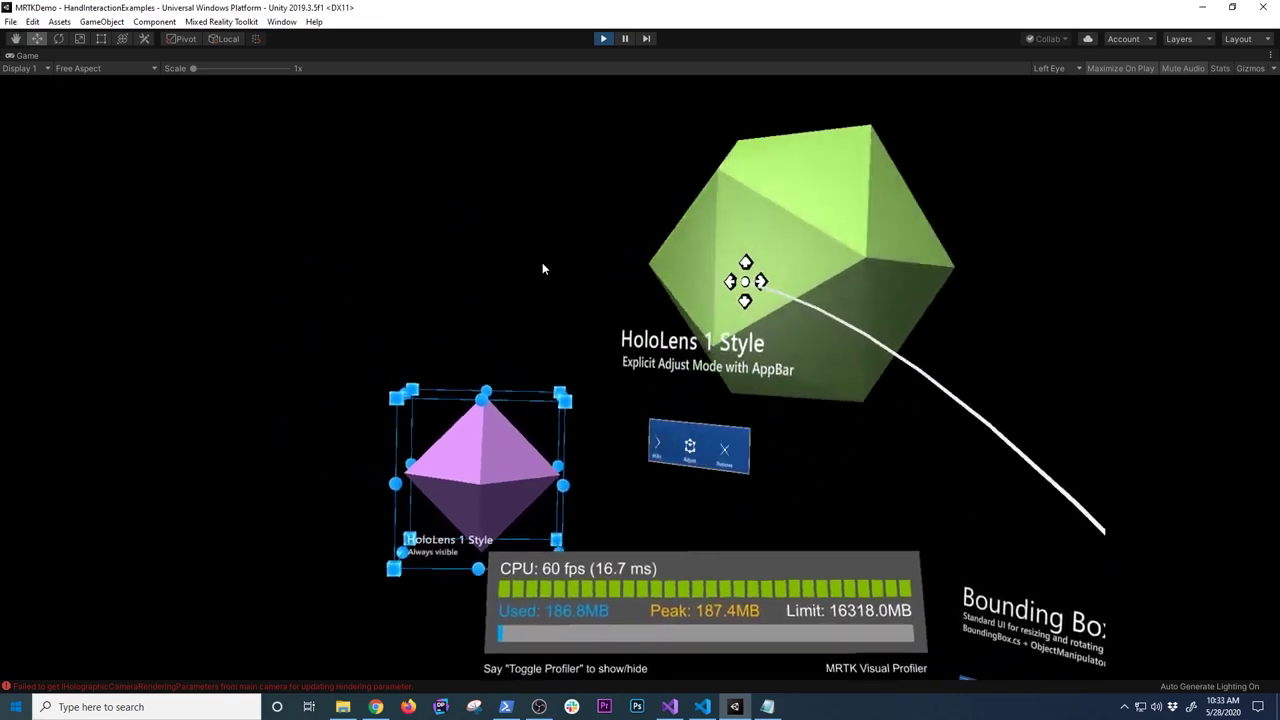
key("q")
key("q")
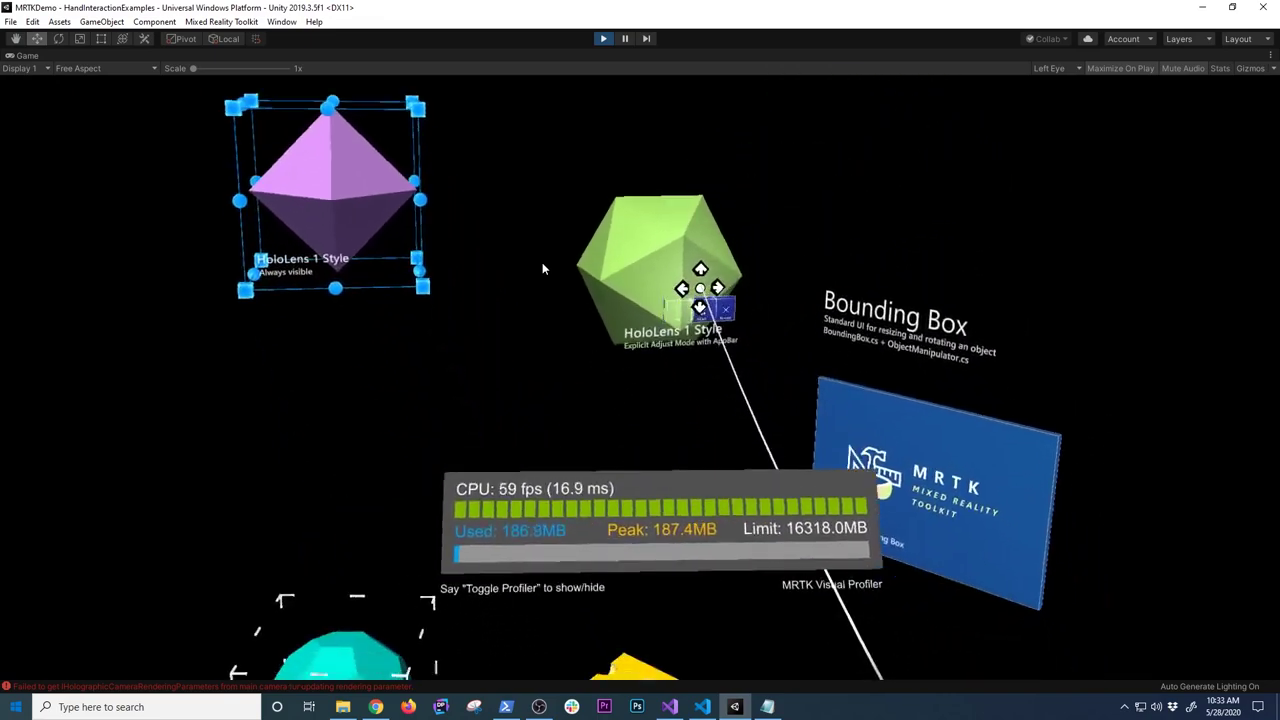
key("q")
key("a")
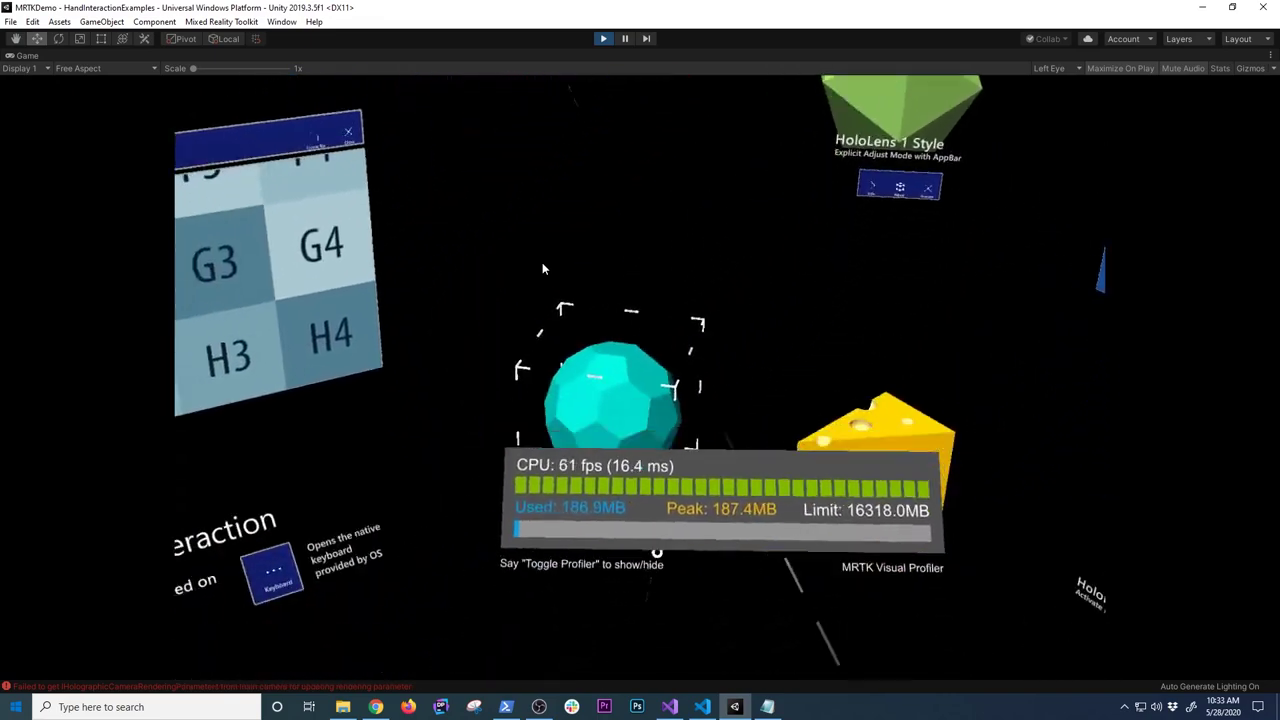
Grab the turquoise "Handles always visible" sphere and move it above the Pan & Zoom Interaction slate
key("e")
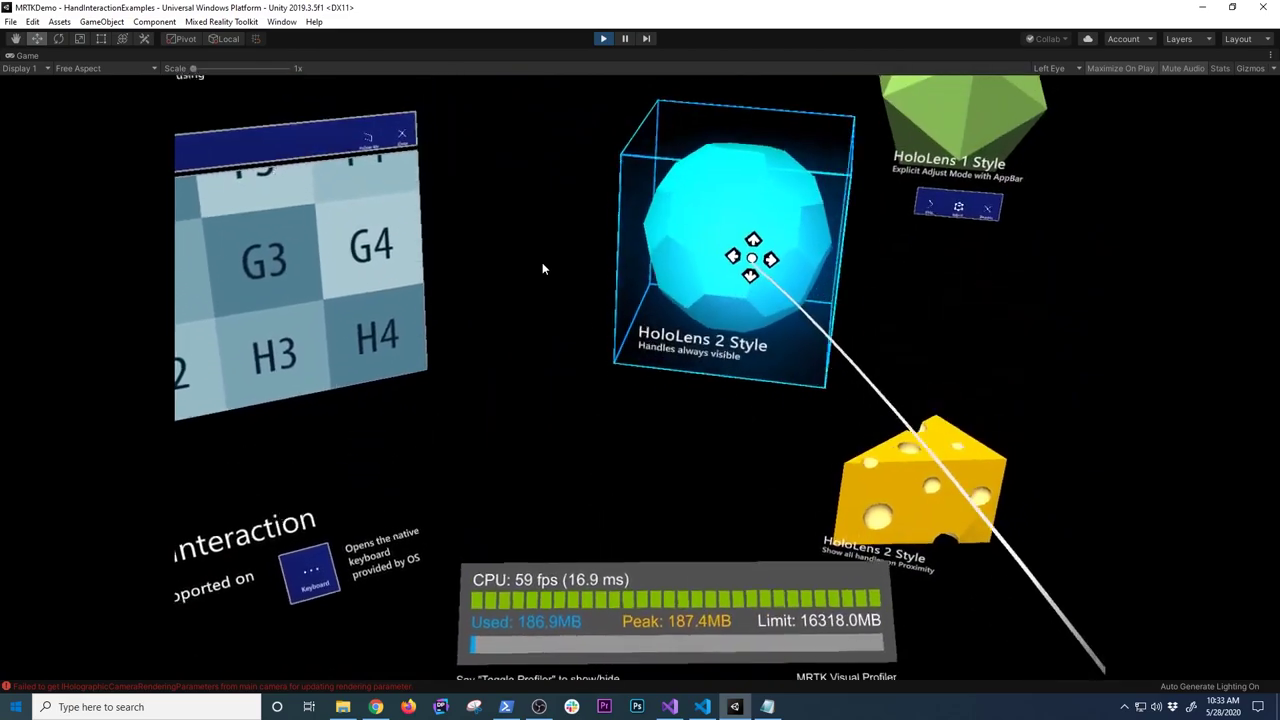
key("w")
key("e")
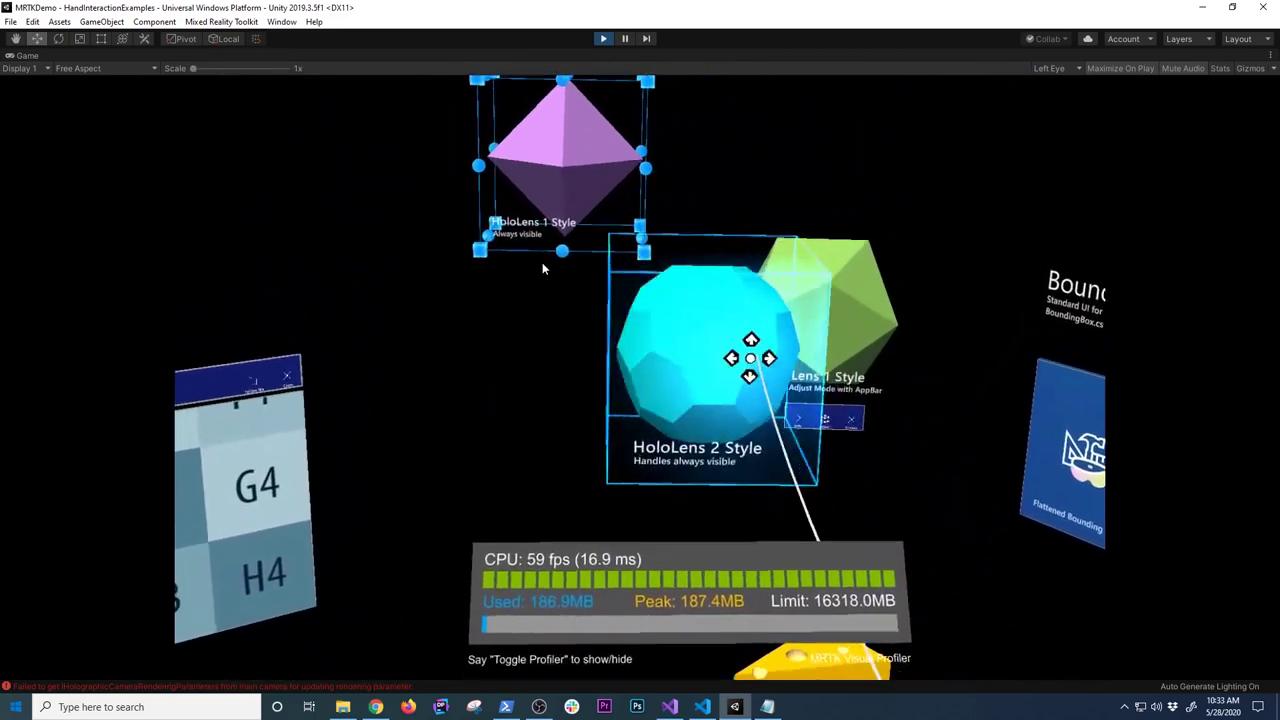
key("a")
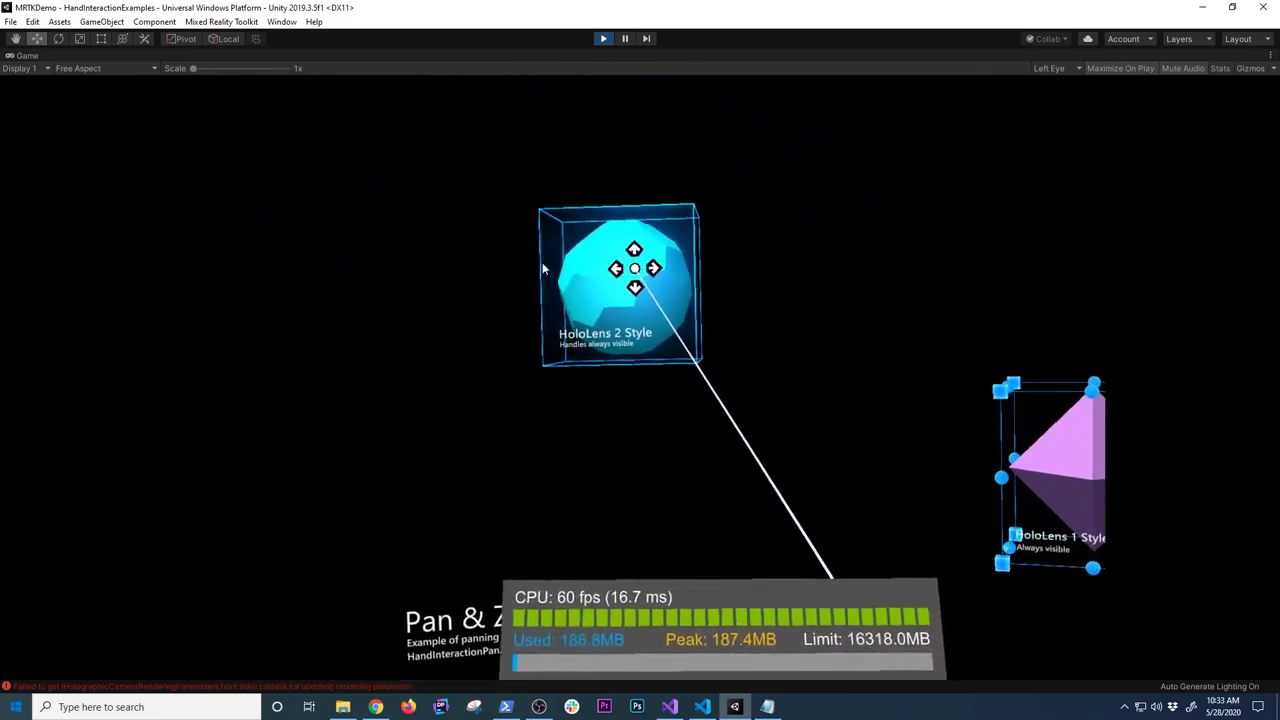
key("e")
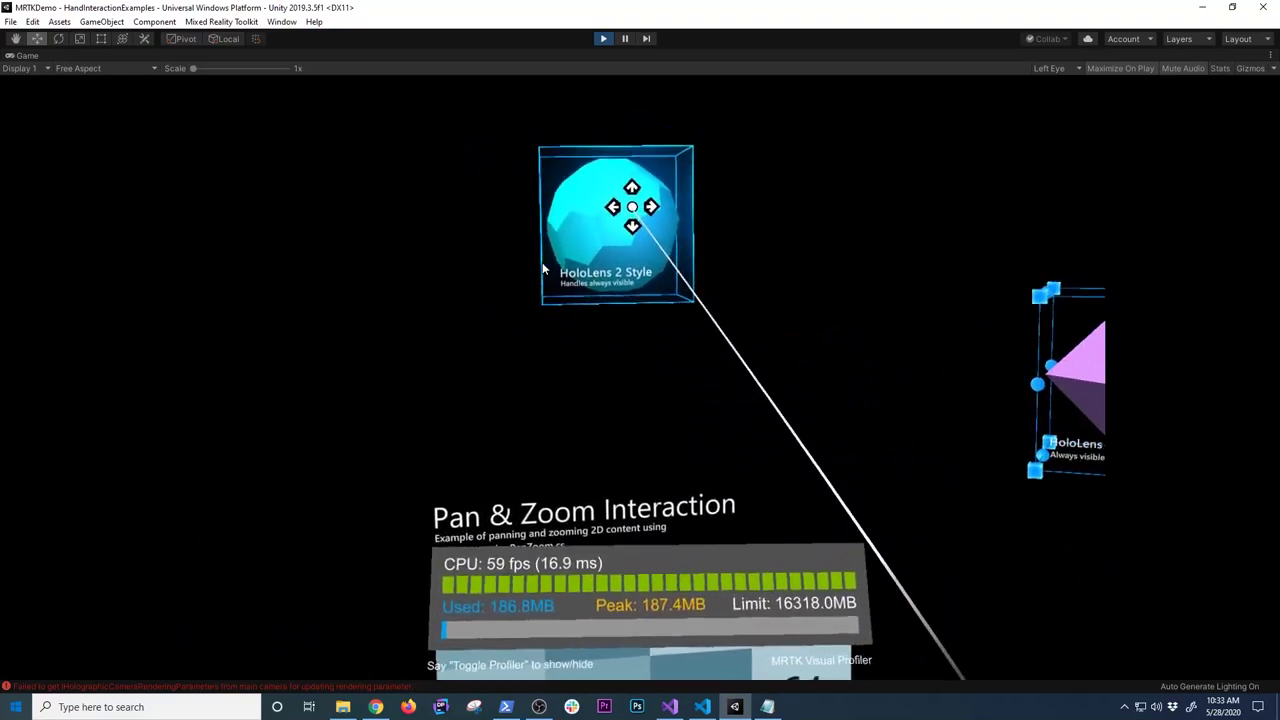
key("q")
Pan the grid content of the "Slate Scroll with Hand" slate using the hand ray
key("w")
key("a")
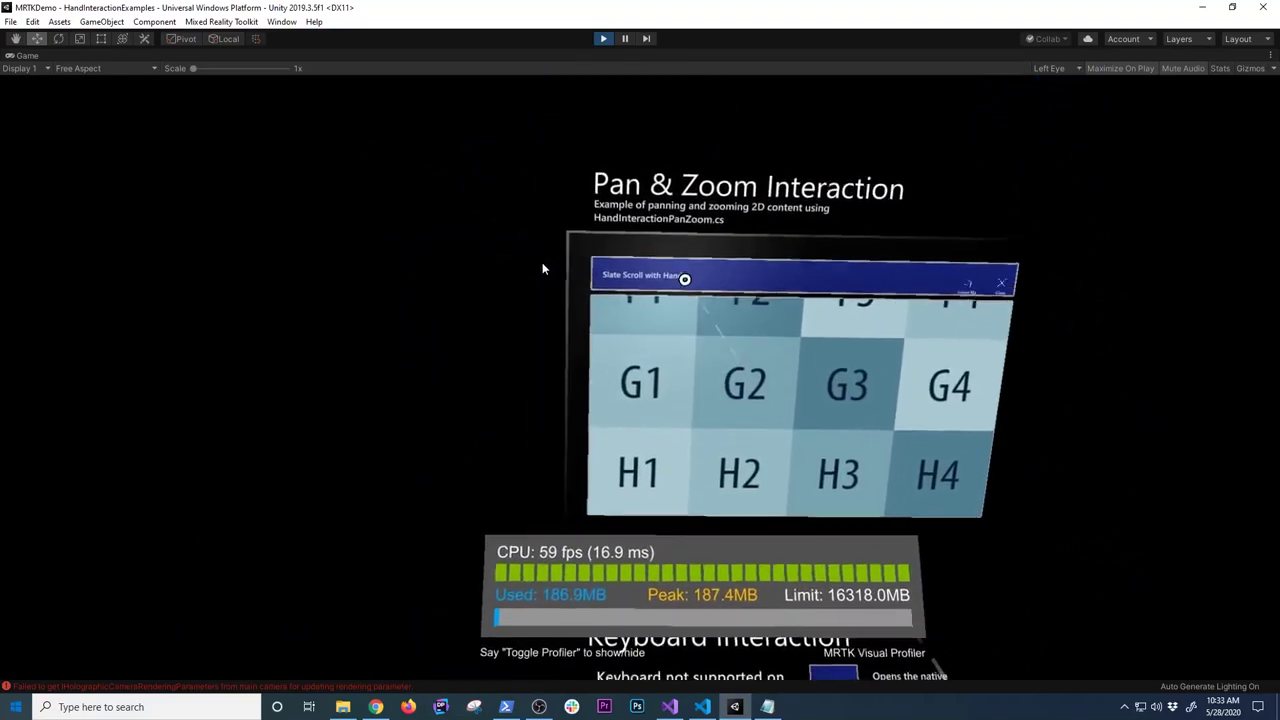
key("q")
key("d")
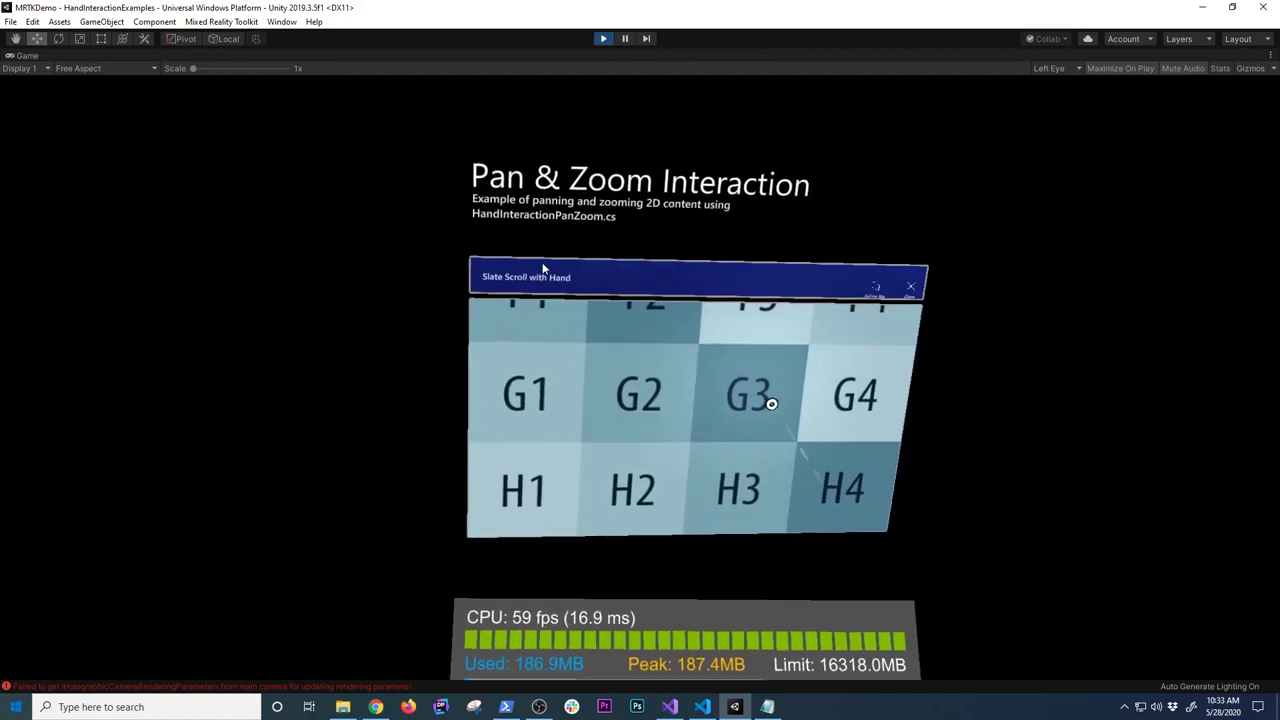
key("d")
key("e")
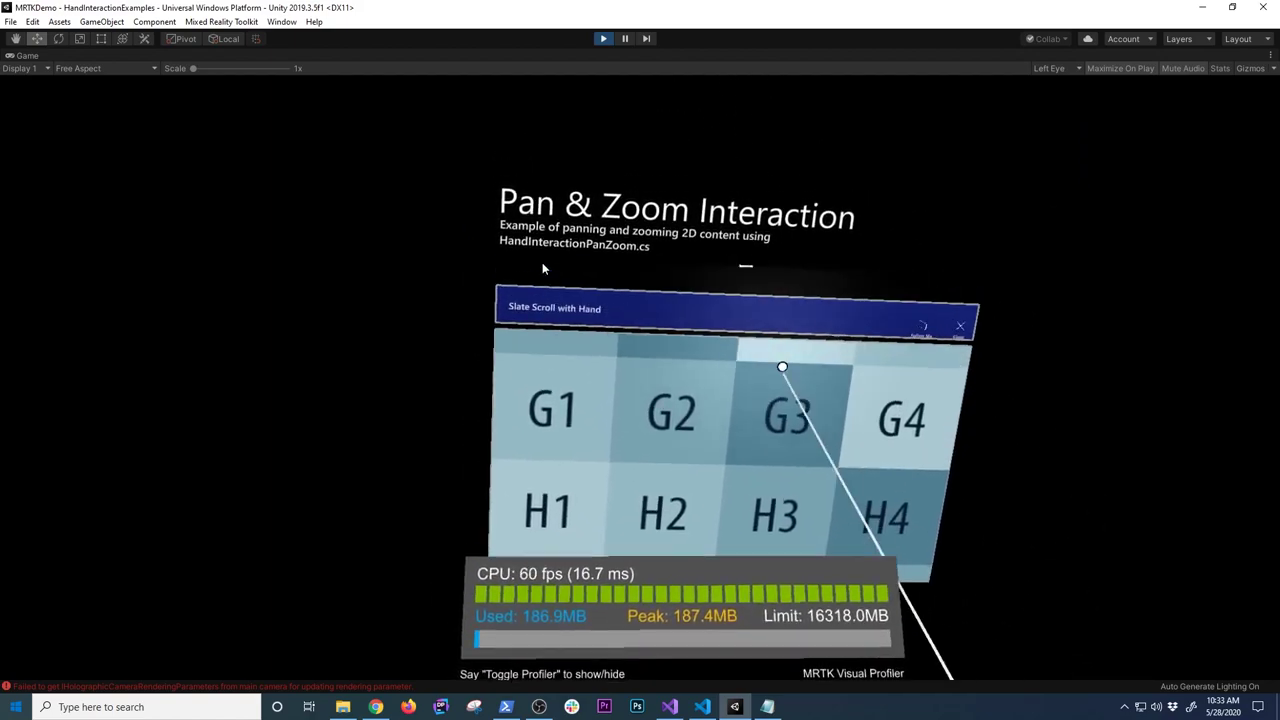
key("e")
Grab the yellow cheese wedge labelled "Show all handles on Proximity" and move it up above the green icosahedron
right_click_drag(543, 268, 543, 268)
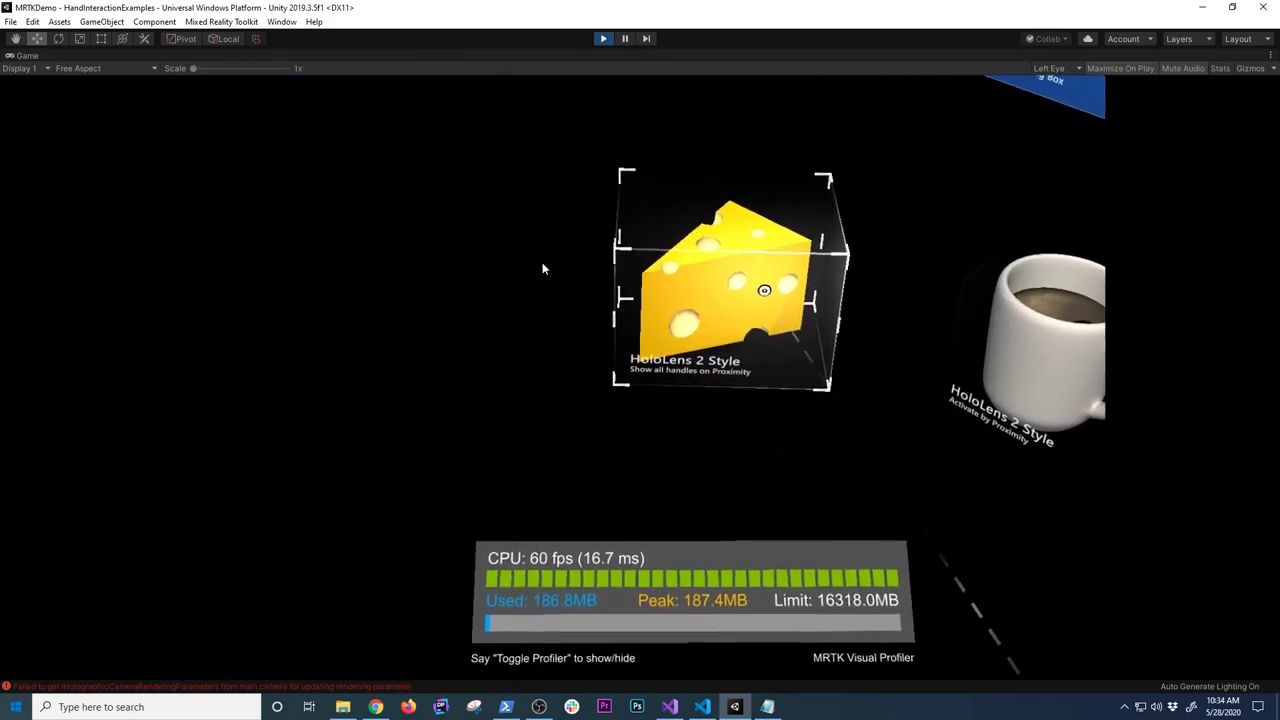
left_click(543, 268)
right_click_drag(543, 268, 543, 268)
left_click(543, 268)
Shrink the blue MRTK "Flattened Bounding Box" panel using its corner scale handle
key("d")
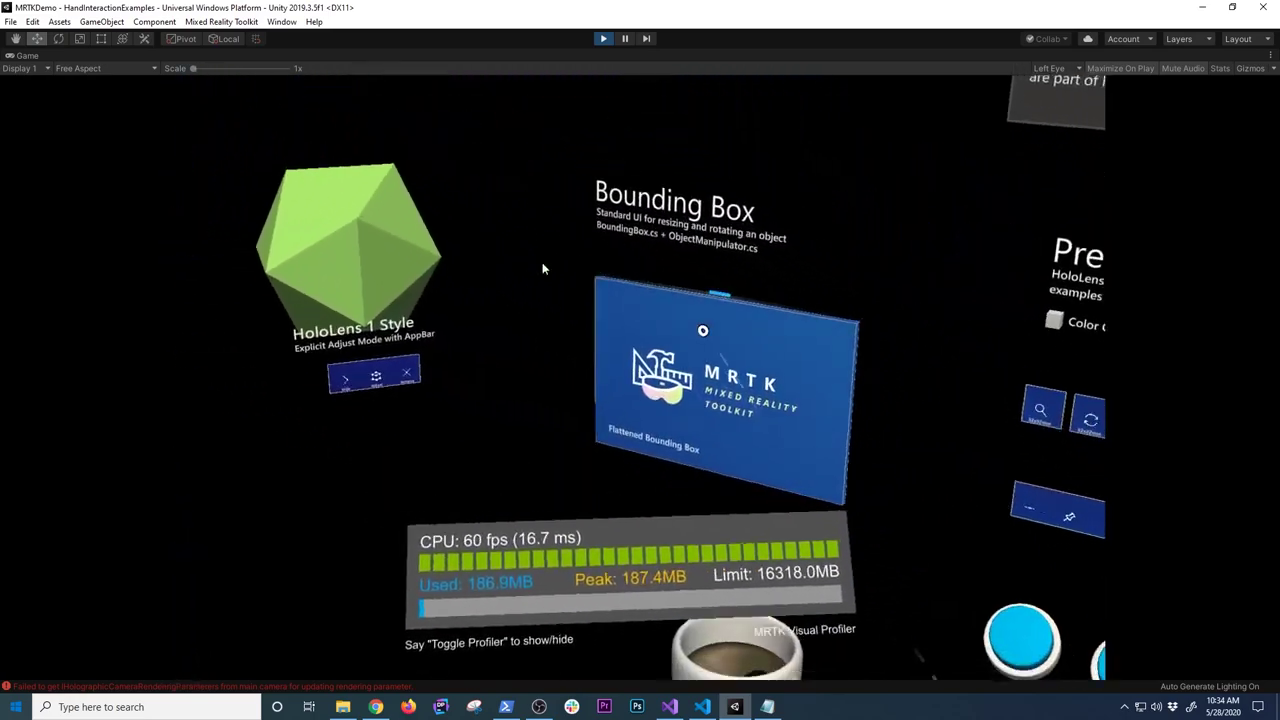
key("w")
key("space")
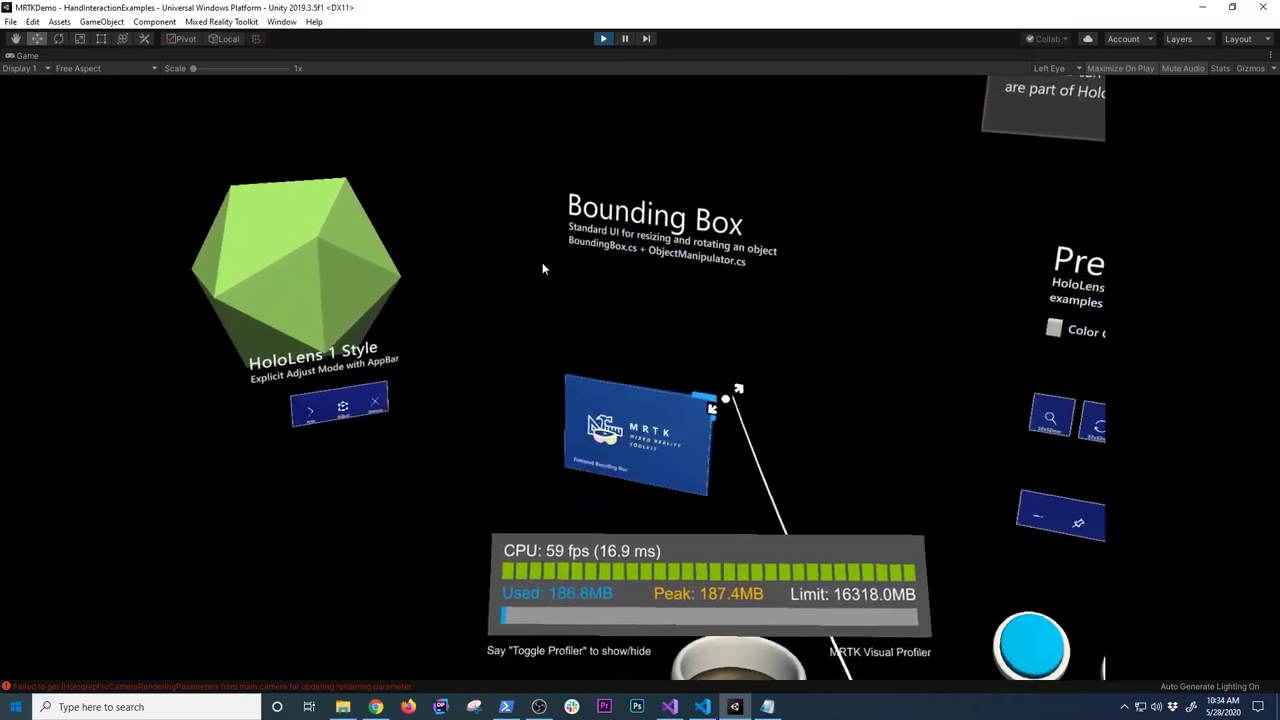
key("a")
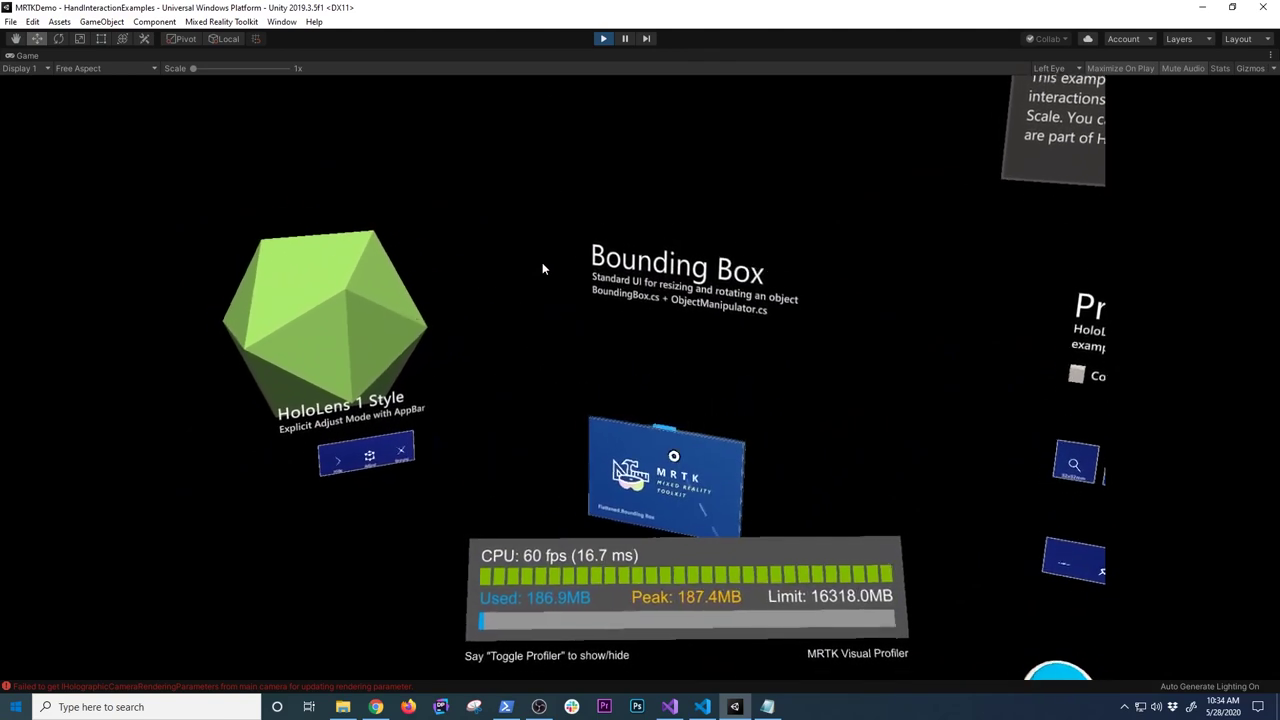
Move the "Flattened Bounding Box" panel up above its heading and enlarge it with the corner handle
right_click_drag(543, 268, 543, 268)
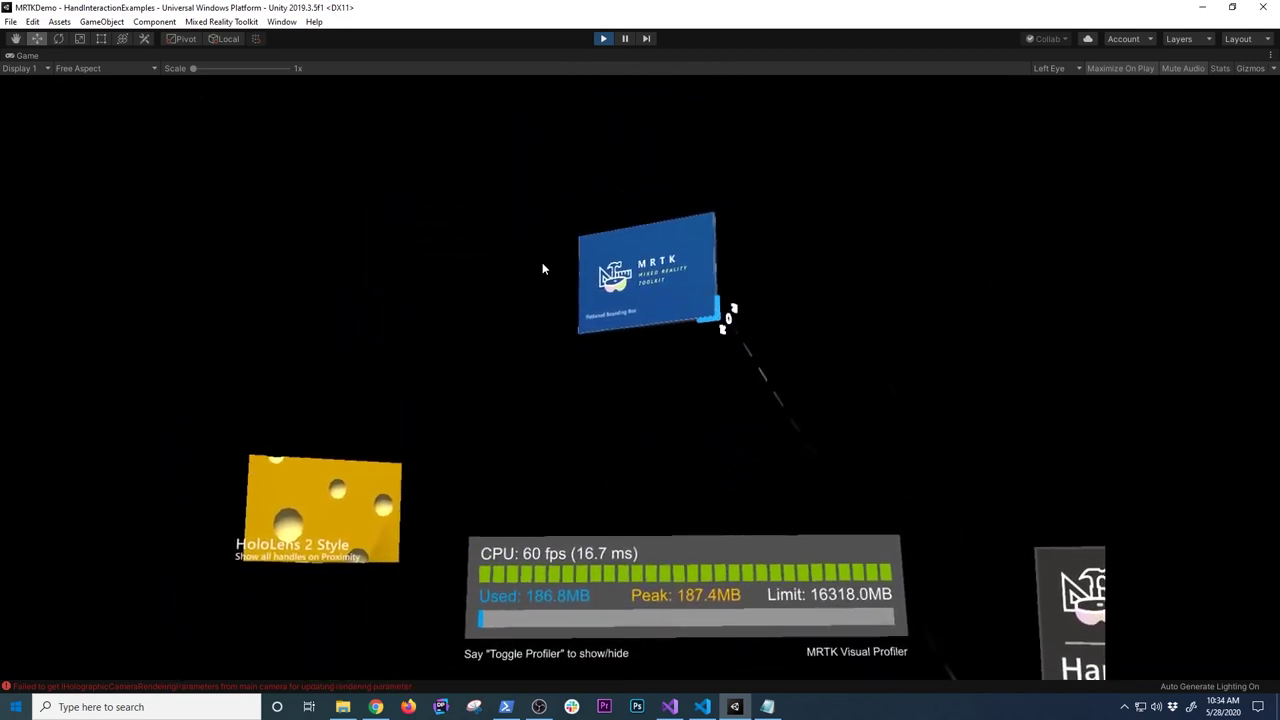
key("w")
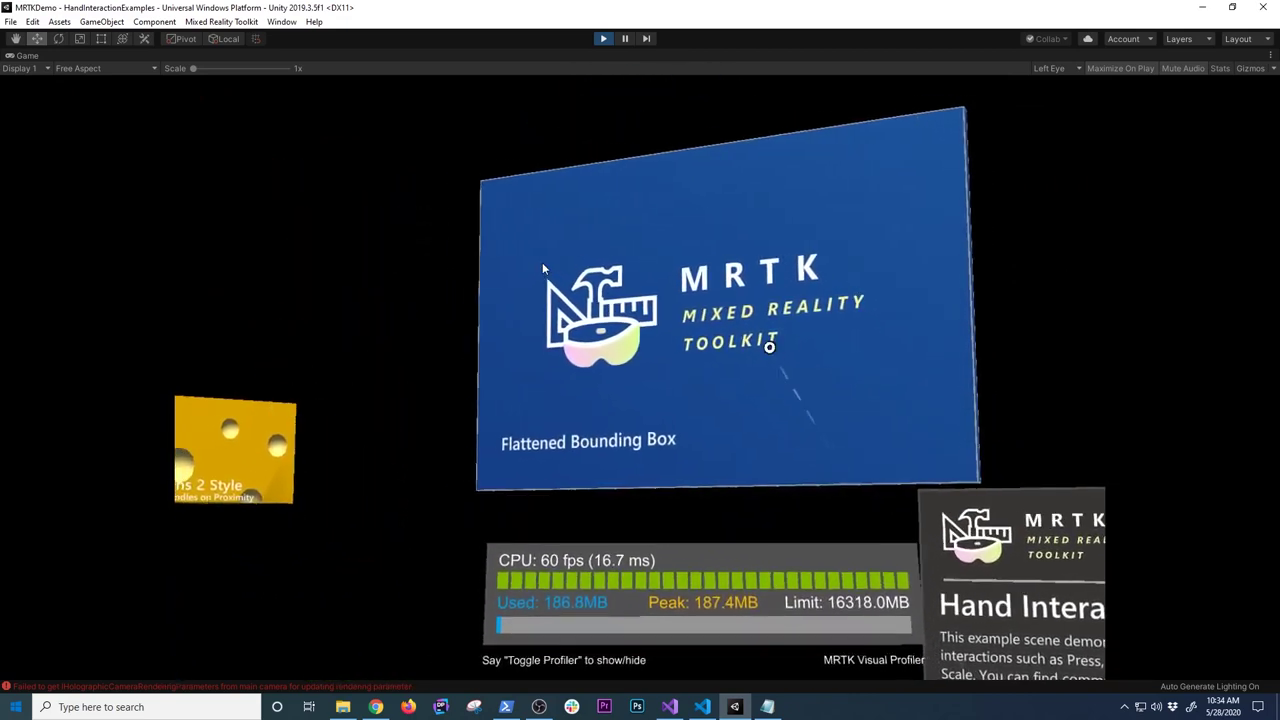
key("w")
right_click_drag(543, 268, 543, 268)
key("s")
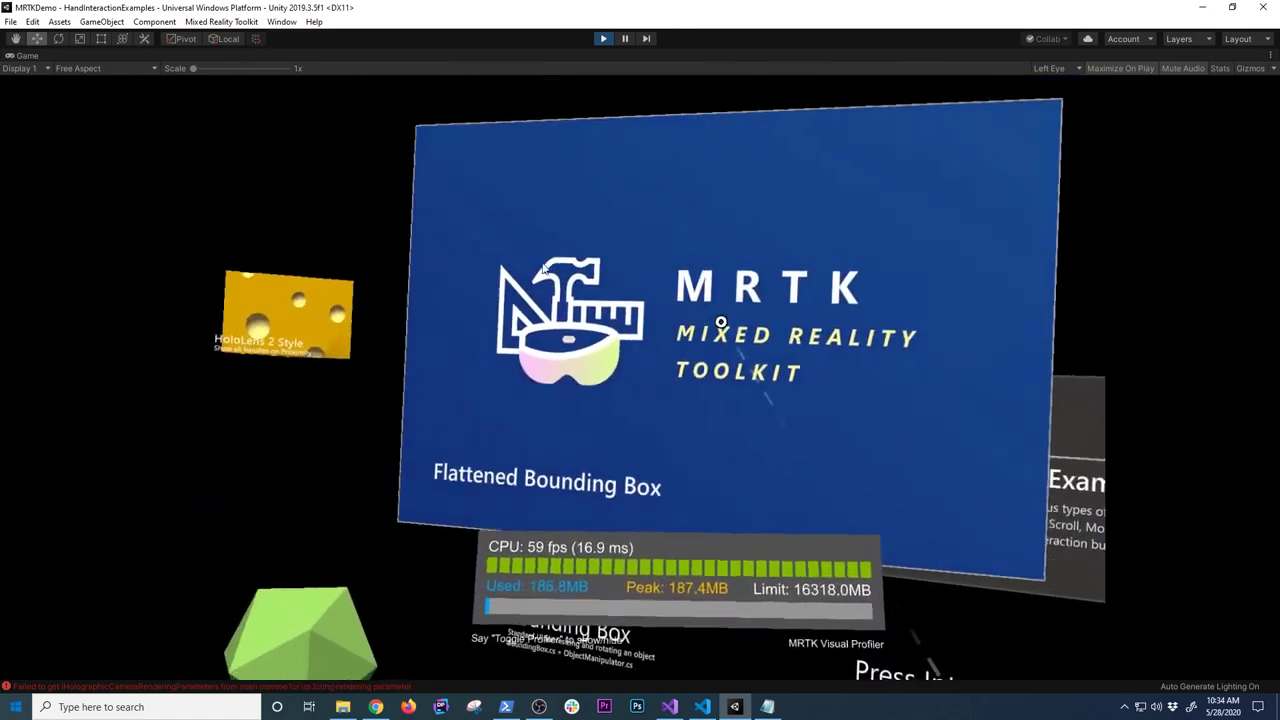
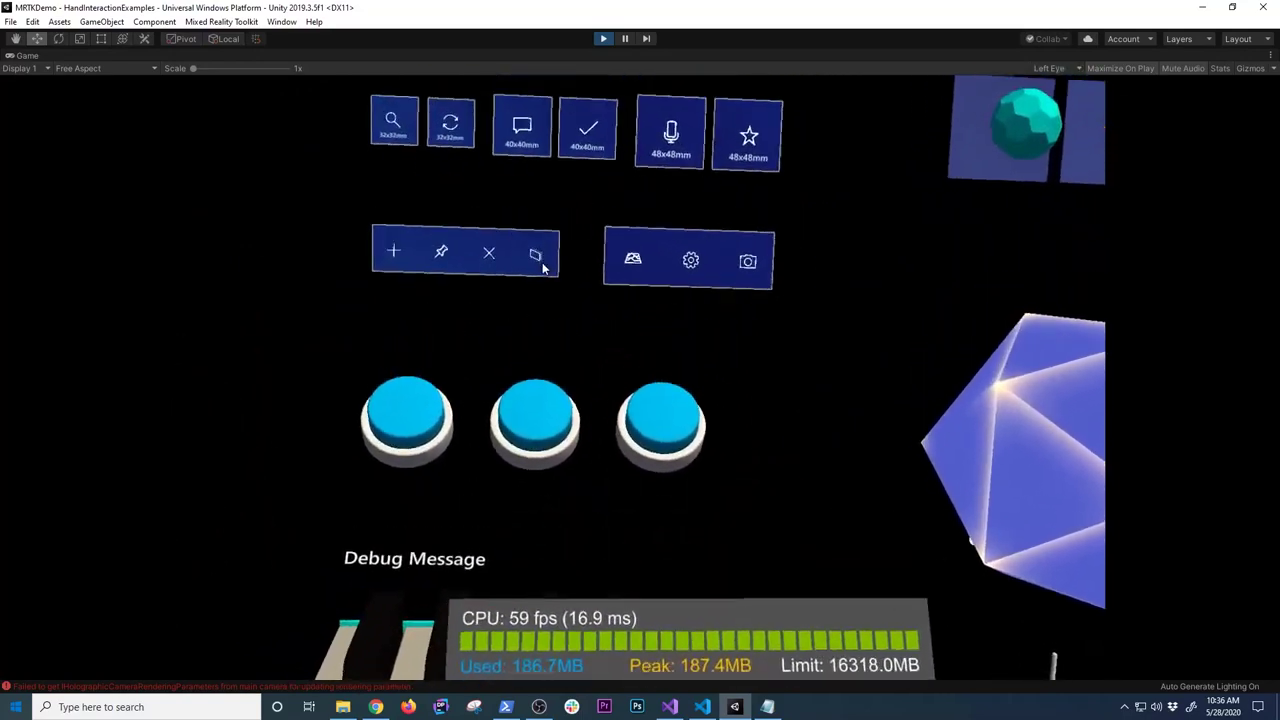
Stop play mode and switch to Chrome to view the "Get started with Mixed Reality" documentation page
left_click(602, 39)
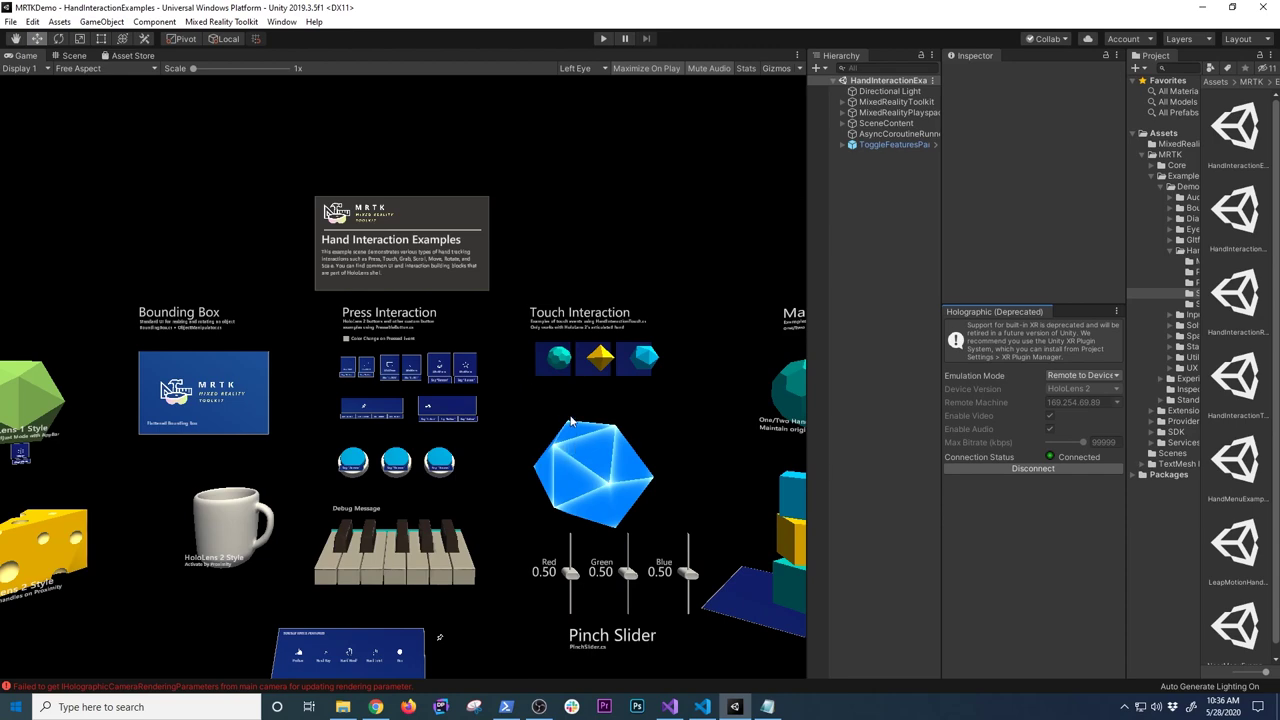
left_click(376, 706)
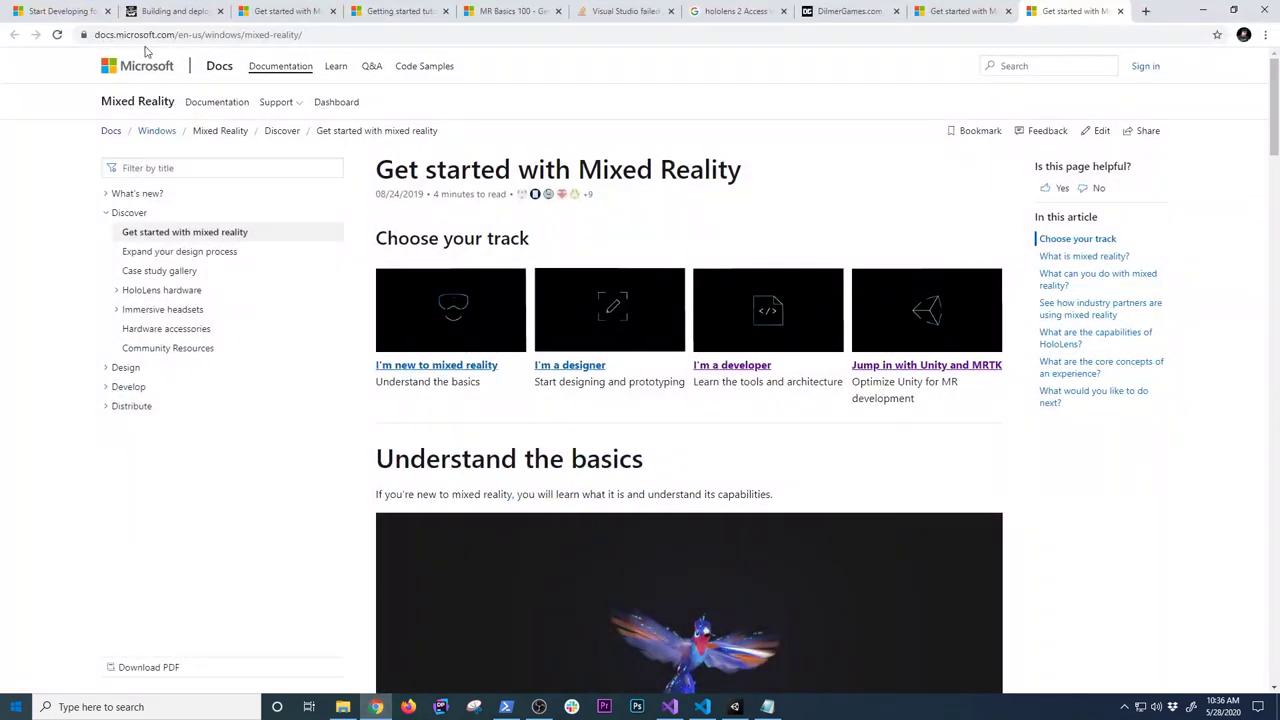
left_click(195, 36)
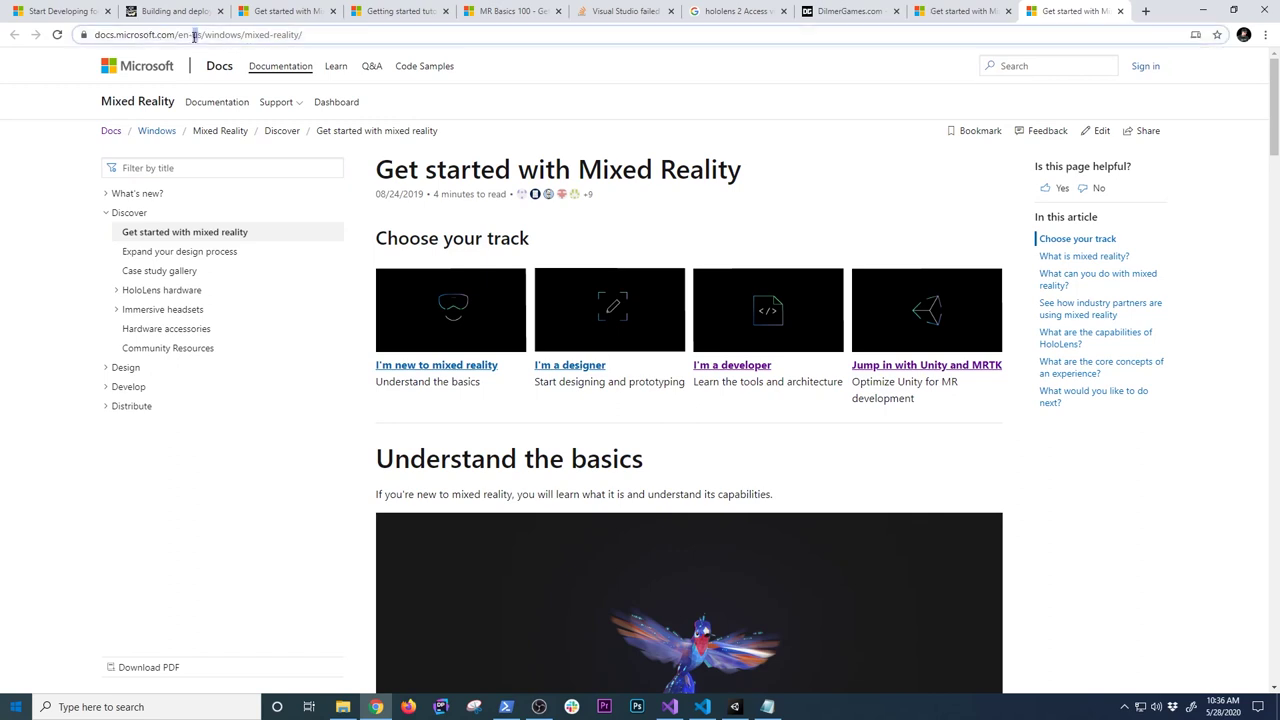
scroll(591, 350, "down", 2)
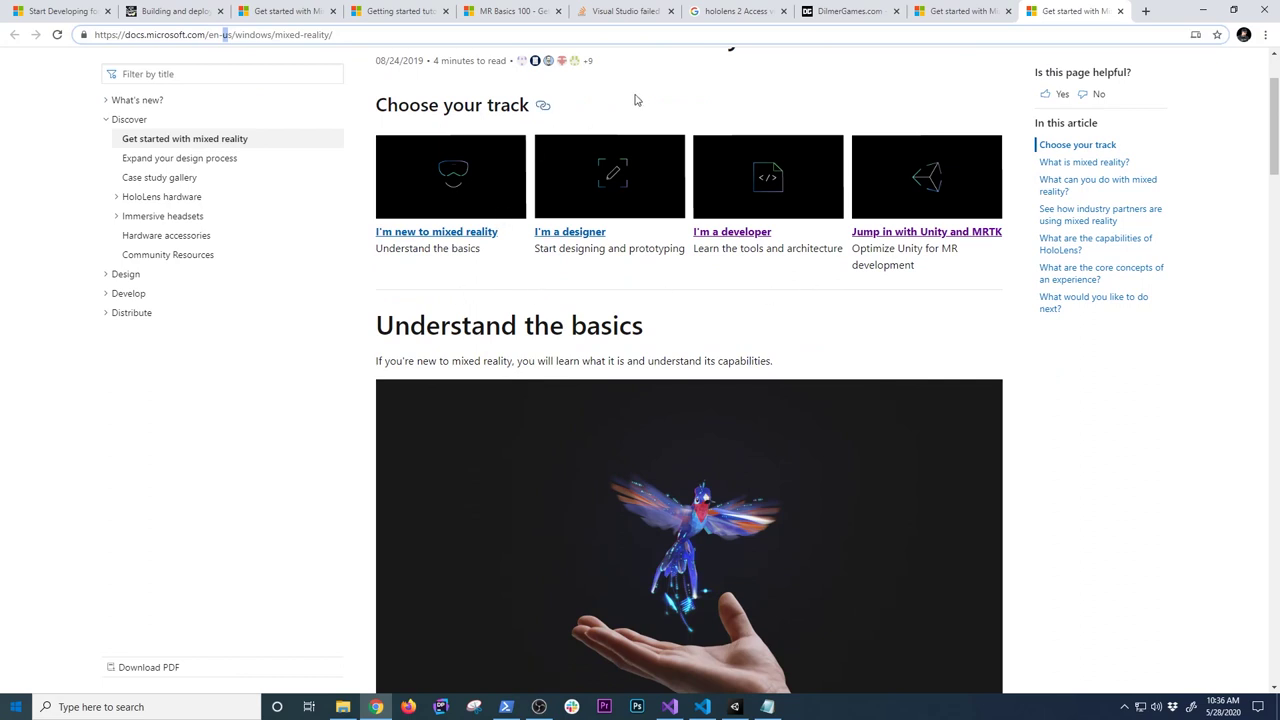
Open the "I'm a developer" track and go to its Unity technology path
left_click(740, 211)
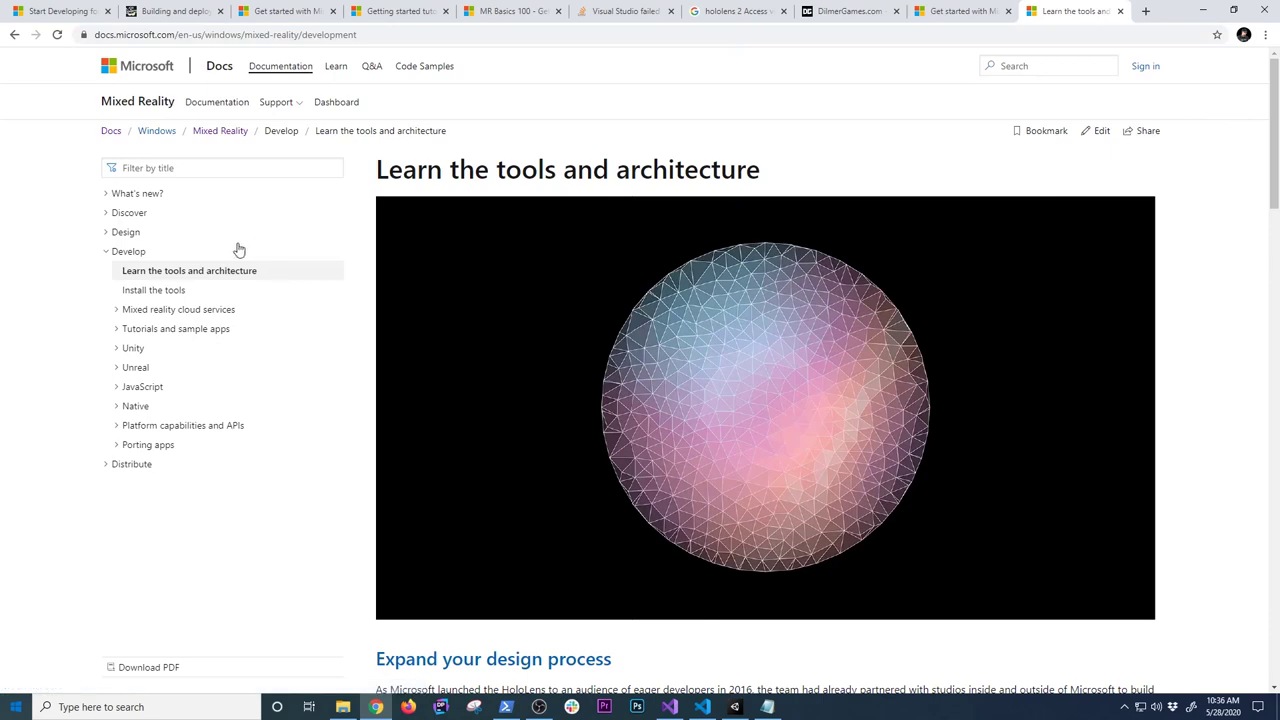
scroll(620, 377, "down", 5)
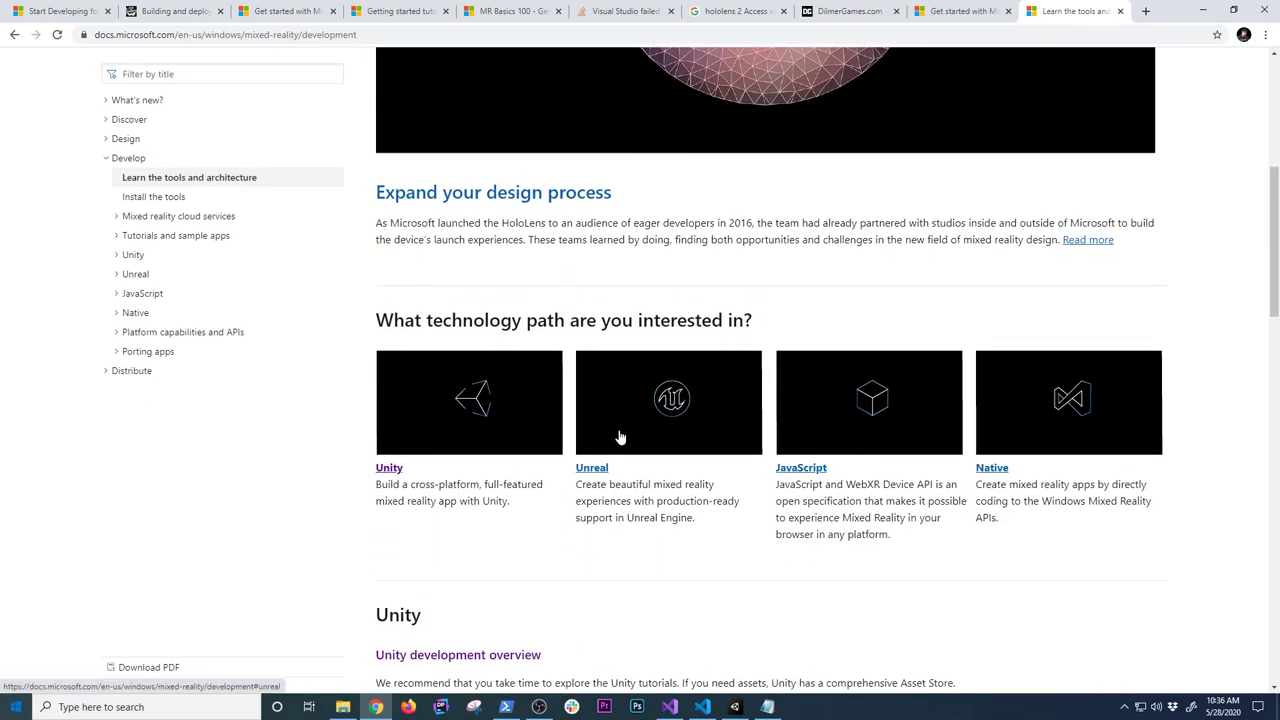
left_click(458, 426)
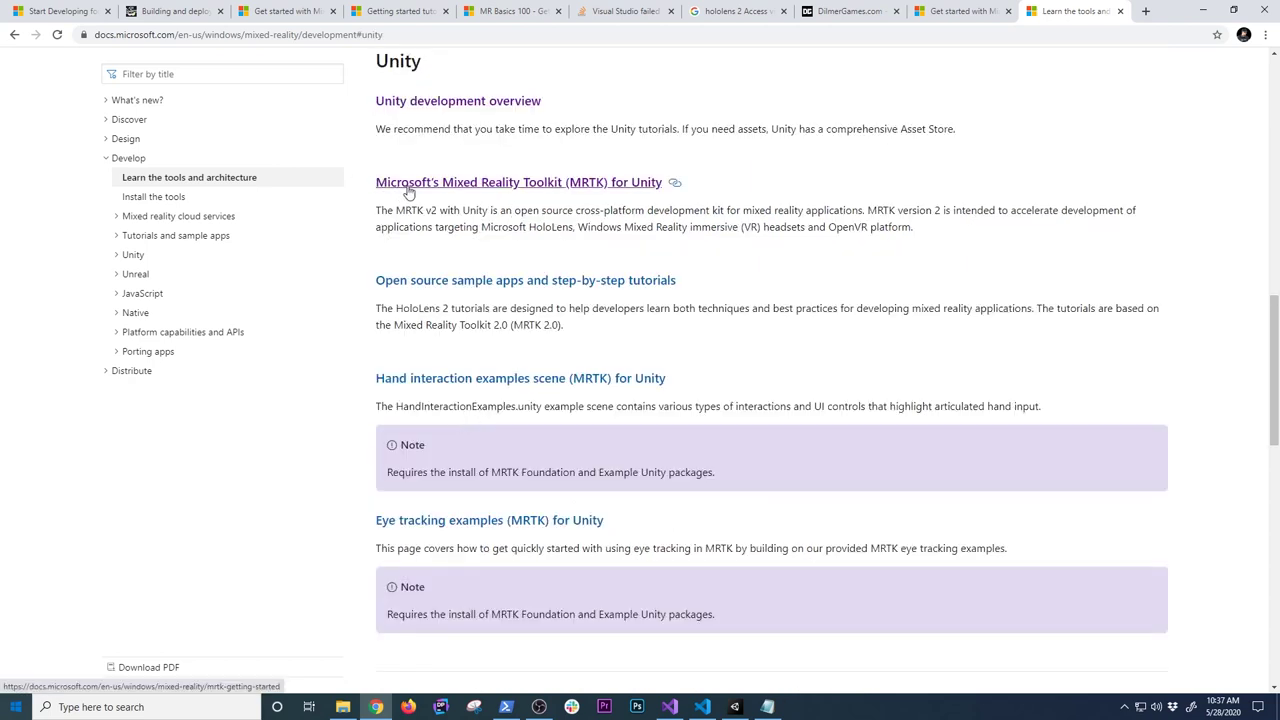
Open "Microsoft's Mixed Reality Toolkit (MRTK) for Unity" and look over the getting started page
left_click(493, 184)
scroll(640, 345, "down", 3)
scroll(725, 358, "up", 3)
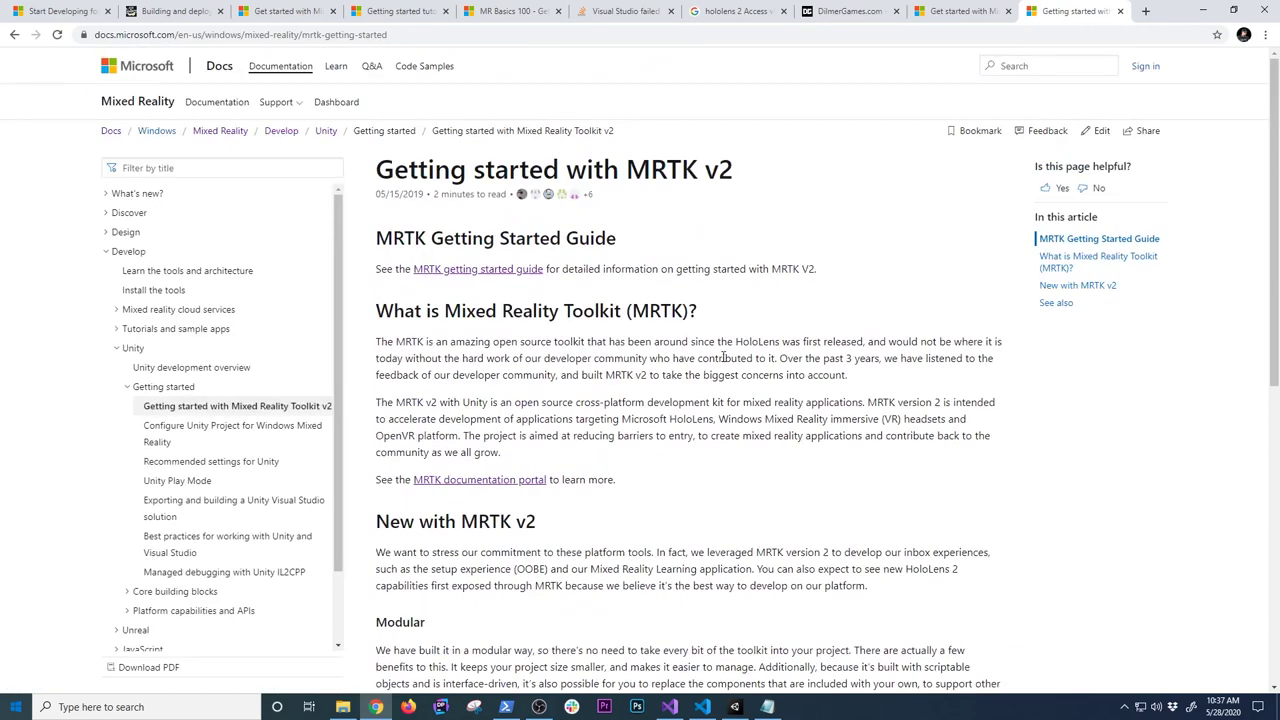
Open the MRTK getting started guide and look over its prerequisites
left_click(437, 270)
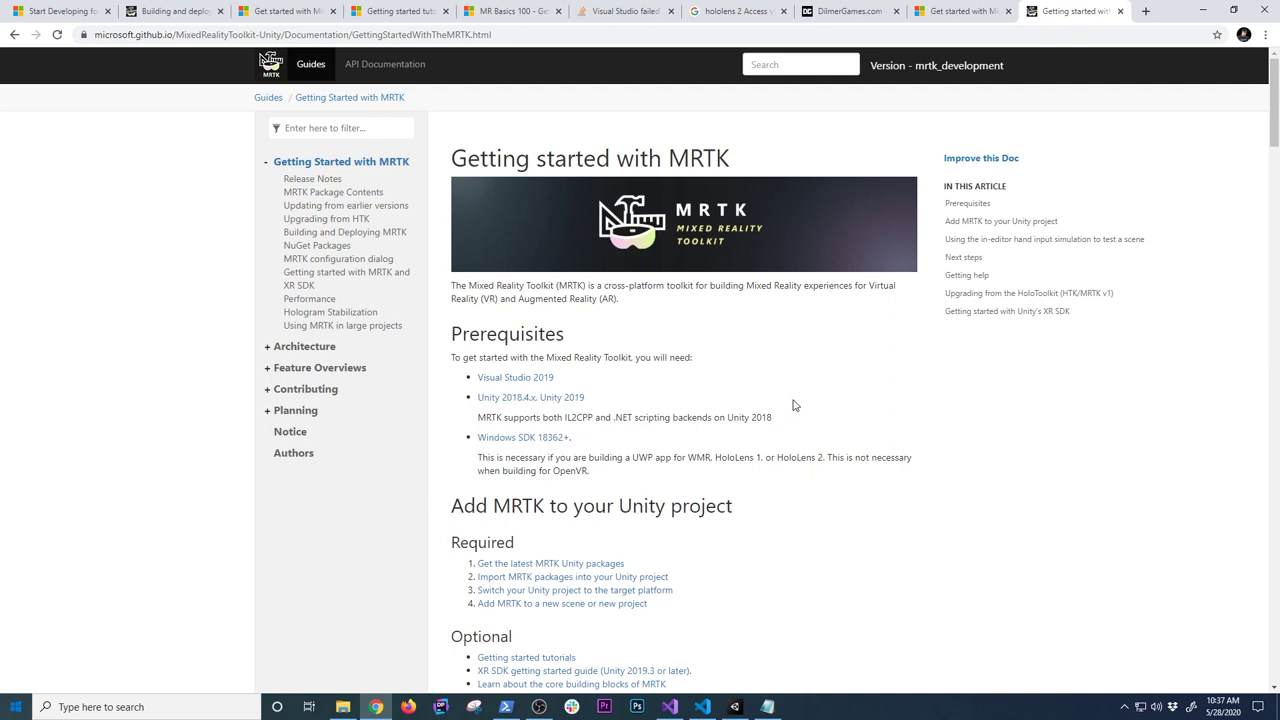
scroll(795, 407, "down", 1)
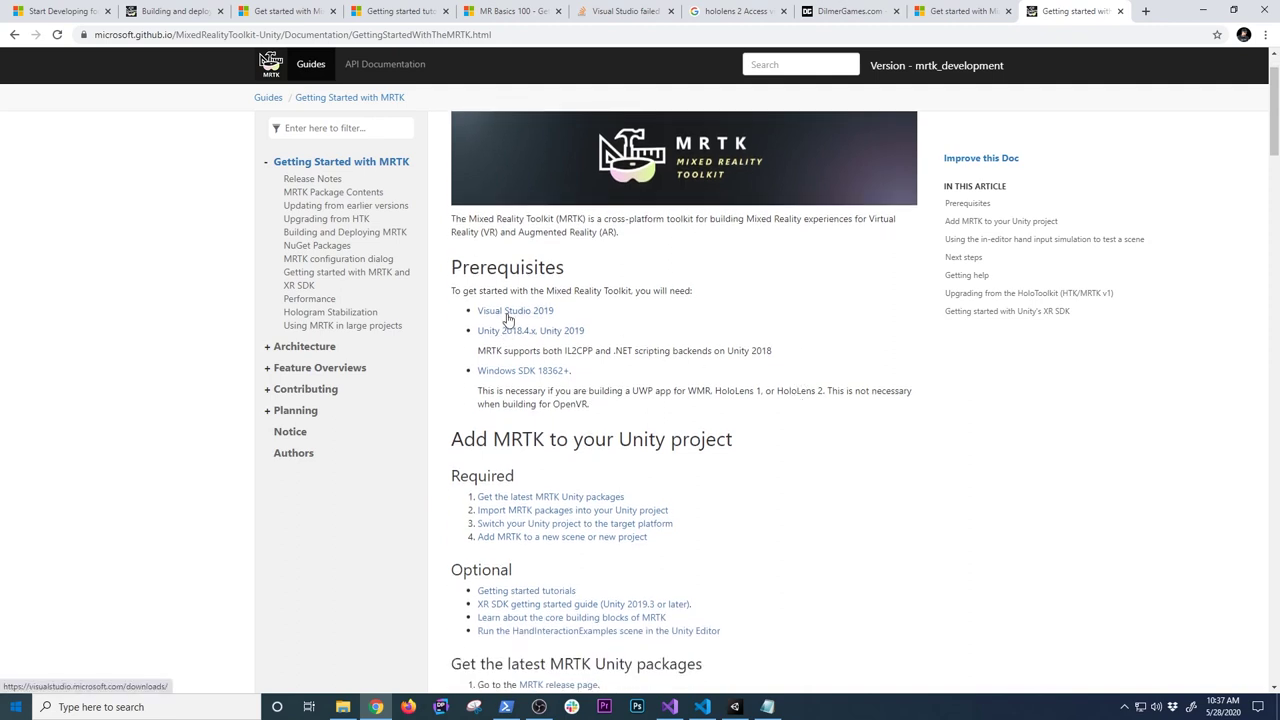
Switch to Visual Studio, check the installed version in its About information, and return to the MRTK guide
left_click(674, 705)
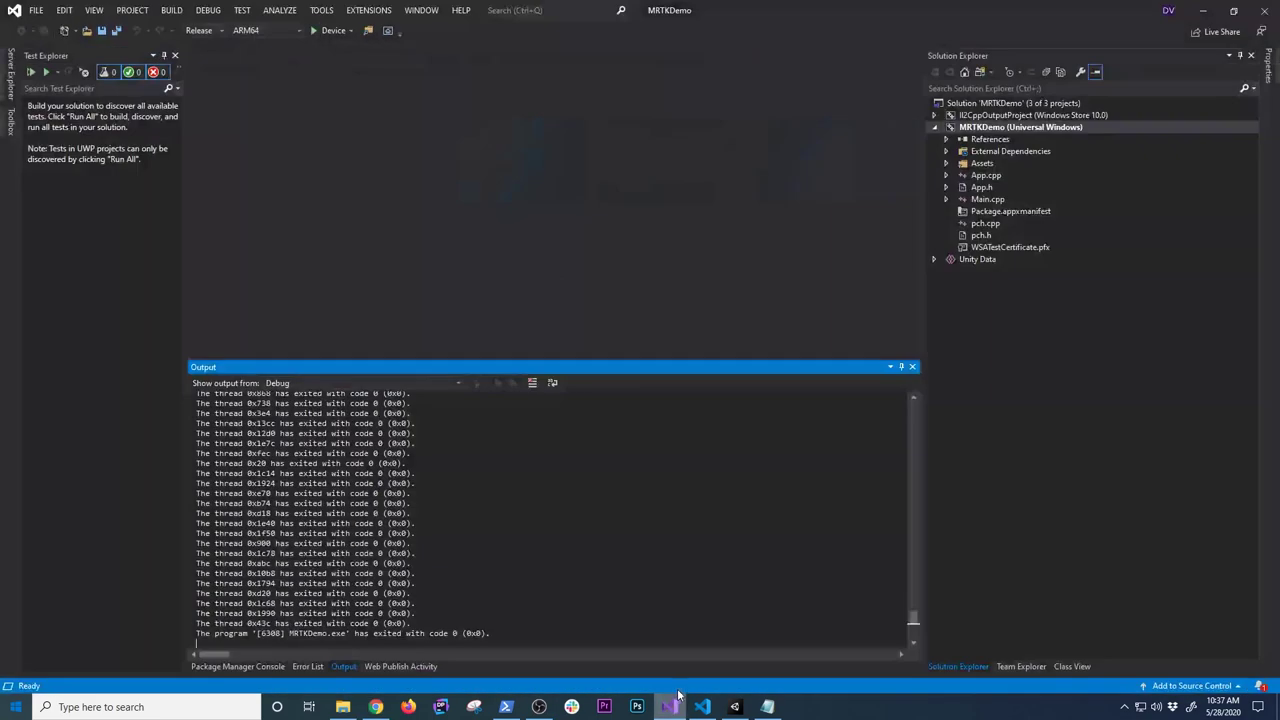
left_click(461, 11)
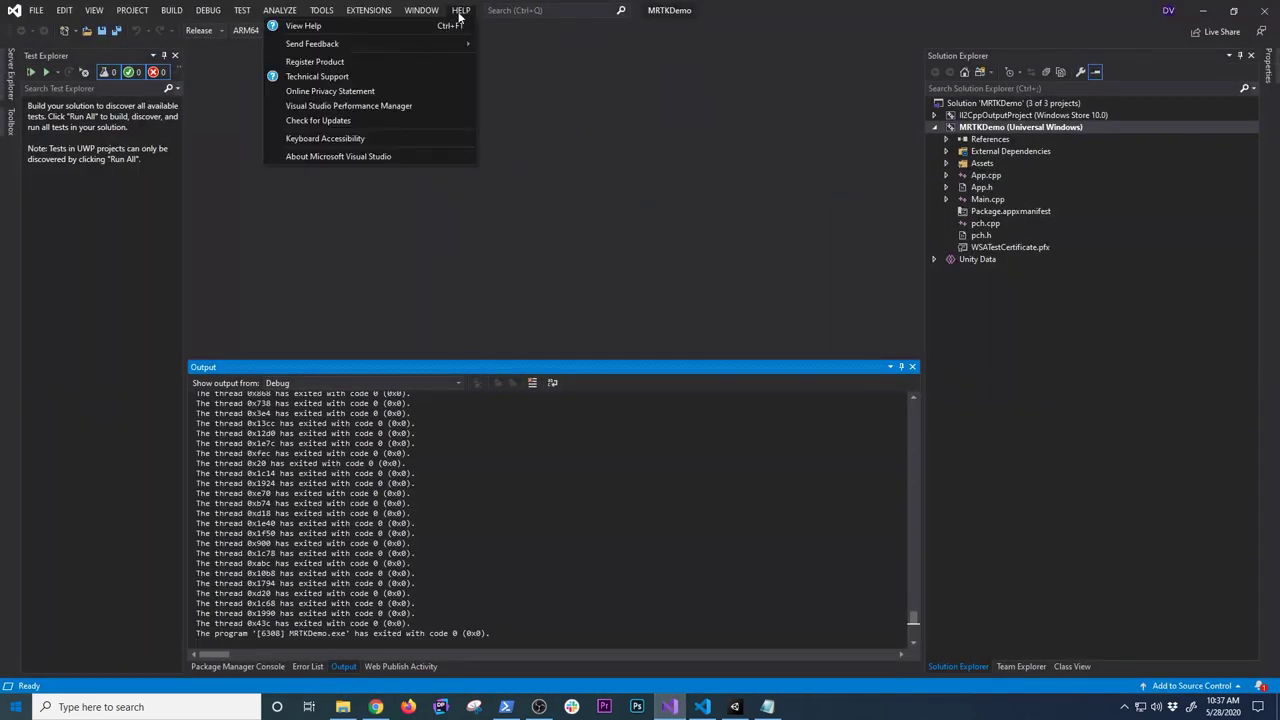
left_click(354, 162)
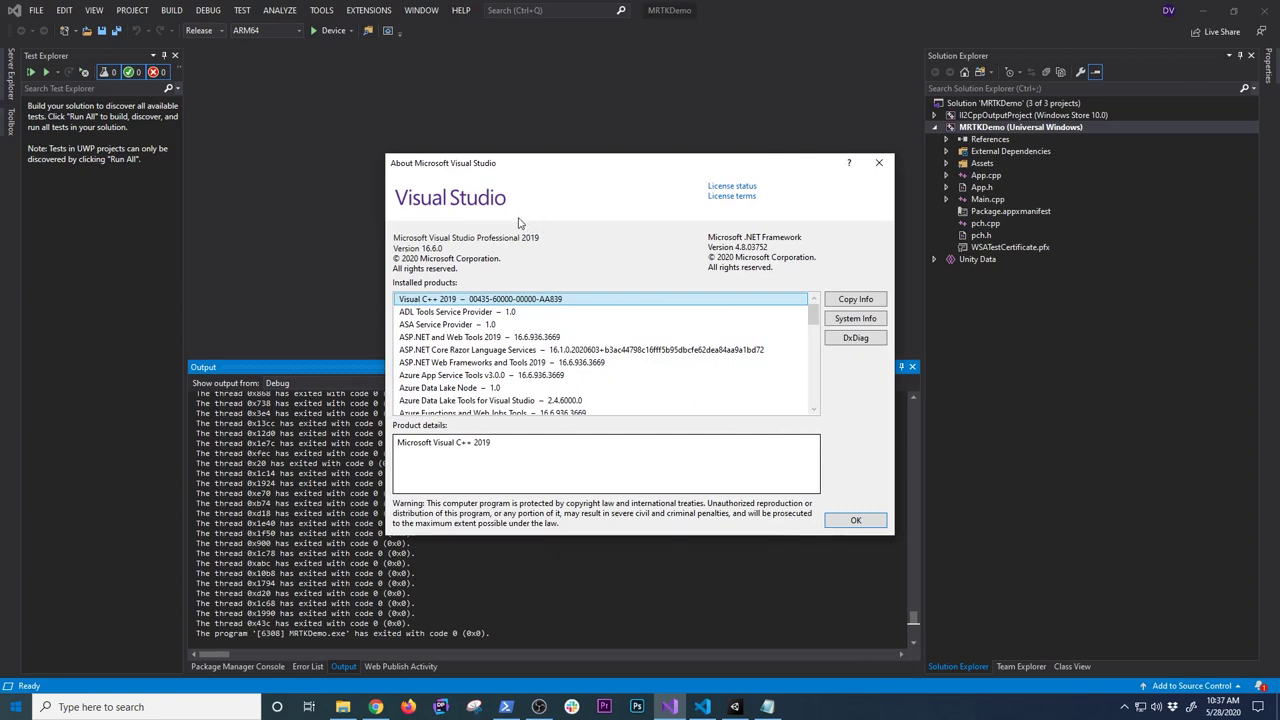
left_click(879, 165)
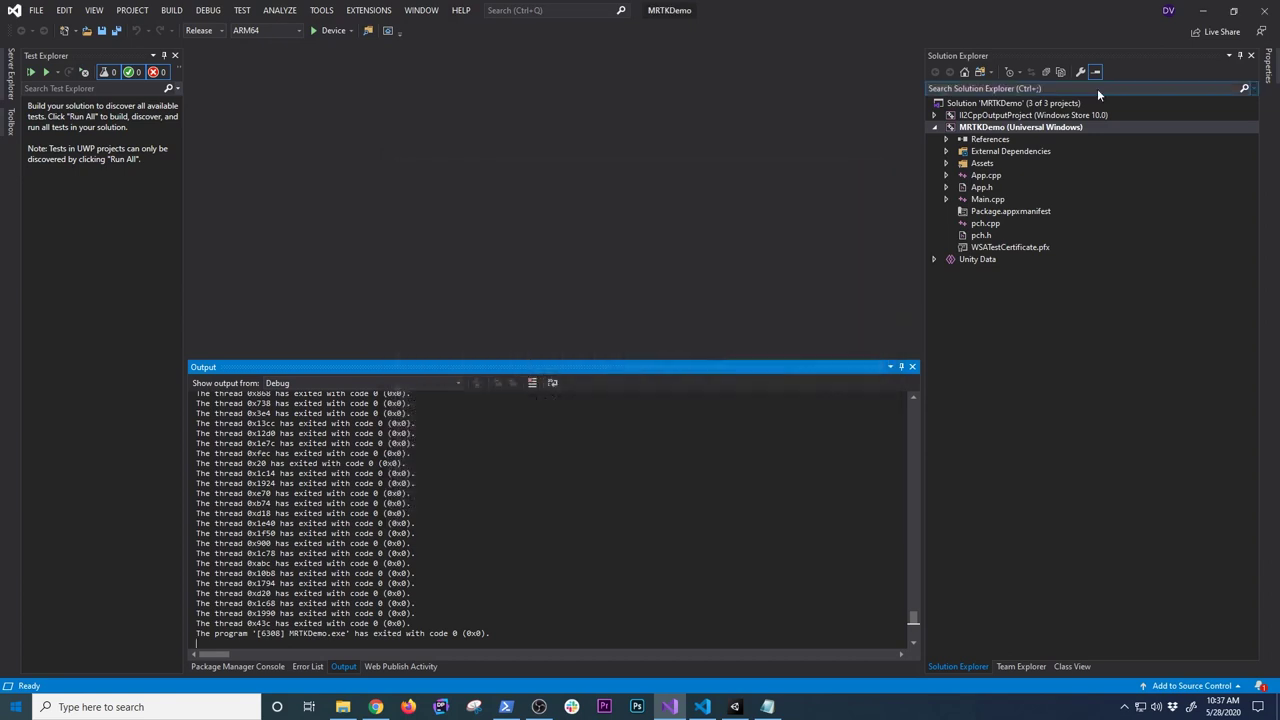
left_click(1264, 10)
Open the Windows Apps & features settings, filter the apps for "visual studio", and start modifying Microsoft Visual Studio Installer
left_click(134, 700)
type("add")
key("Return")
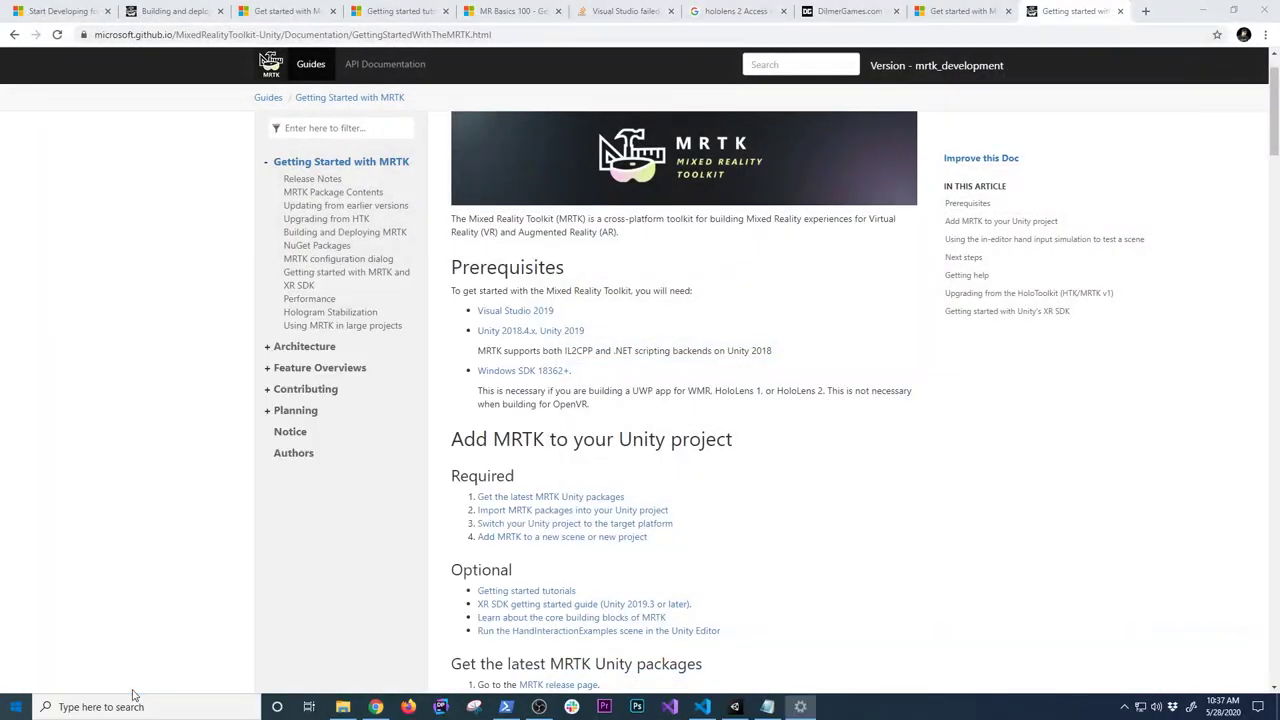
left_click(625, 337)
type("visual st")
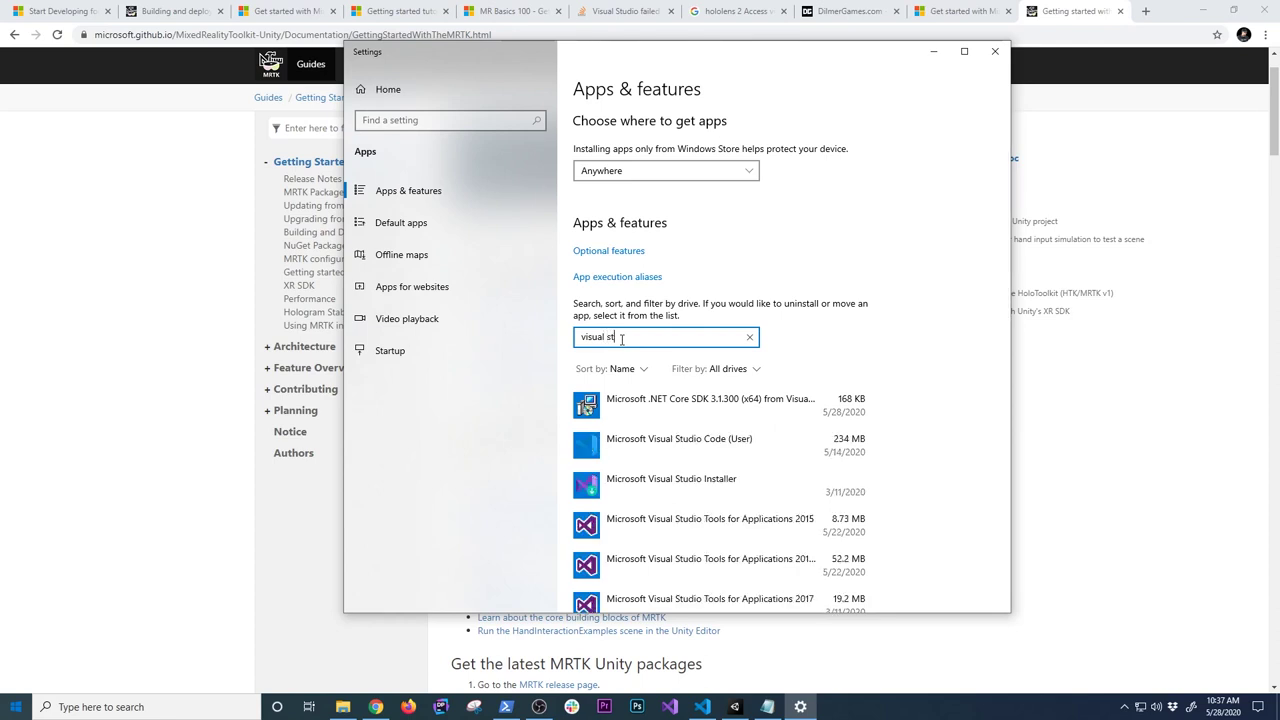
left_click(654, 480)
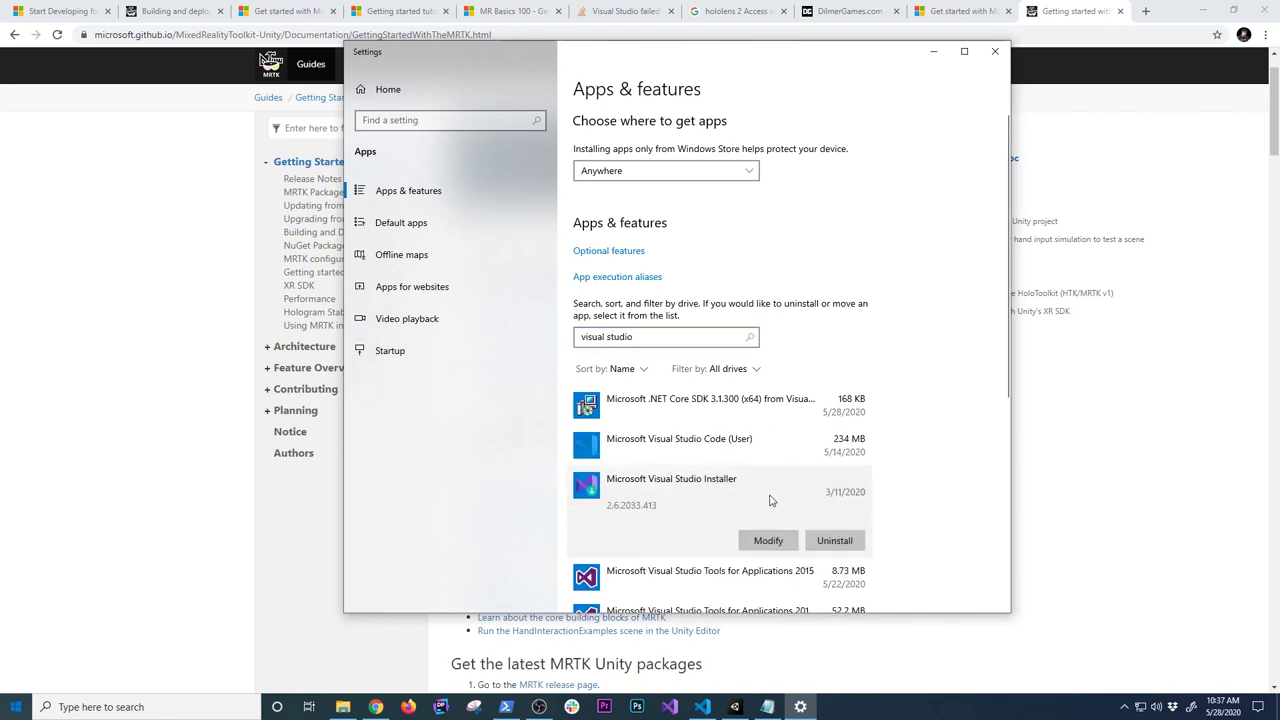
left_click(769, 540)
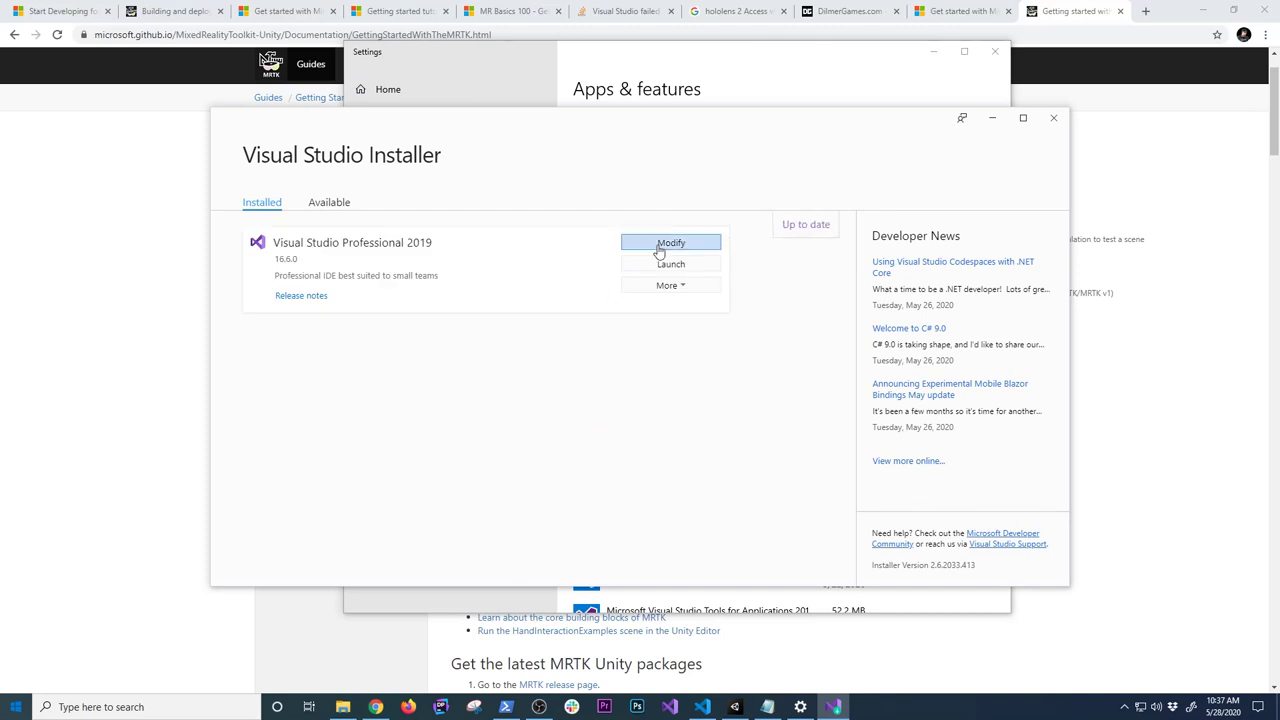
Review the Universal Windows Platform and Unity workloads for Visual Studio Professional 2019, then close the installer and Windows settings
left_click(668, 245)
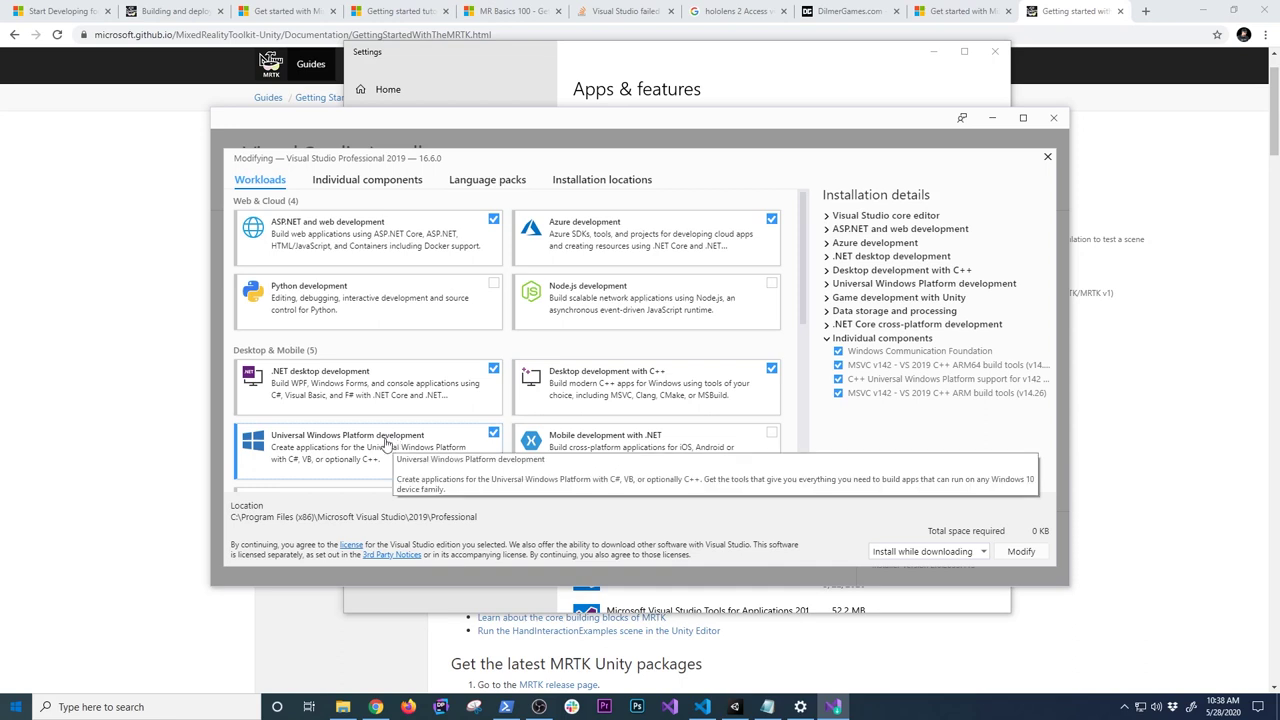
left_click_drag(795, 317, 777, 374)
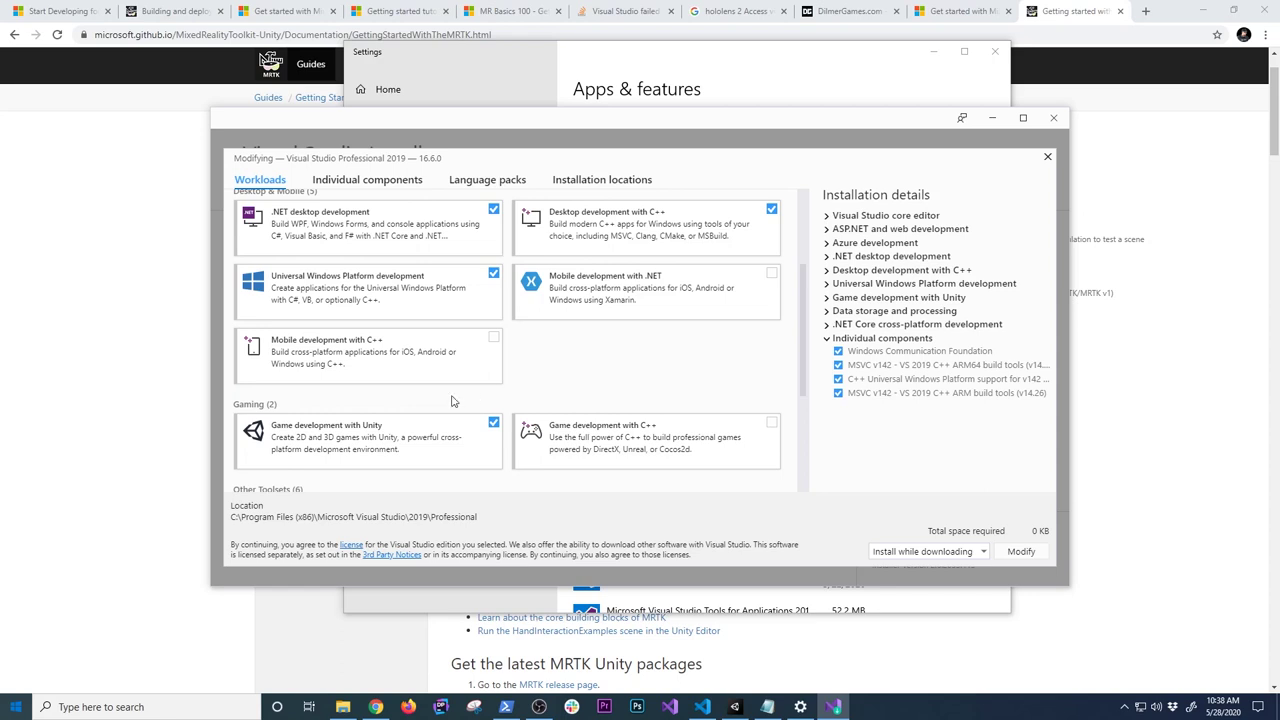
left_click(1053, 118)
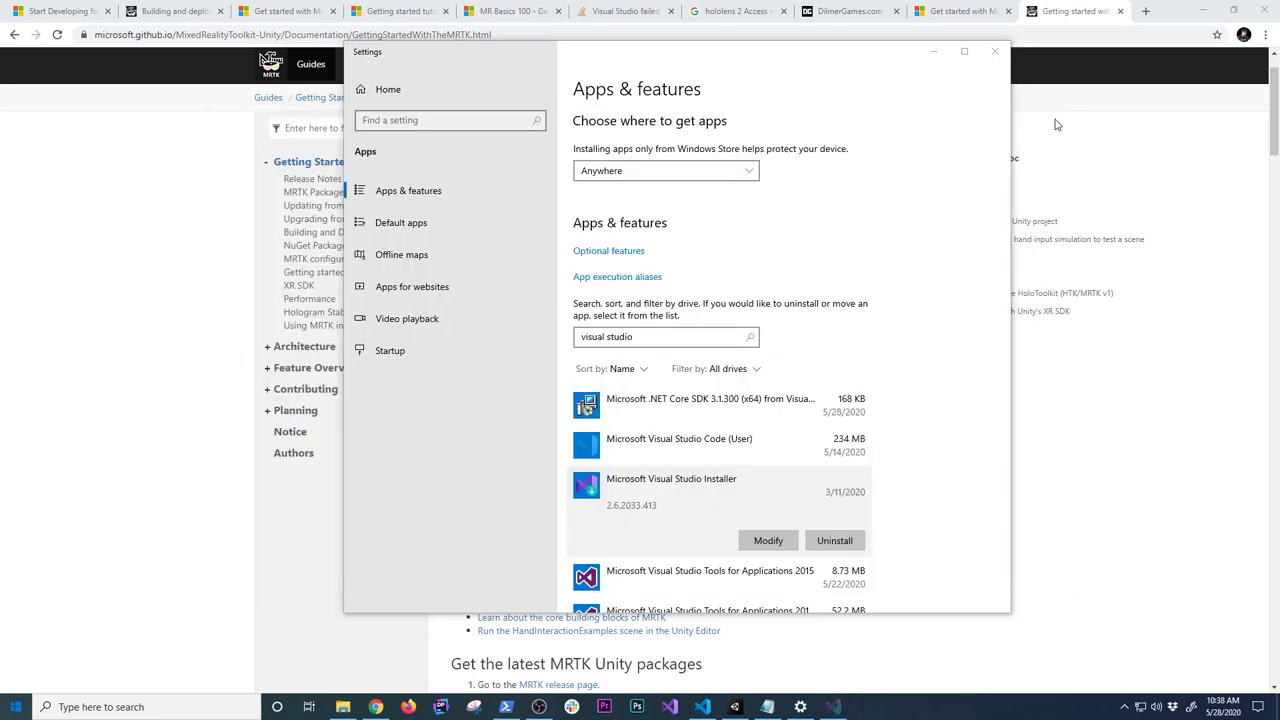
left_click(993, 55)
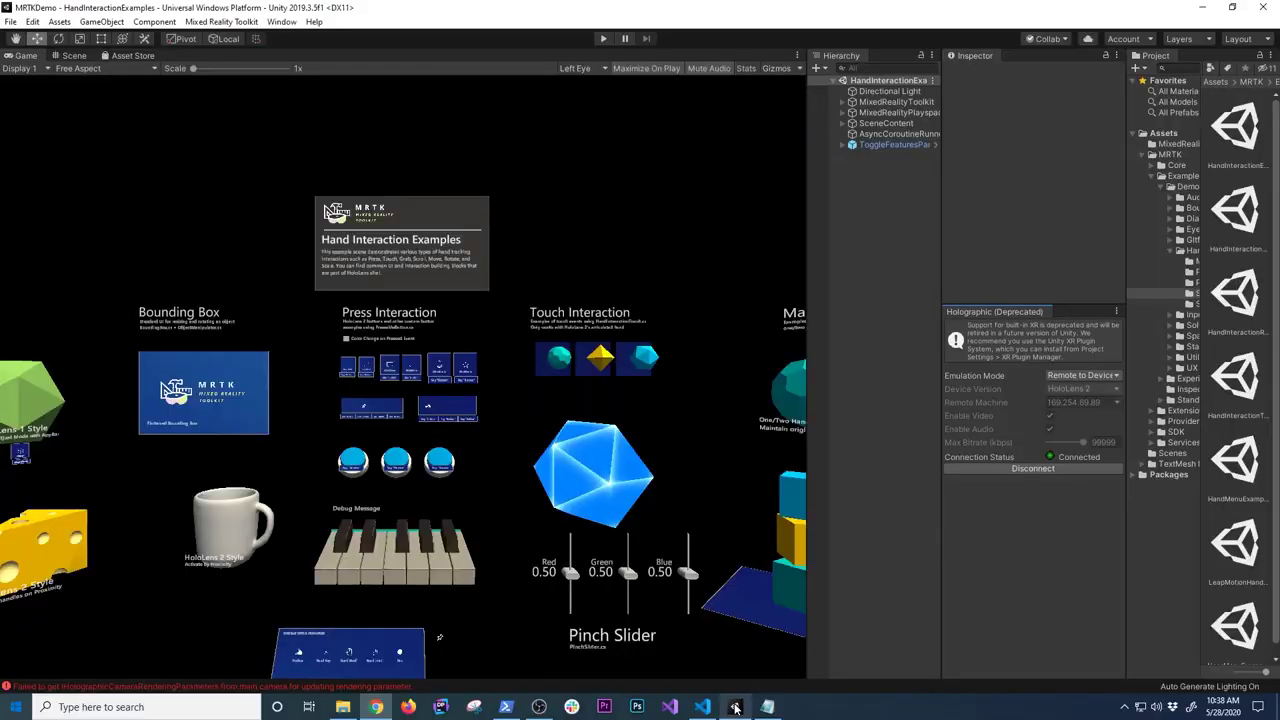
Switch to Unity to check the editor version, then return to the guide and find the section on getting the latest MRTK packages
left_click(735, 707)
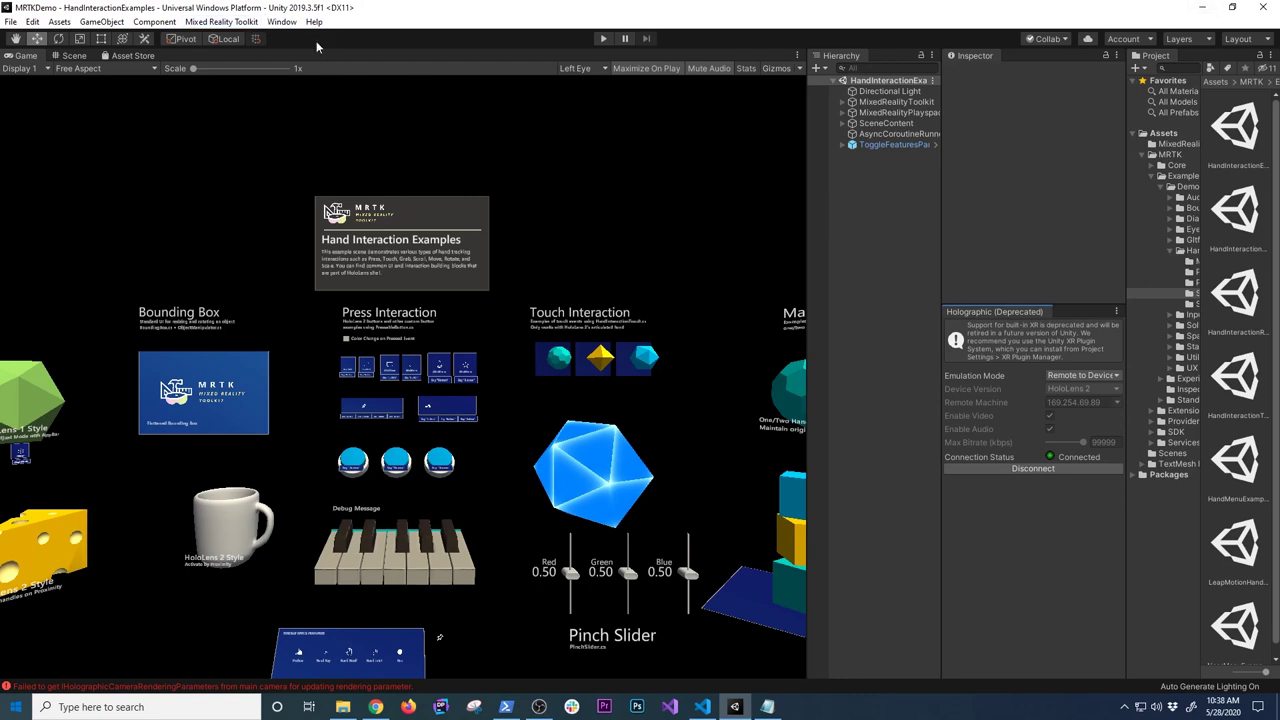
left_click(1202, 8)
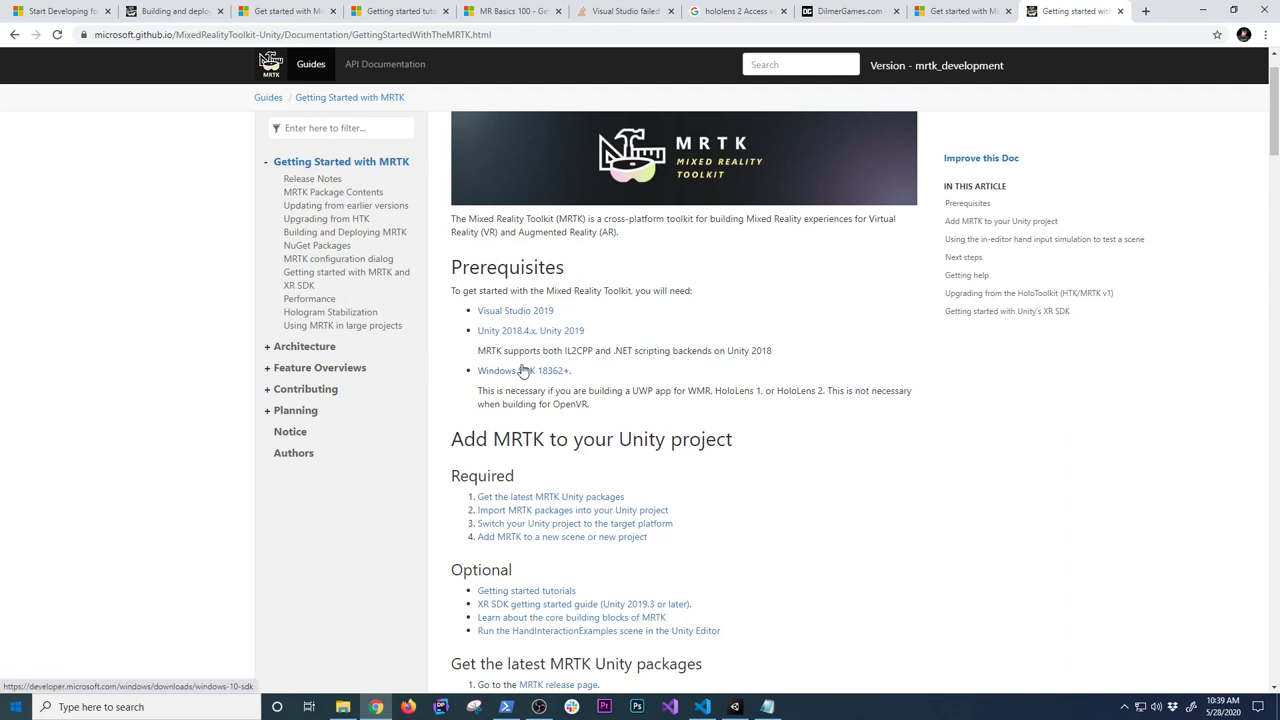
scroll(838, 469, "down", 2)
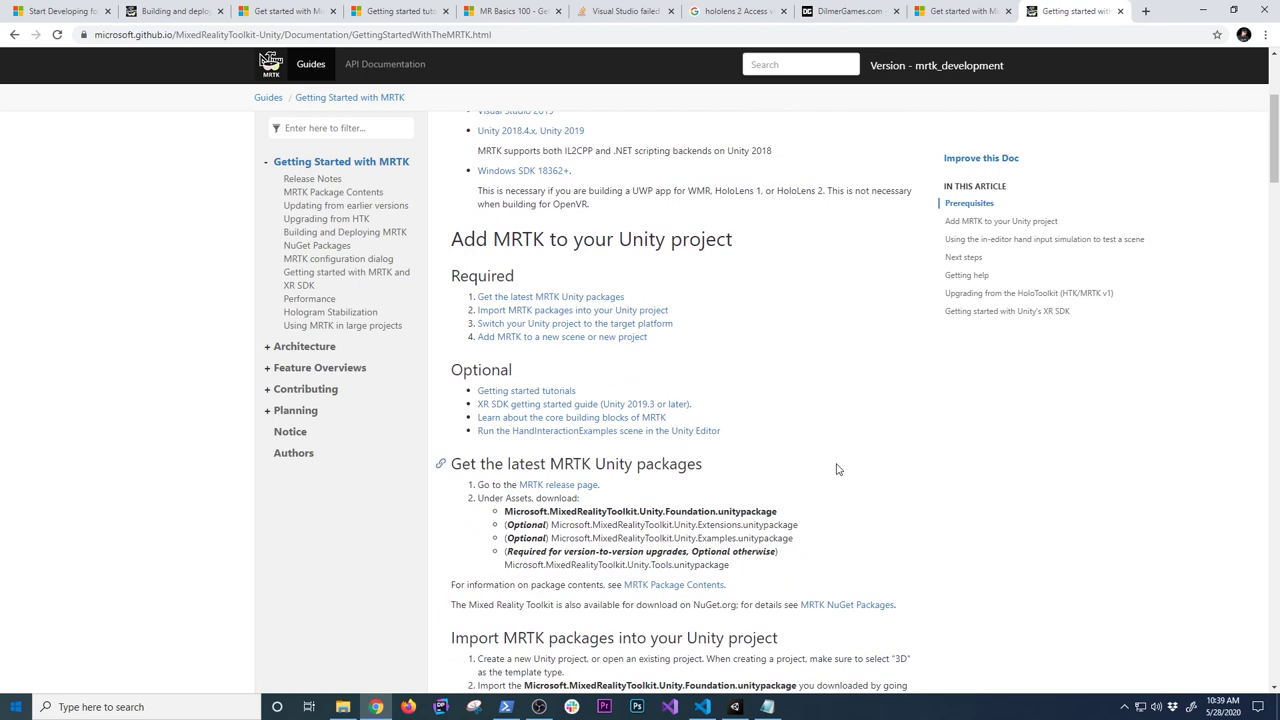
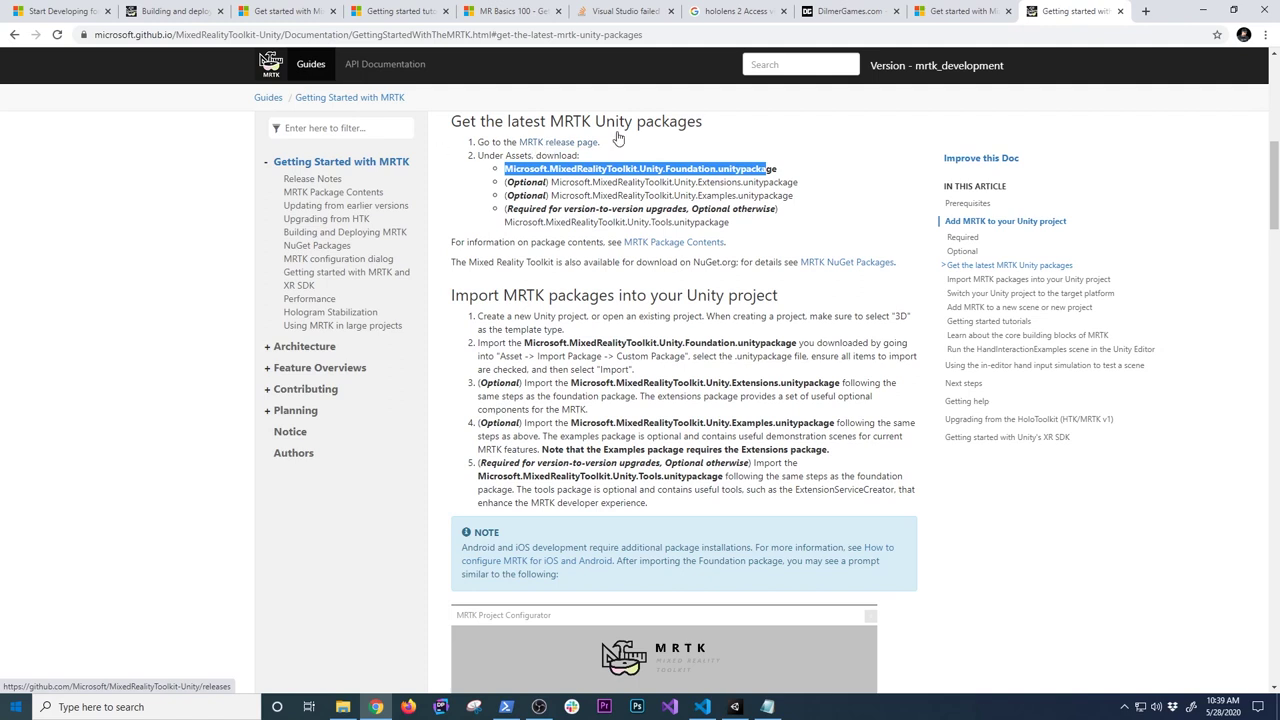
Close all other browser tabs, then open the MRTK release page in a new tab and go to the v2.4.0 assets
right_click(1052, 12)
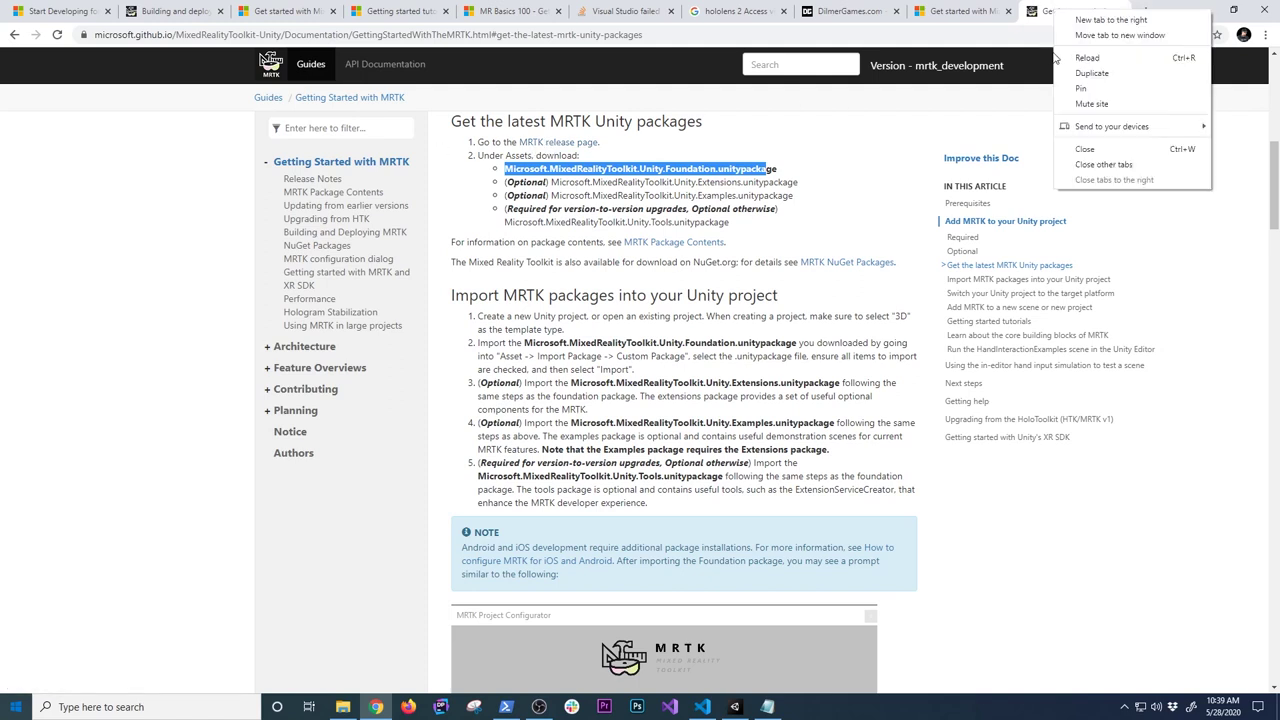
left_click(1100, 164)
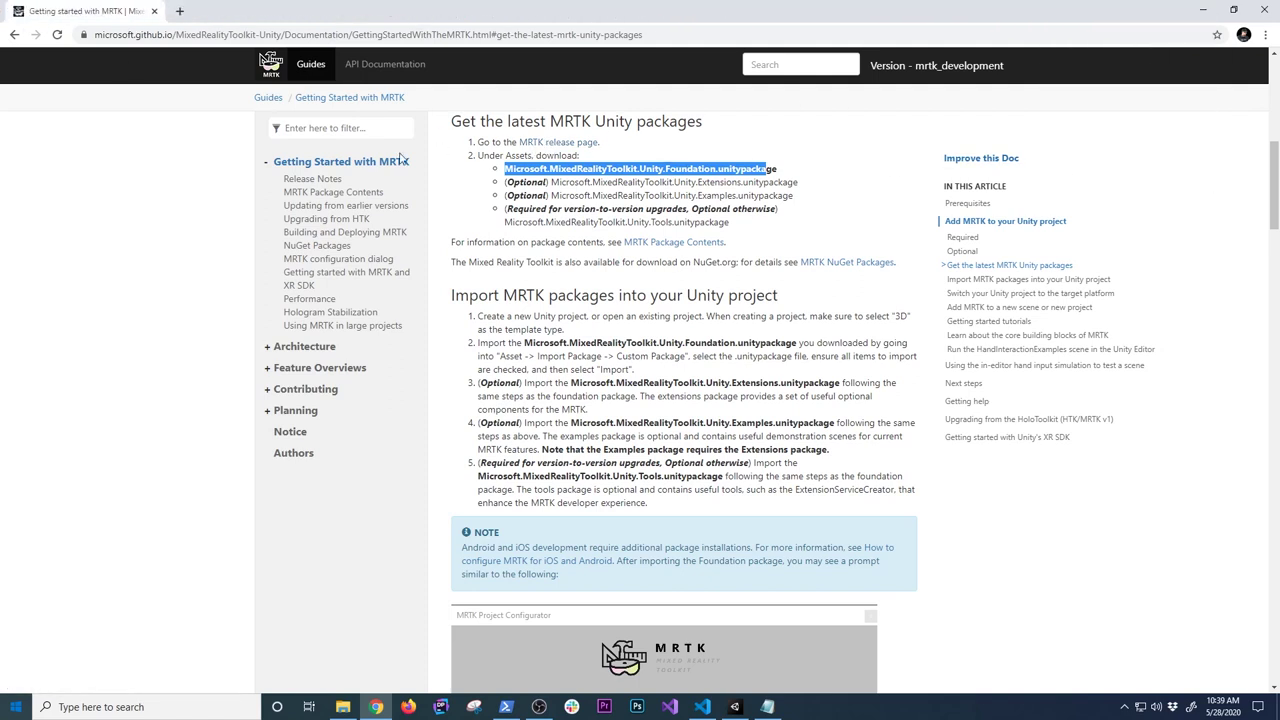
left_click(570, 143, "ctrl")
left_click(259, 15)
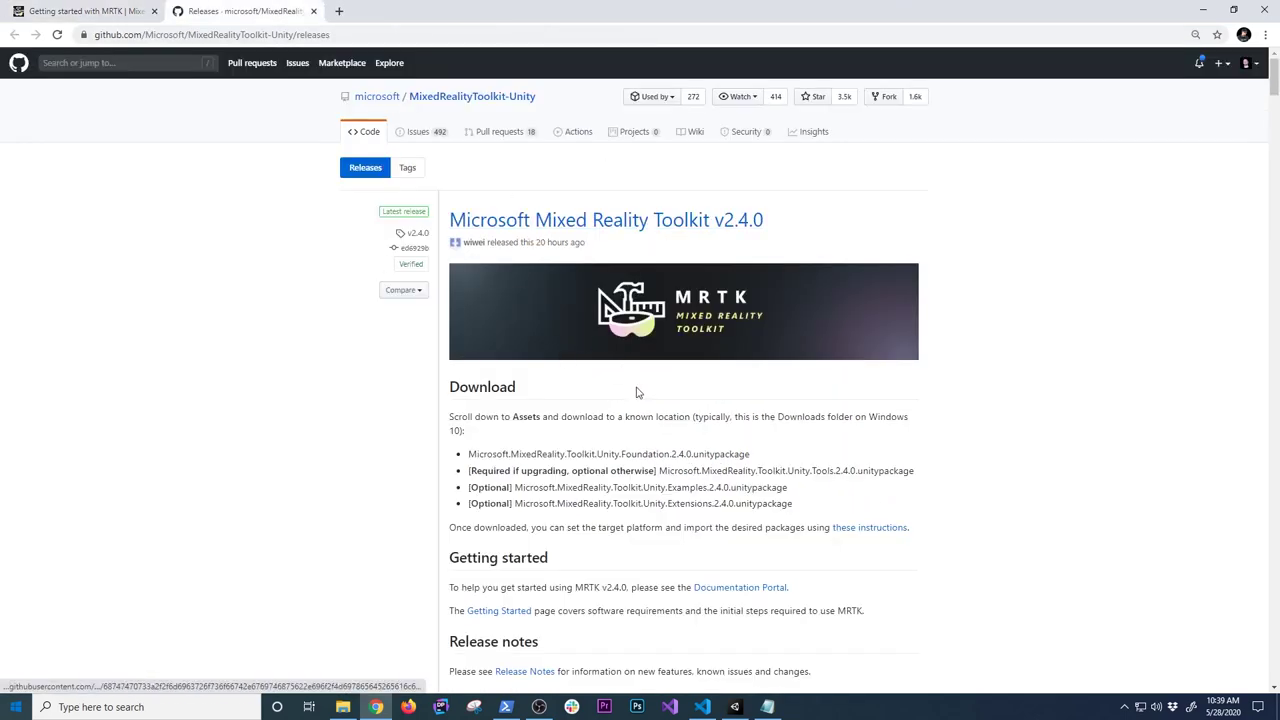
scroll(680, 387, "down", 1)
scroll(684, 380, "down", 4)
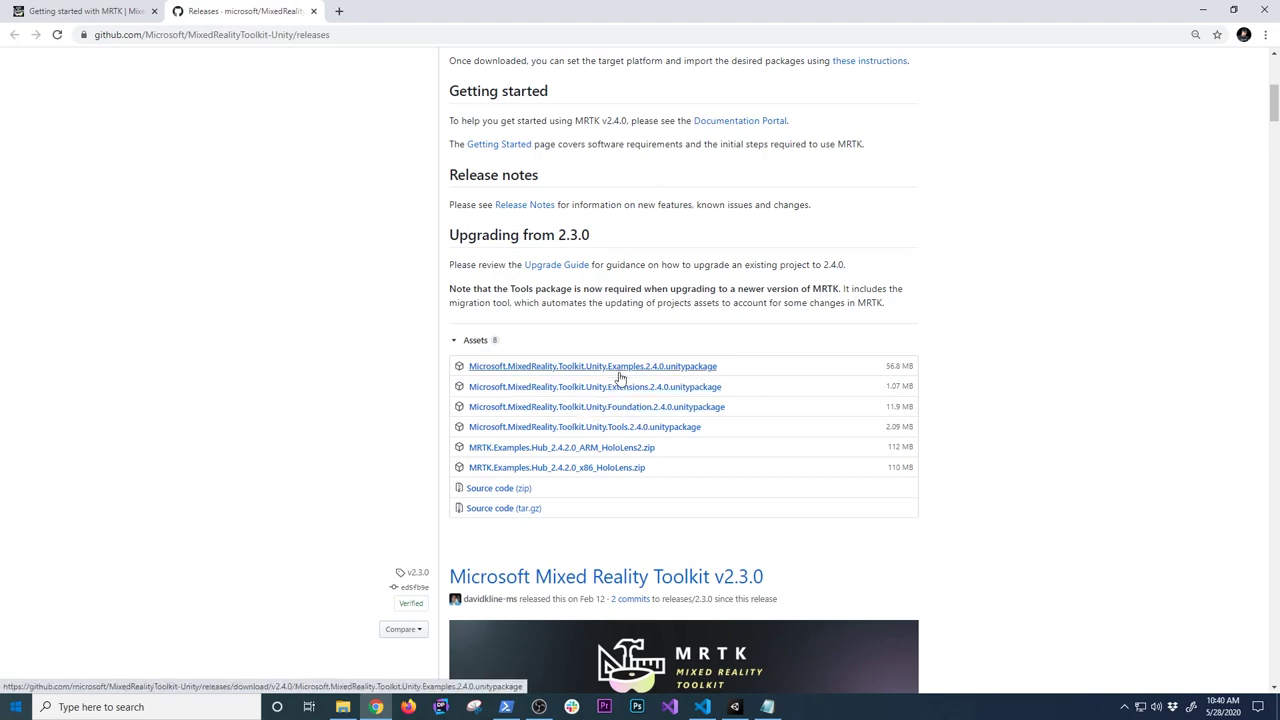
Look at the hand interaction example scene in Unity, then return to the guide's list of packages to download
left_click(734, 707)
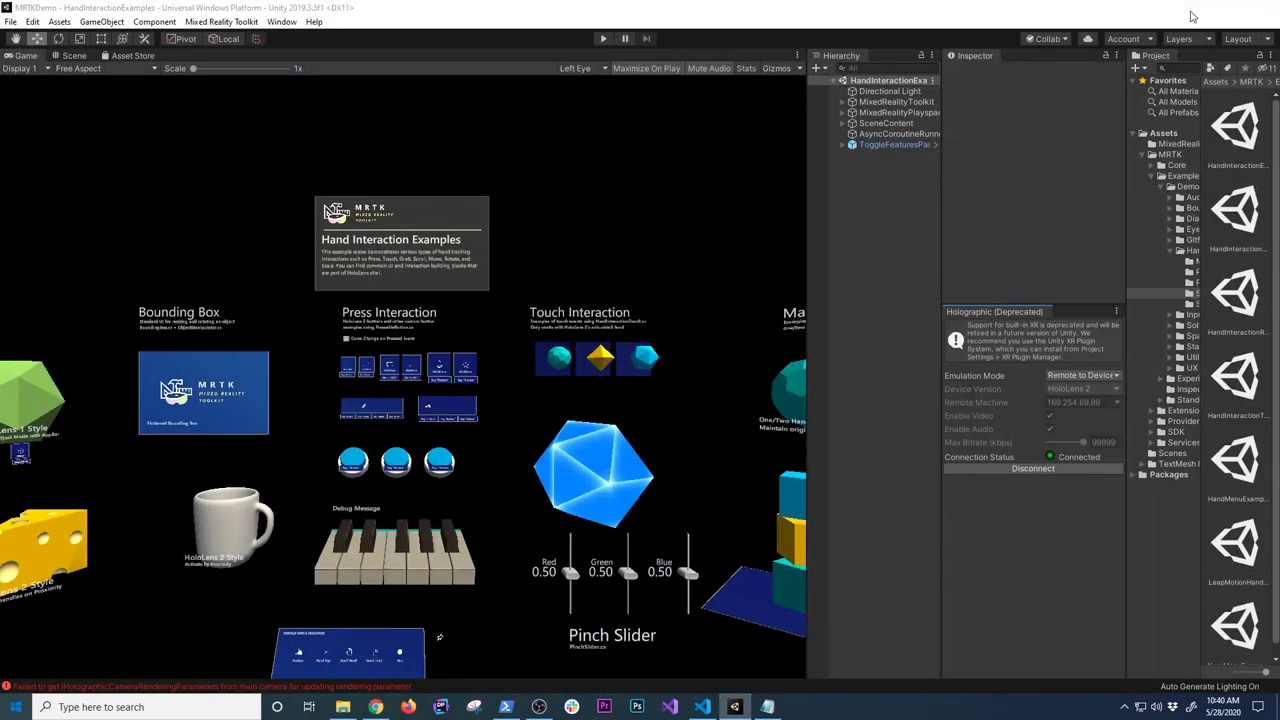
left_click(1202, 7)
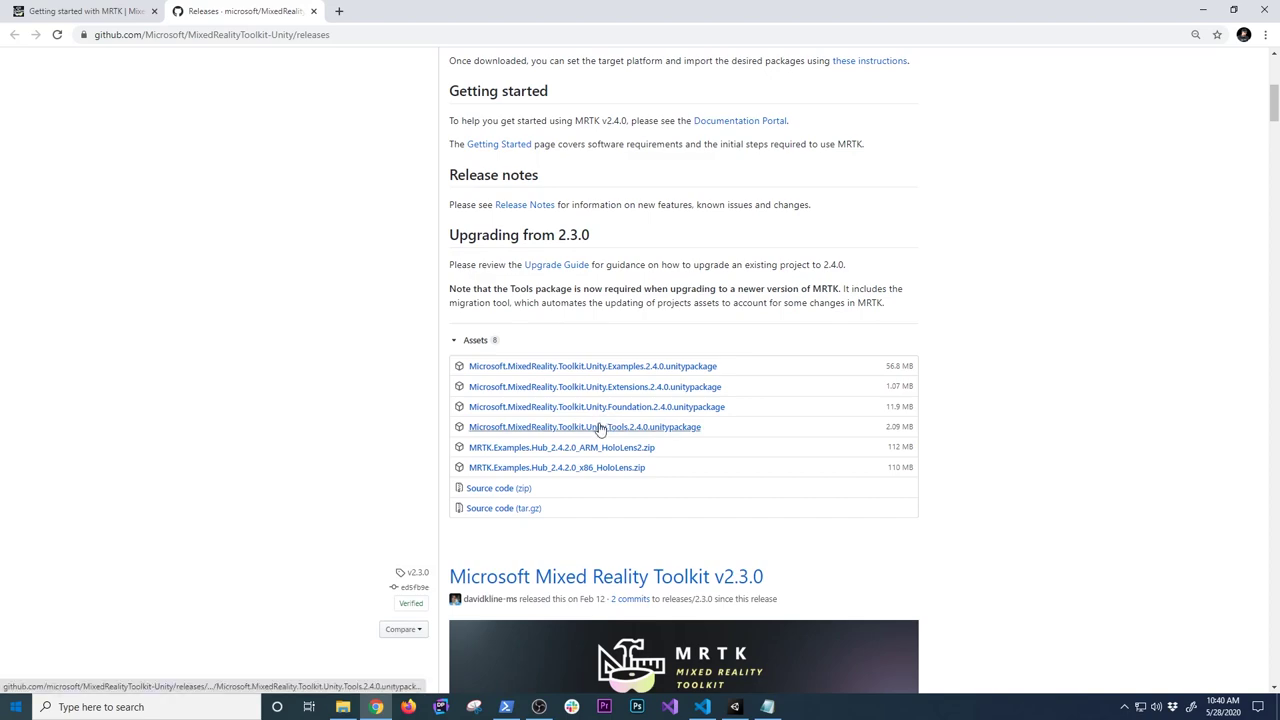
left_click(70, 11)
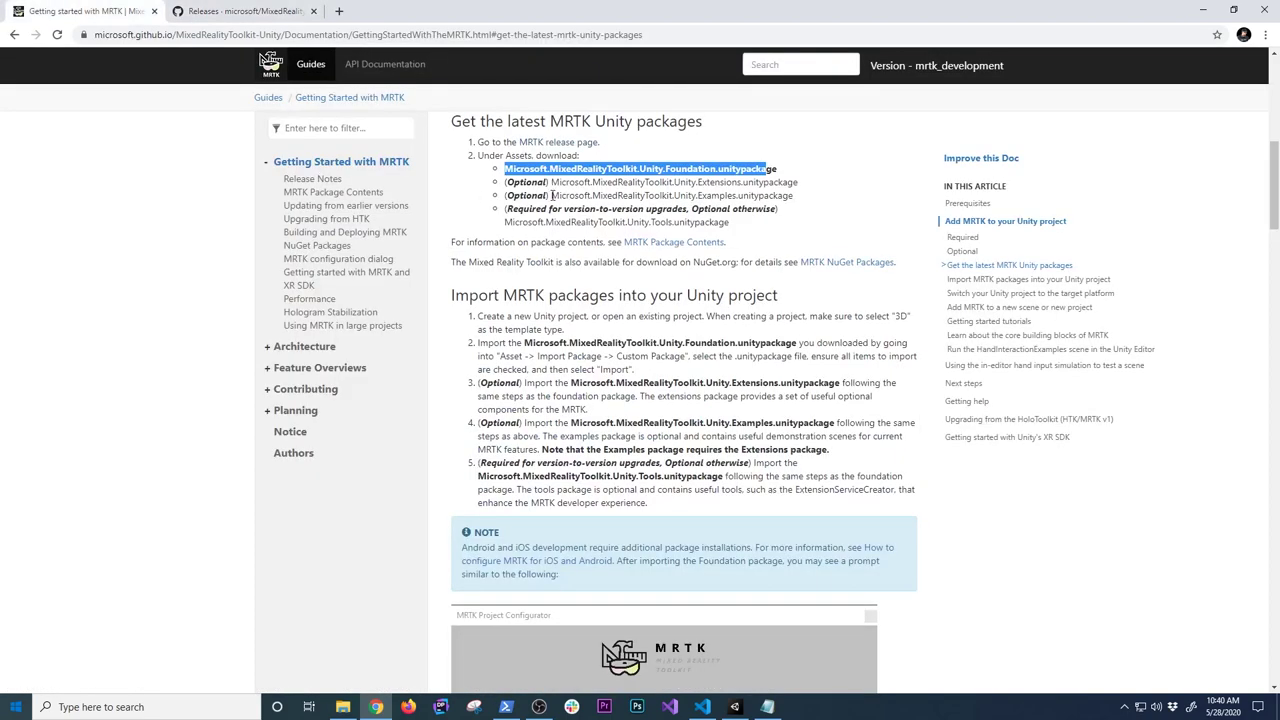
left_click(469, 158)
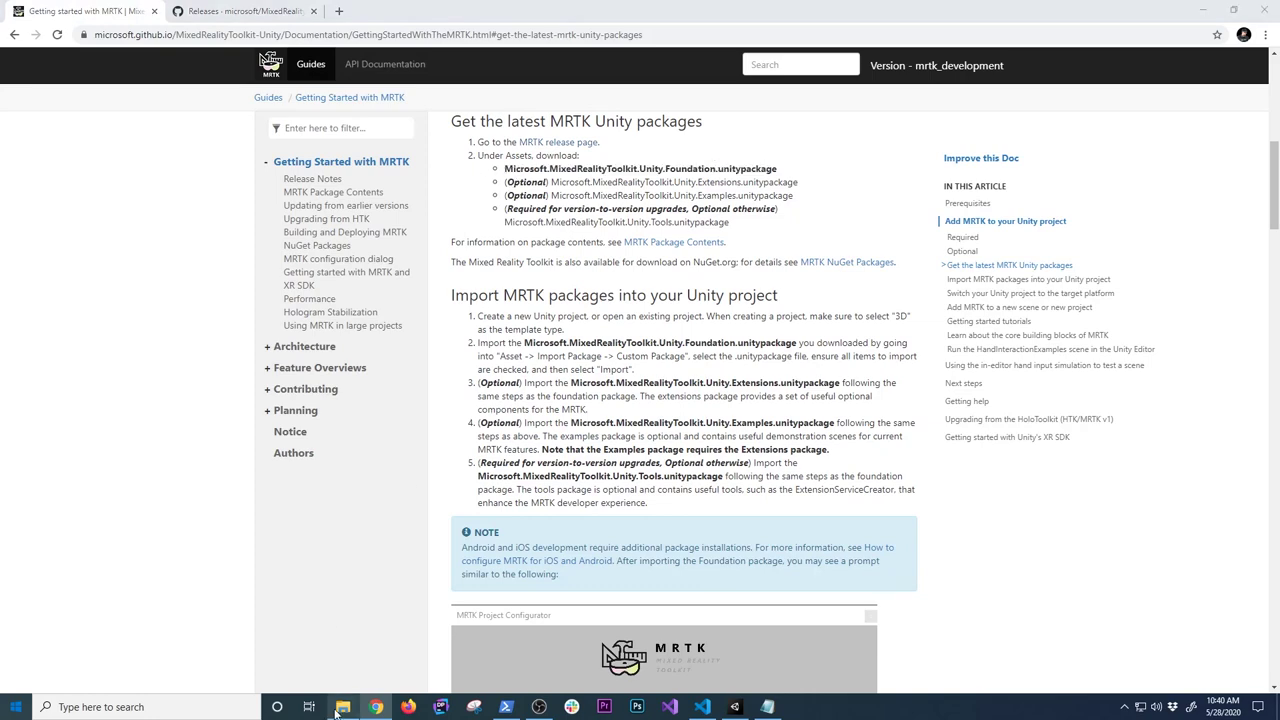
Examine the MRTK 2.4.0 Unity packages and the Universal Windows Platform support installer in the Downloads folder, then put File Explorer away
left_click(342, 707)
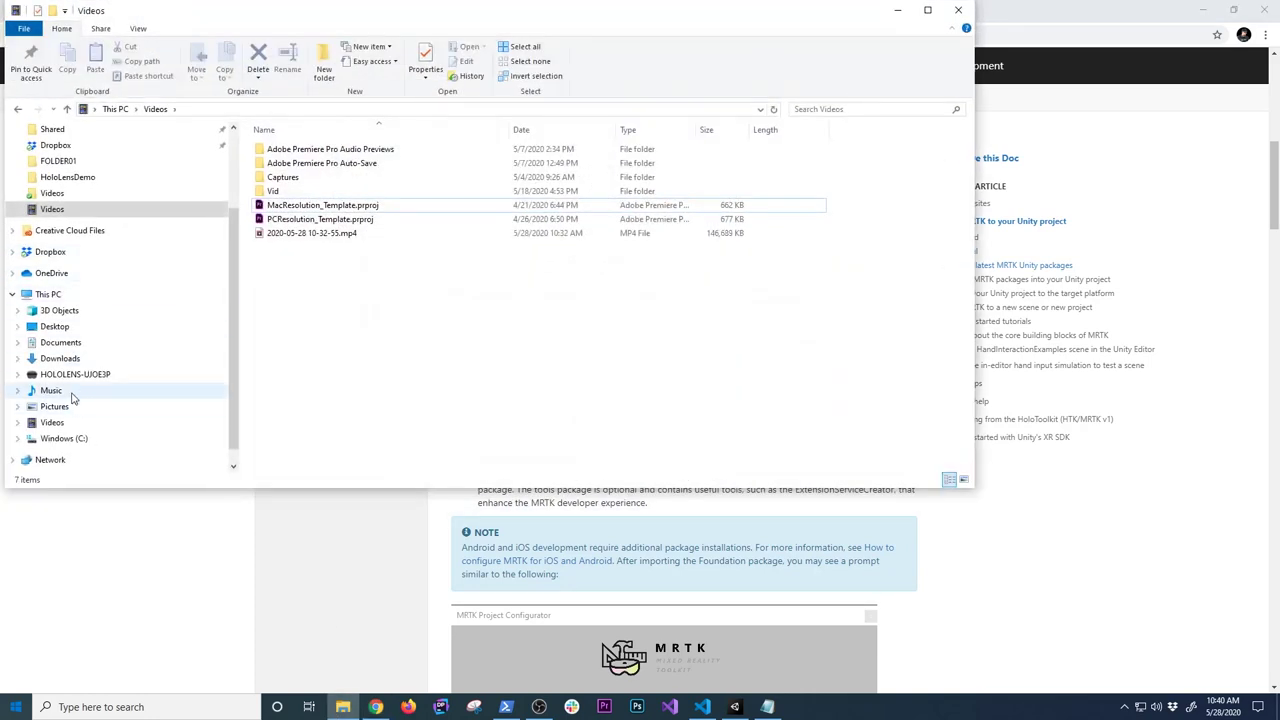
left_click(60, 358)
left_click(380, 168)
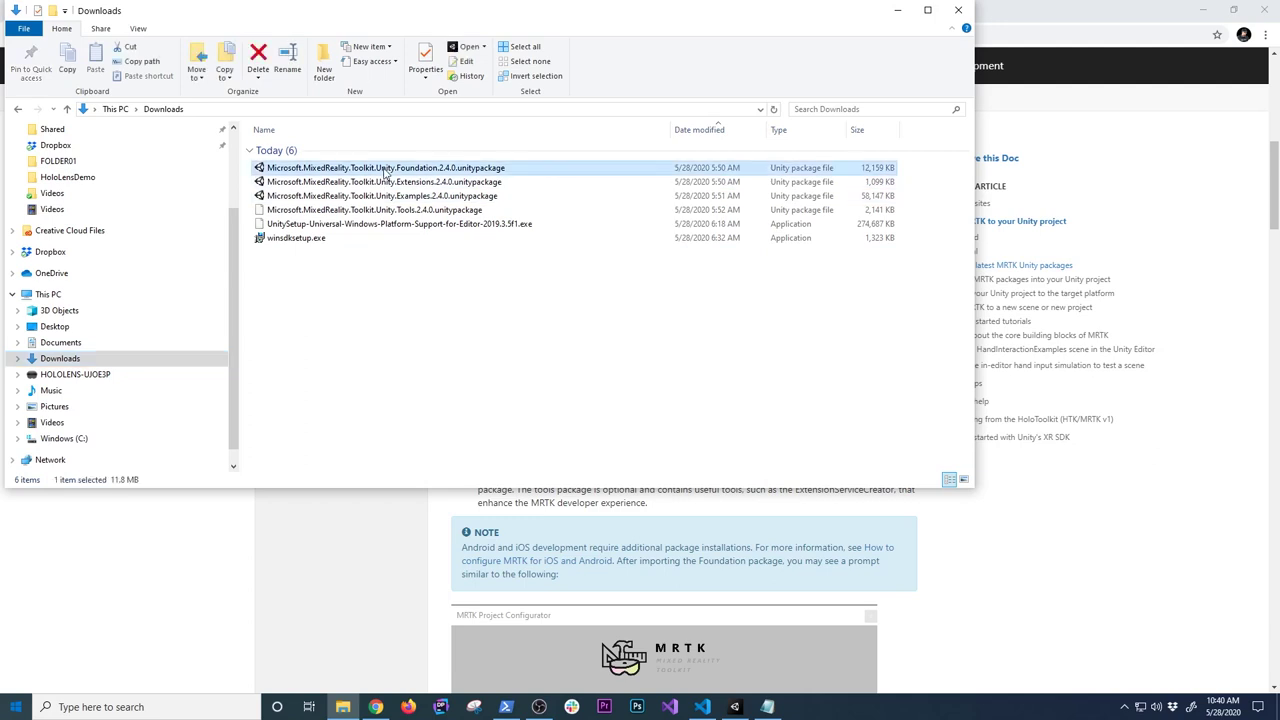
left_click(380, 210)
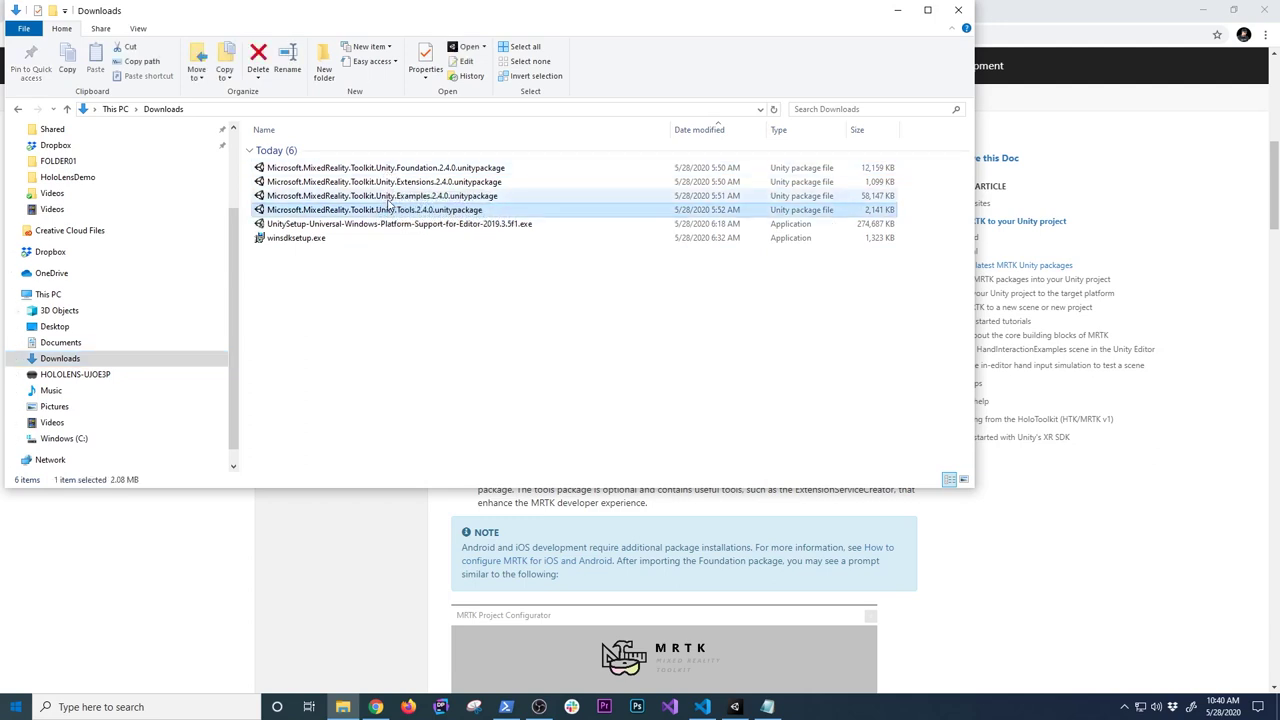
left_click(350, 227)
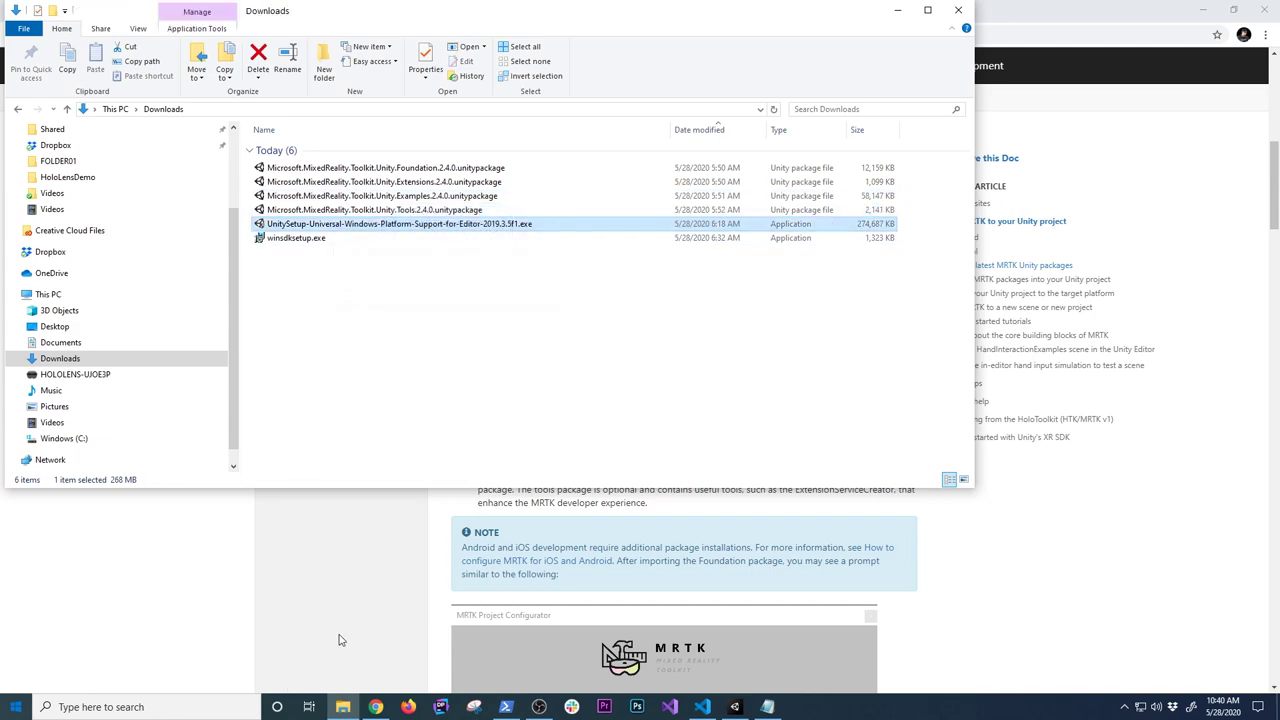
left_click(343, 707)
Open Unity Hub and show the installed Unity versions
left_click(175, 706)
type("unity")
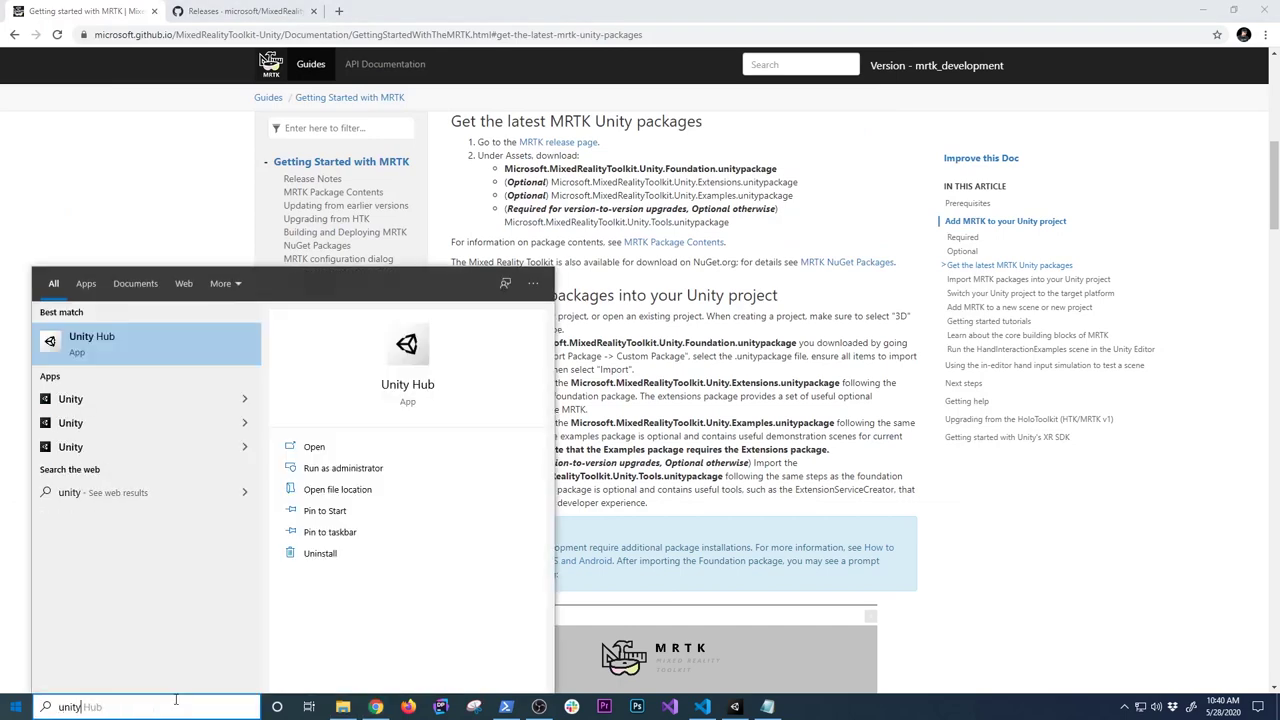
key("Return")
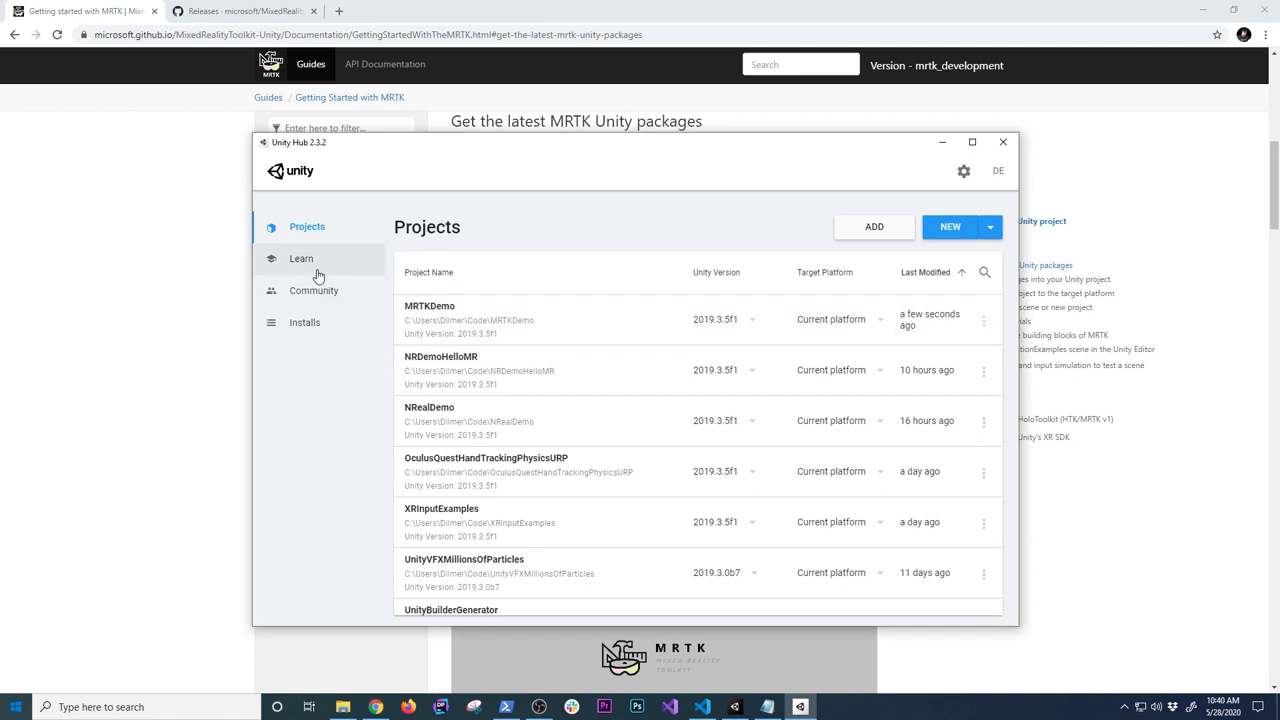
left_click(311, 323)
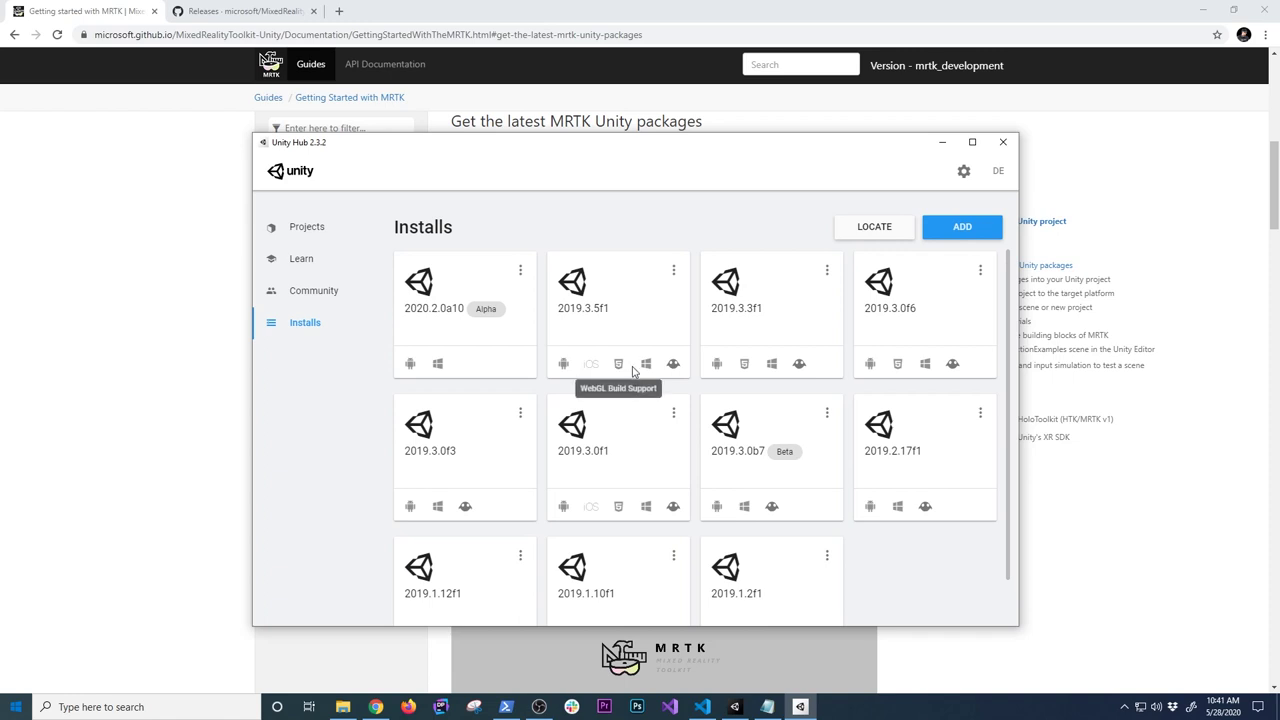
Open the module list for Unity 2019.3.5f1 and locate Universal Windows Platform Build Support
left_click(674, 274)
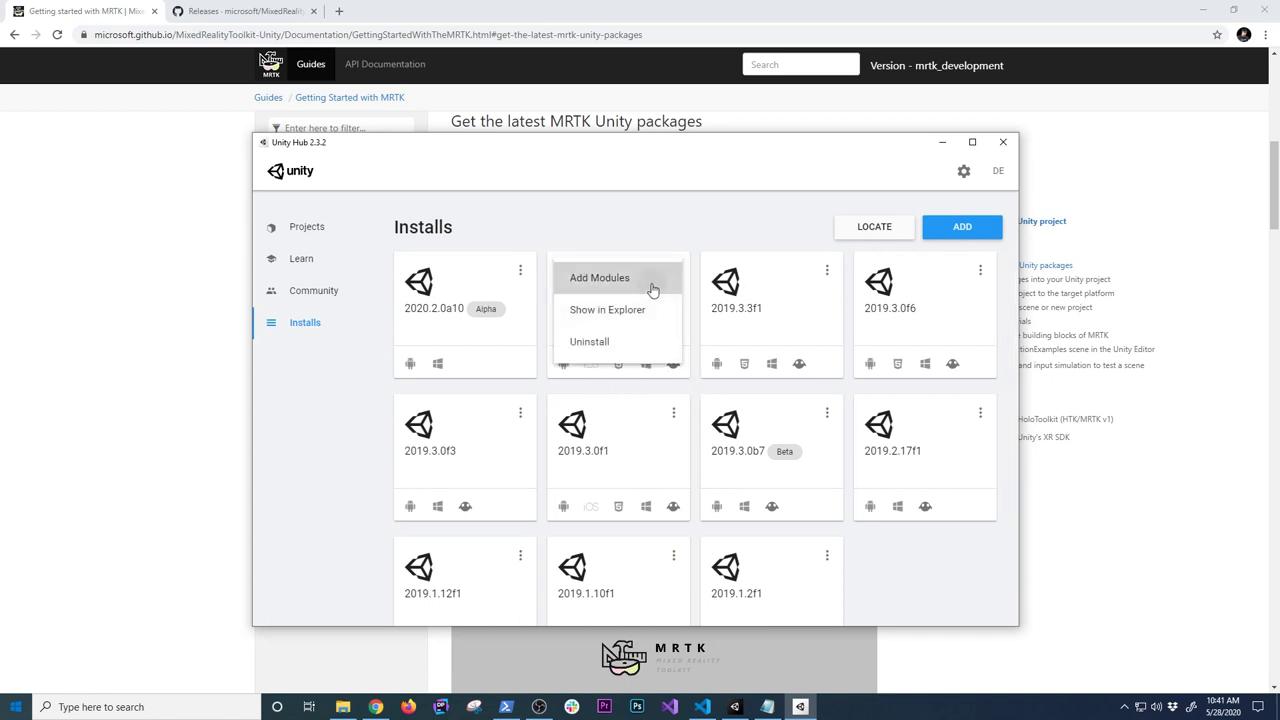
left_click(650, 286)
scroll(483, 387, "down", 3)
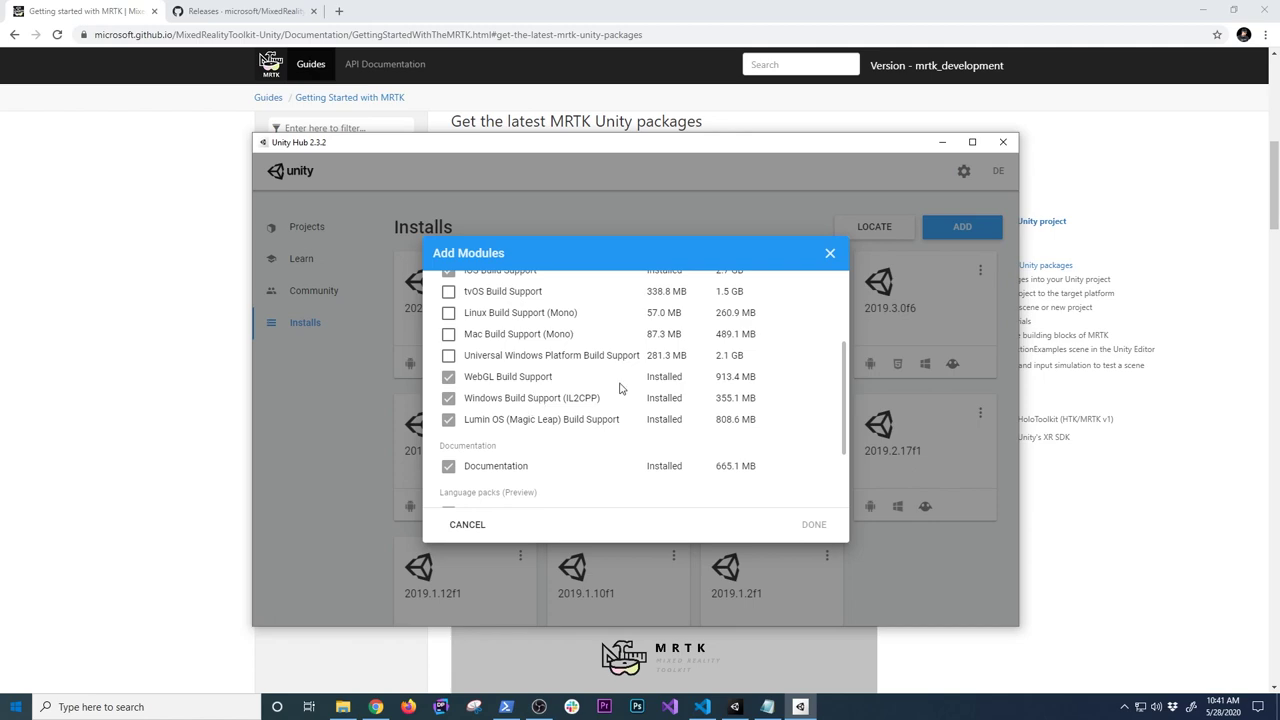
Close the module list, put Unity Hub away and review the guide's required steps for adding MRTK to a Unity project
left_click(830, 253)
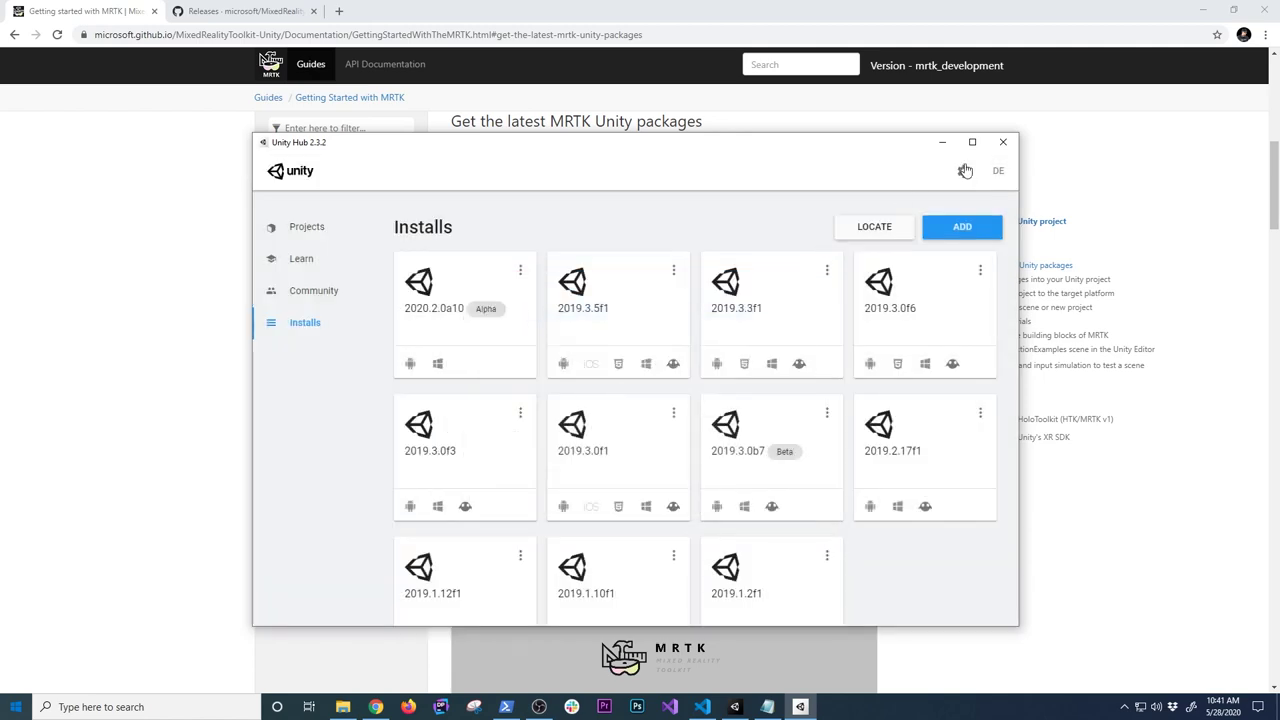
left_click(942, 142)
scroll(543, 234, "up", 2)
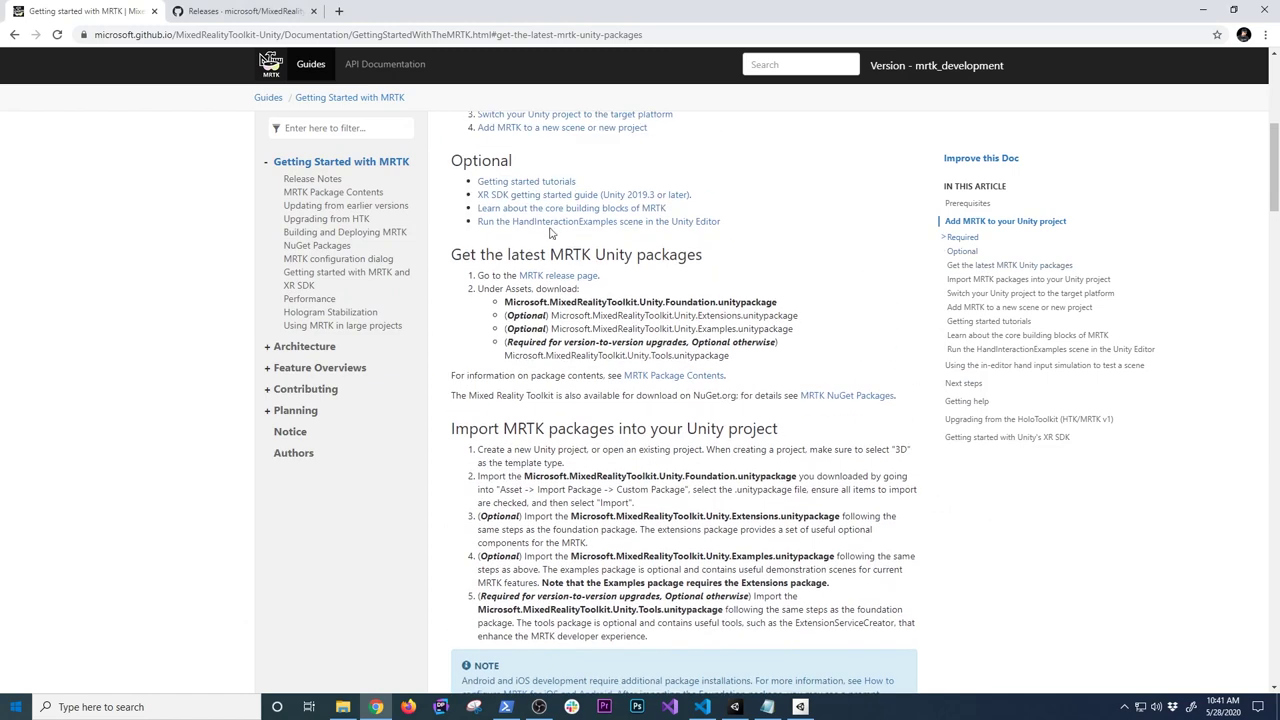
scroll(460, 212, "up", 2)
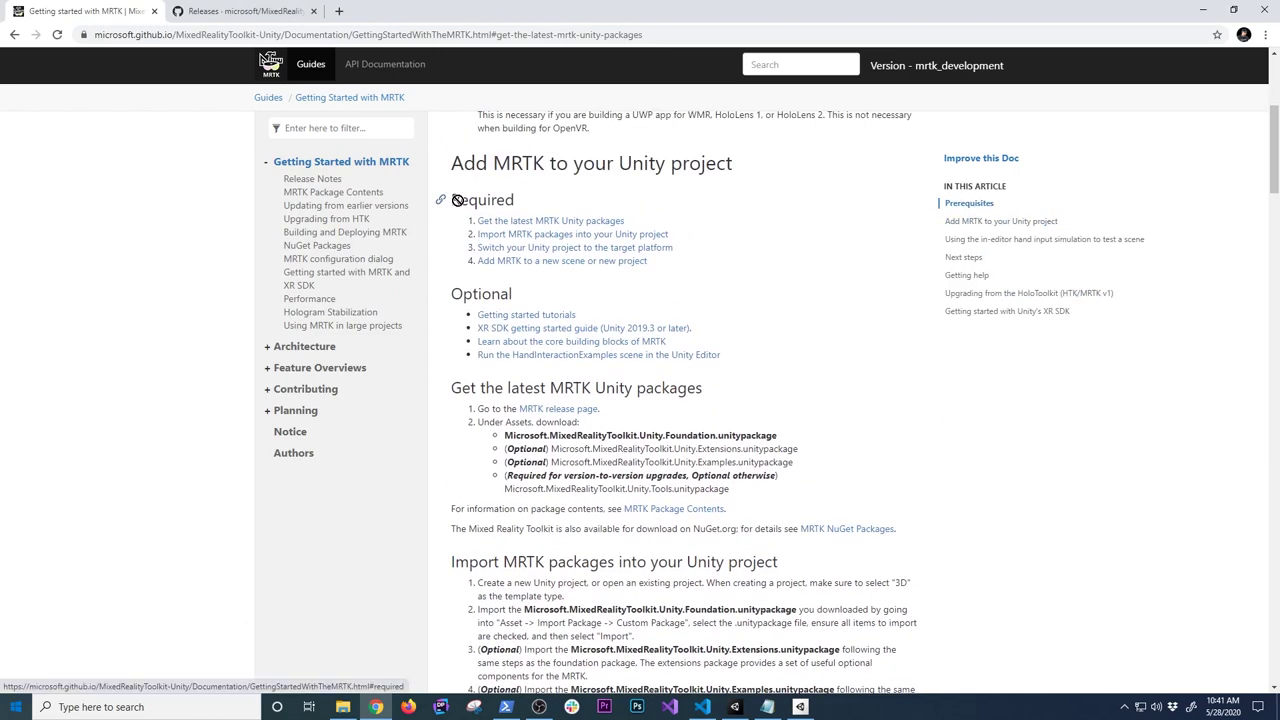
left_click_drag(666, 268, 453, 191)
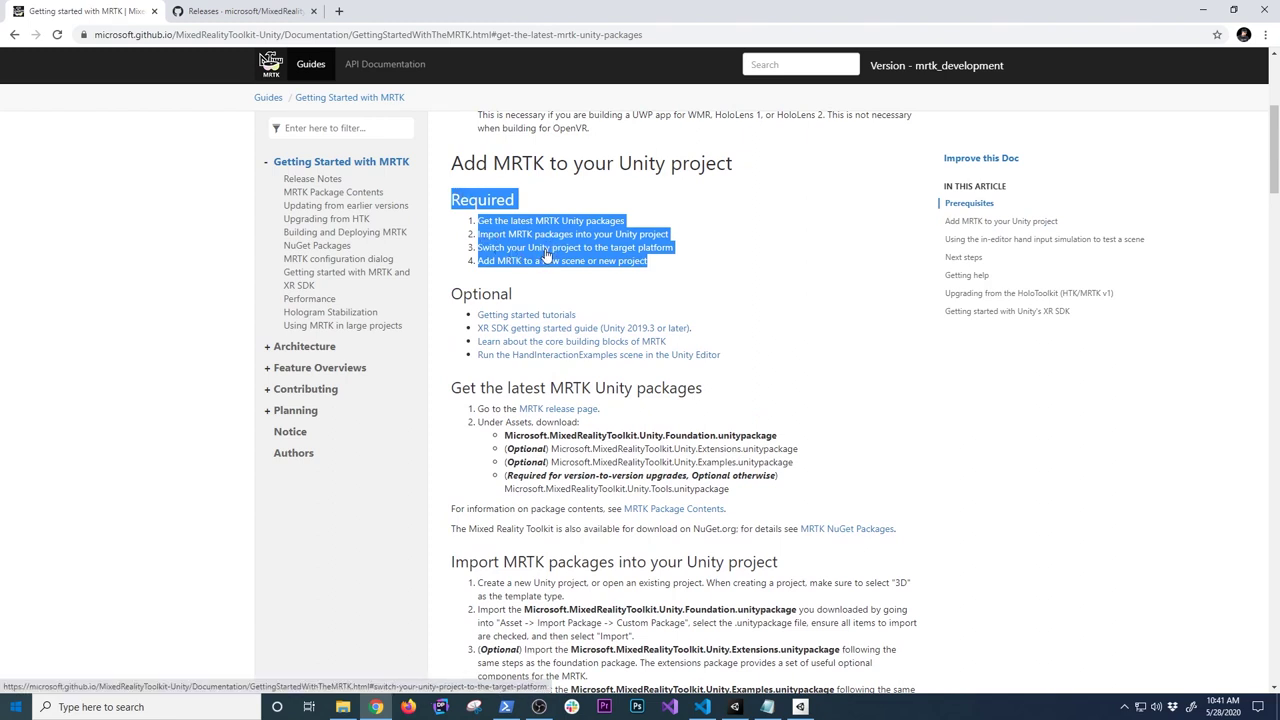
scroll(570, 258, "down", 2)
scroll(574, 260, "down", 1)
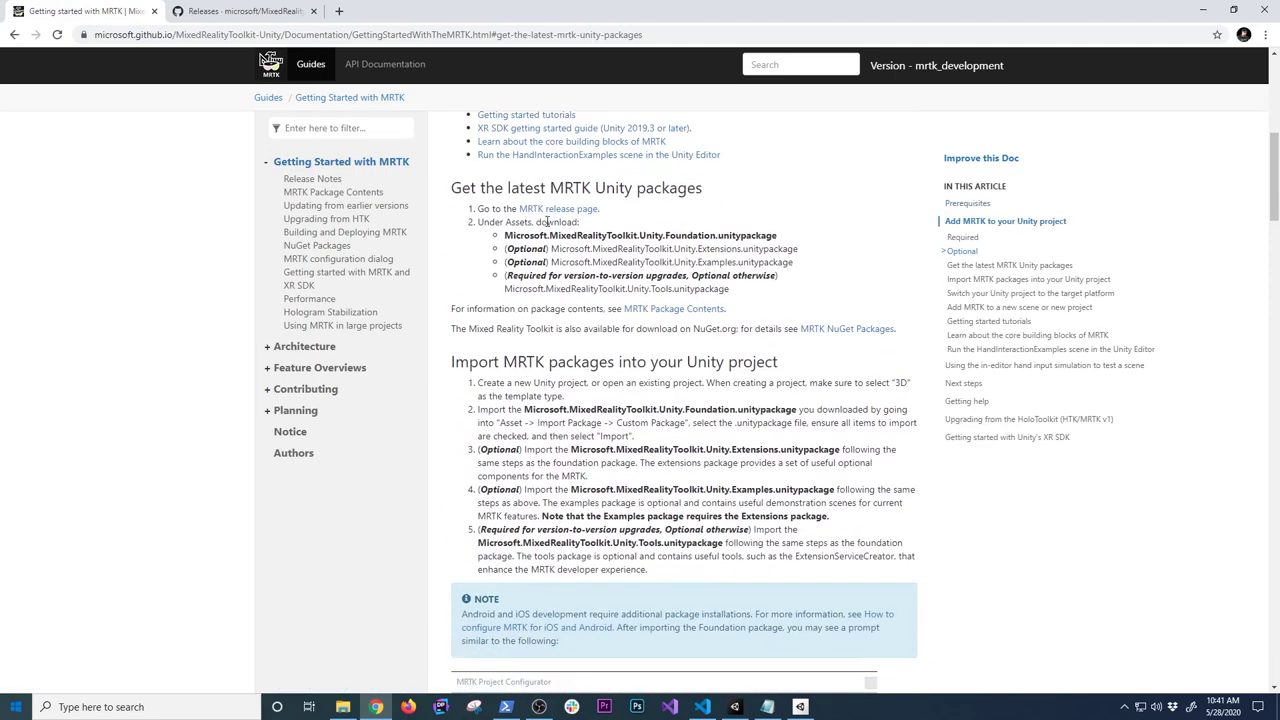
scroll(432, 215, "up", 2)
scroll(500, 358, "down", 3)
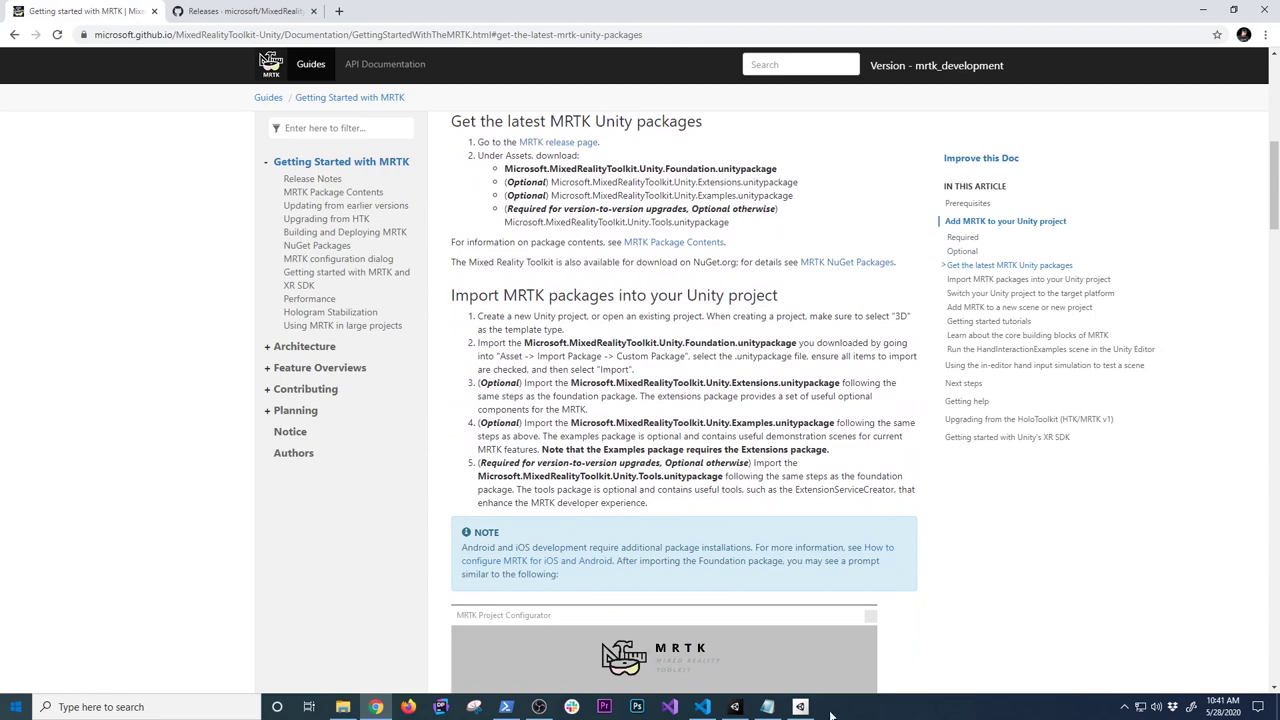
Create a Unity 2019.3.5f1 project named HelloHoloLens2 from the 3D template in Unity Hub
left_click(800, 707)
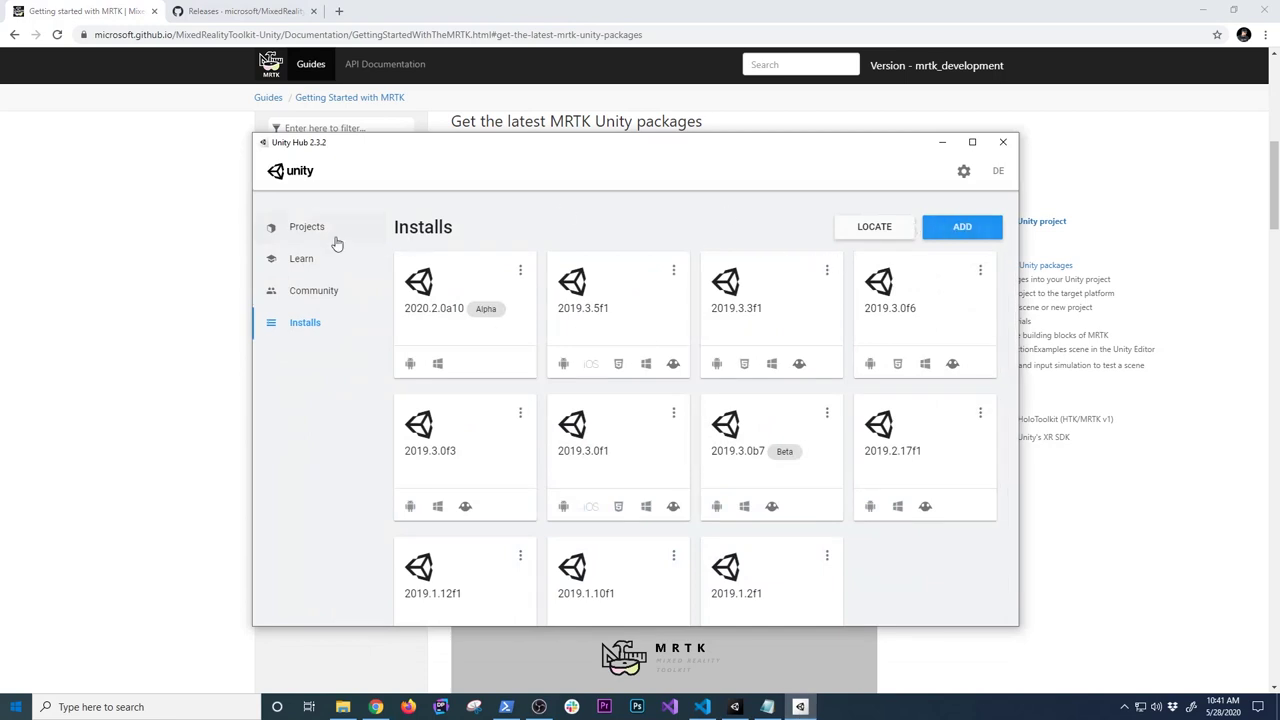
left_click(368, 240)
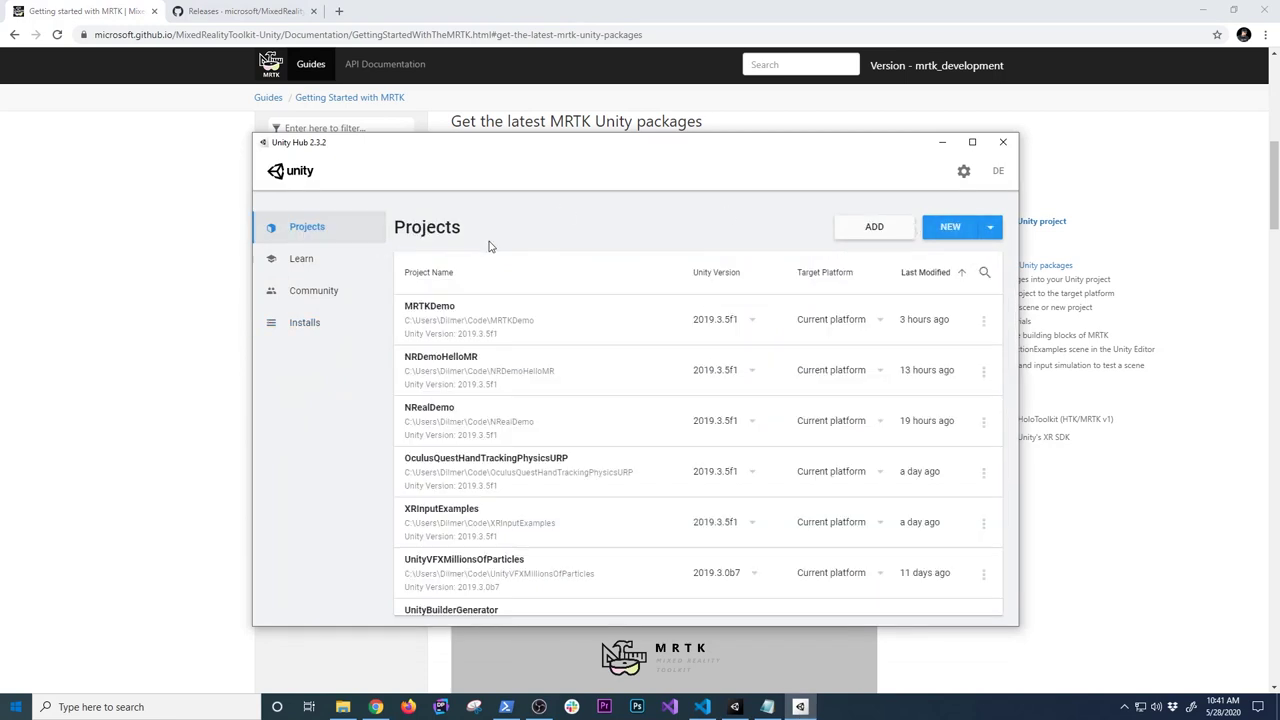
left_click(950, 227)
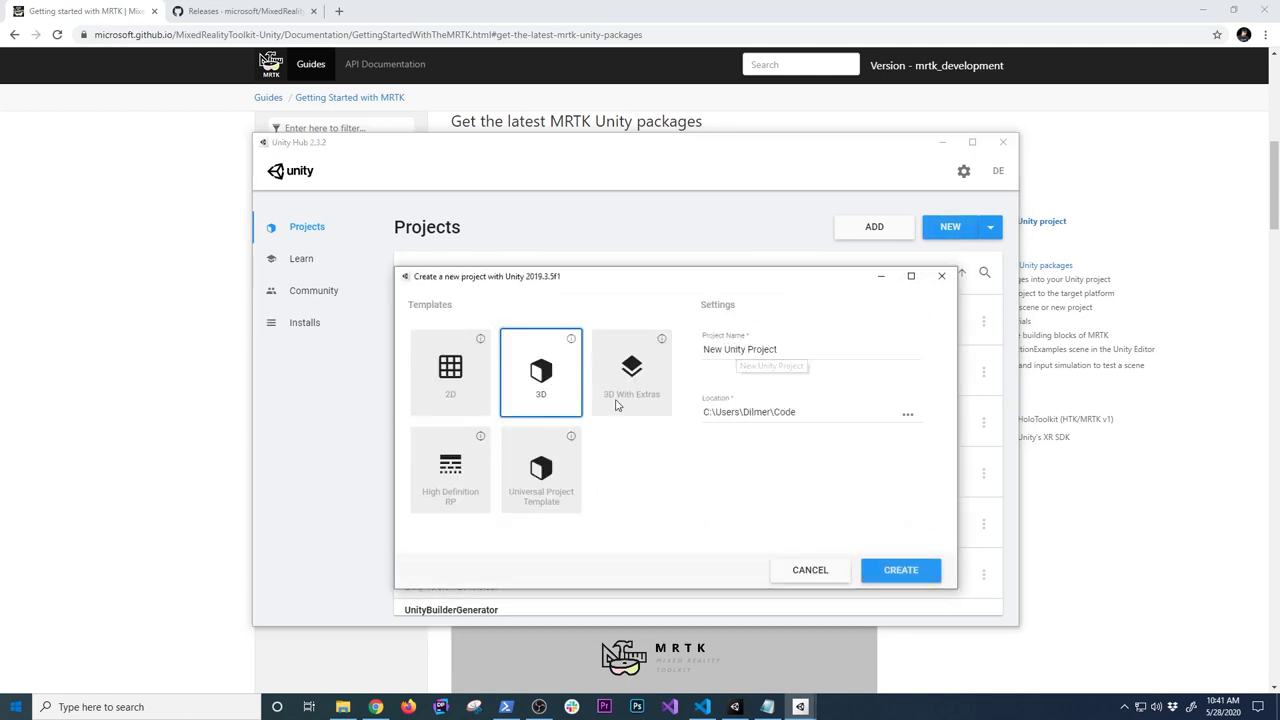
left_click(811, 356)
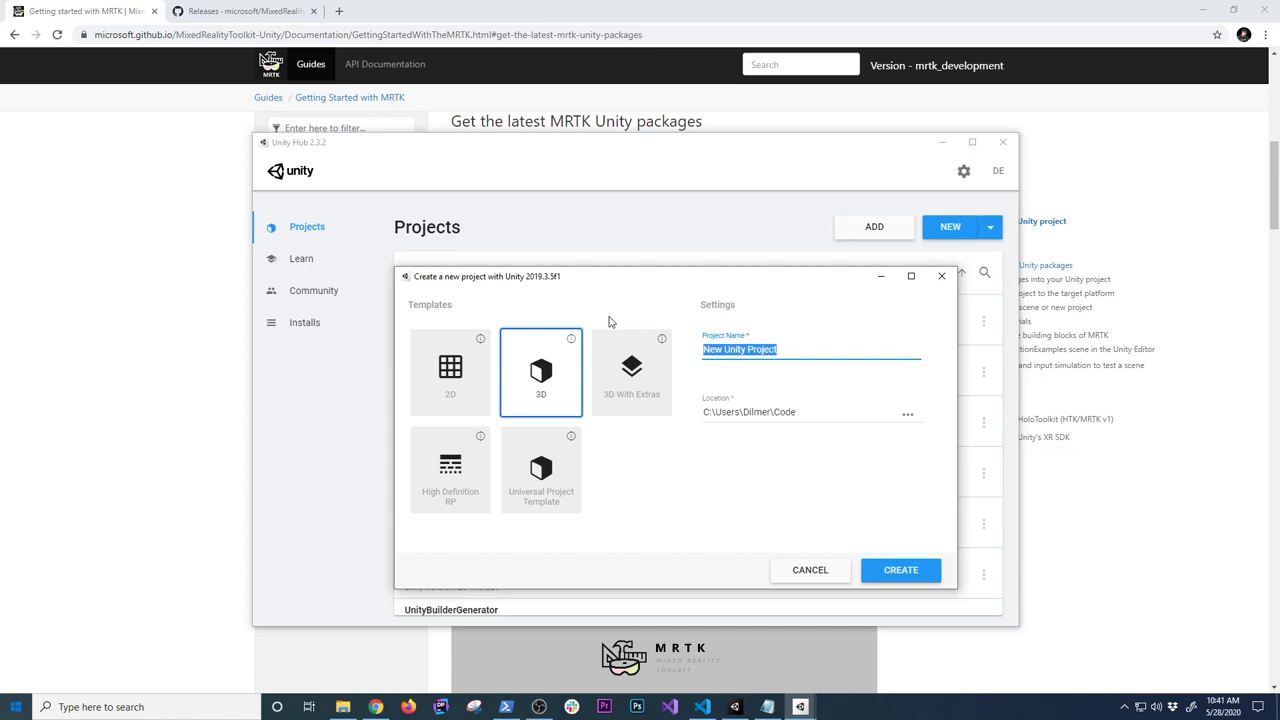
type("HelloHoloLens2")
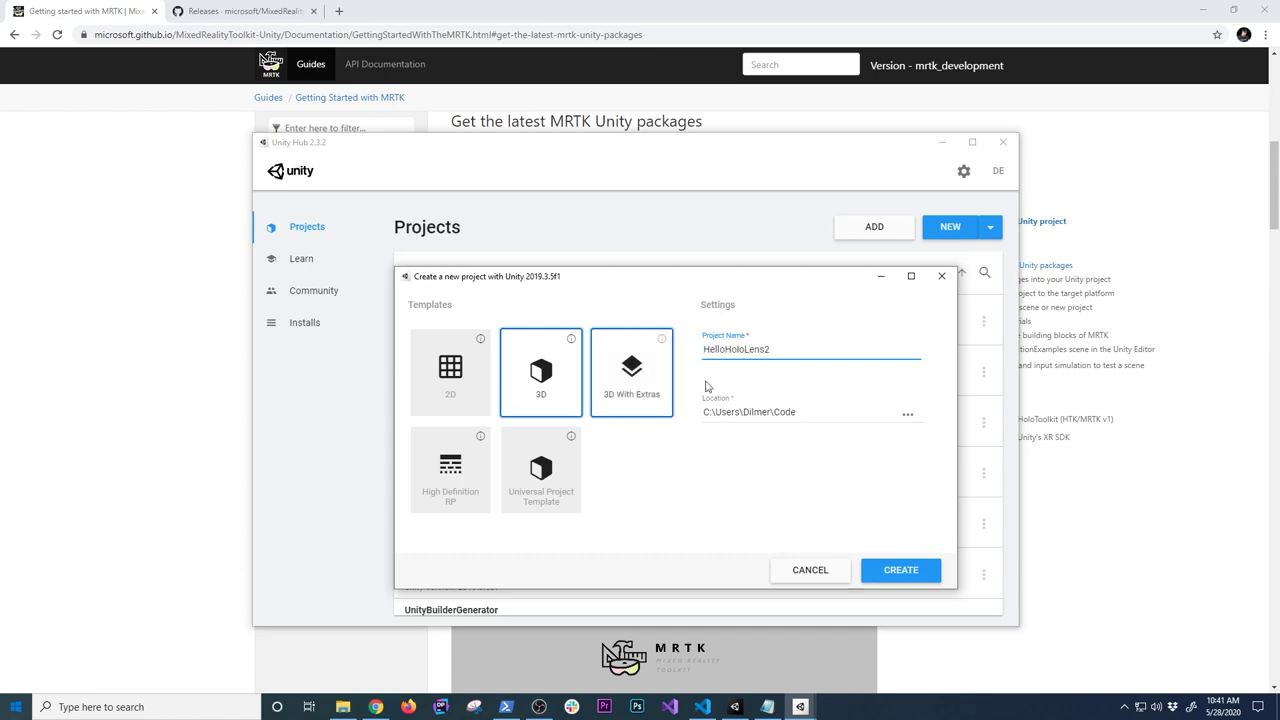
left_click(878, 569)
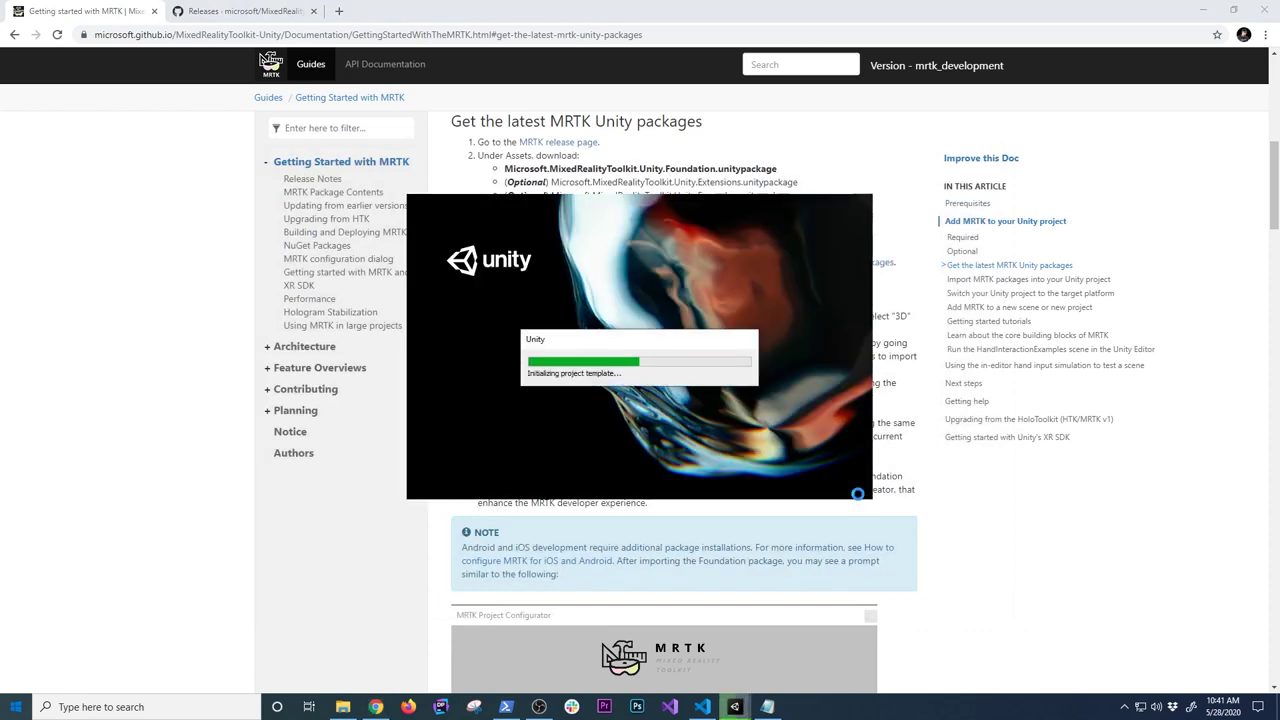
Examine the Foundation, Extensions, Examples and Tools 2.4.0 packages in the Downloads folder, then switch to the HelloHoloLens2 project in Unity
left_click(343, 707)
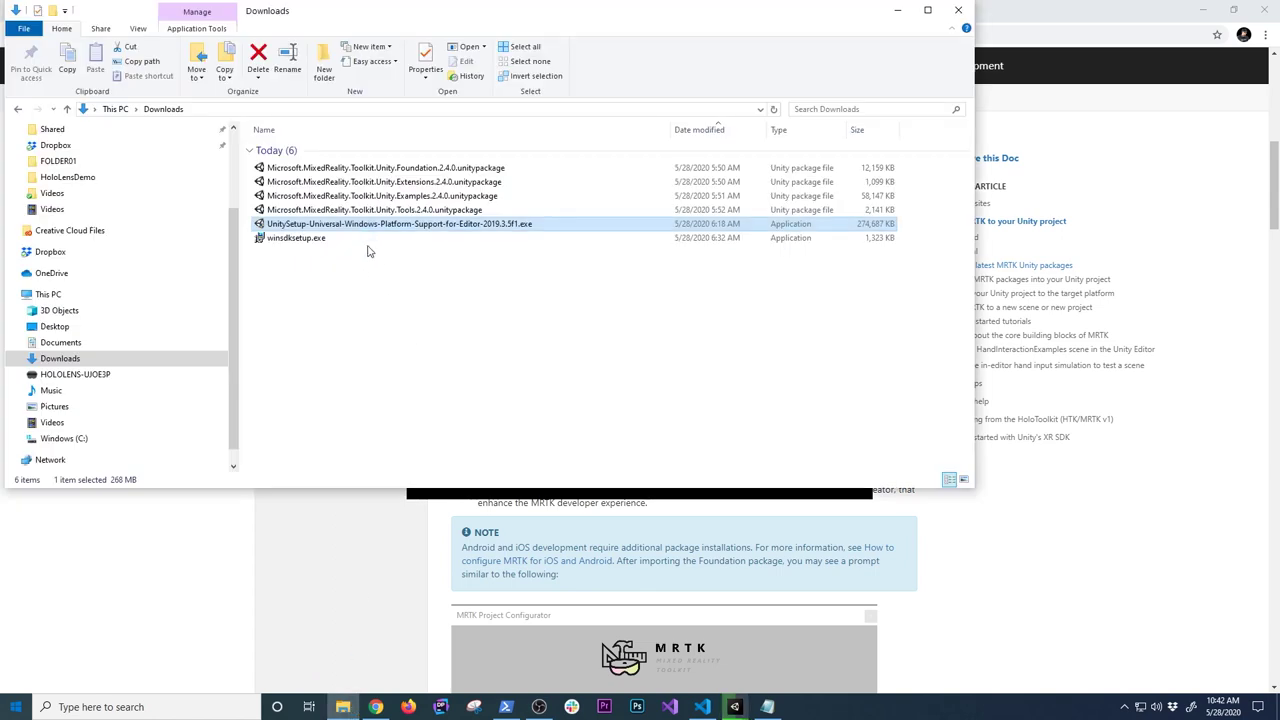
left_click(318, 605)
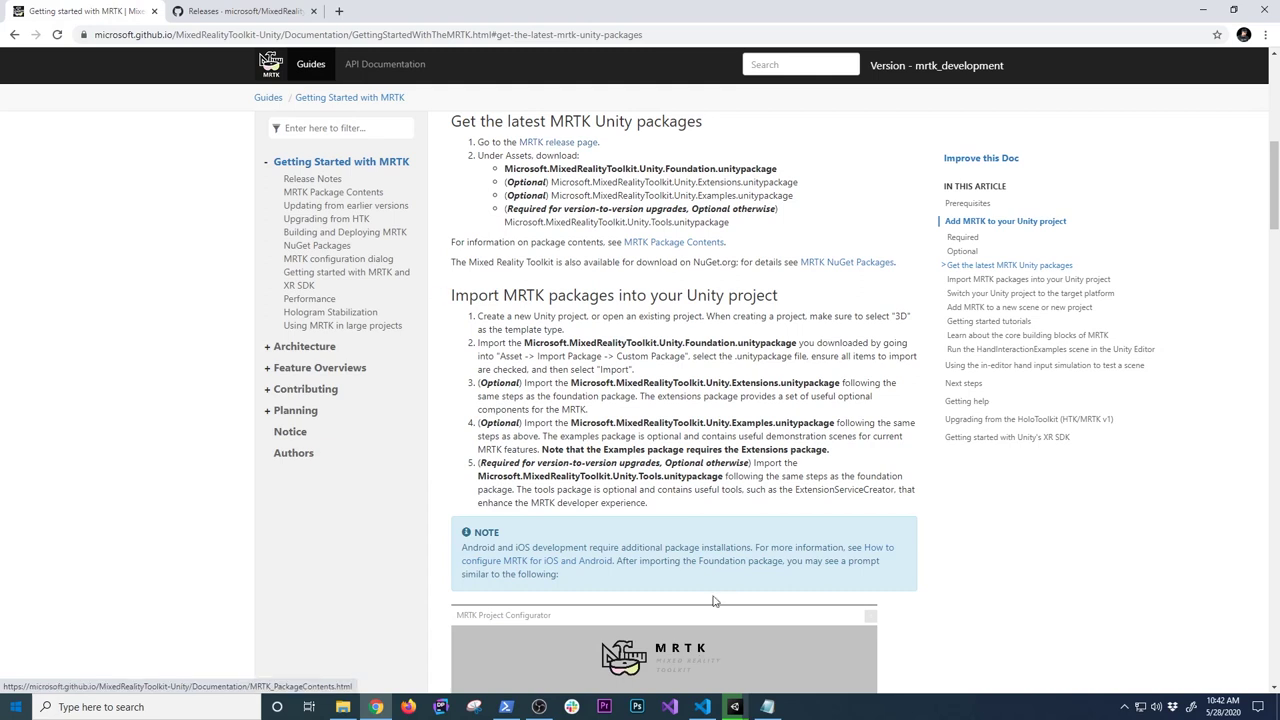
left_click(343, 706)
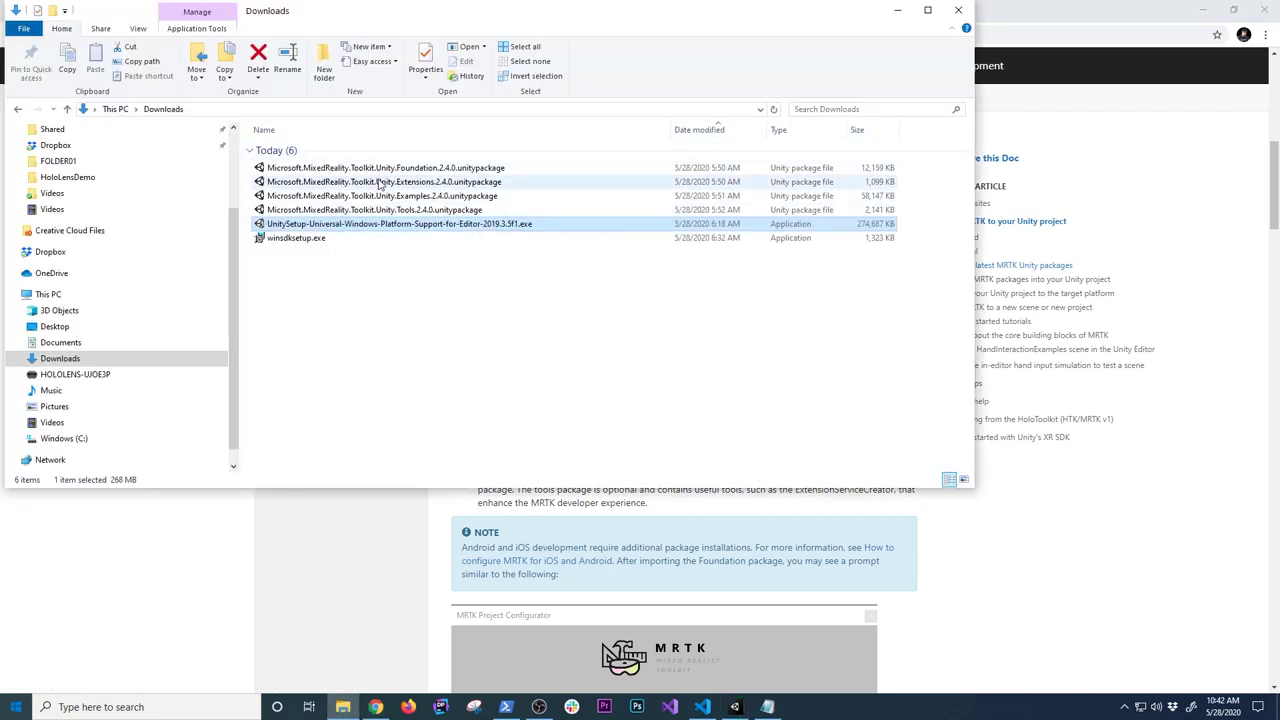
left_click(734, 706)
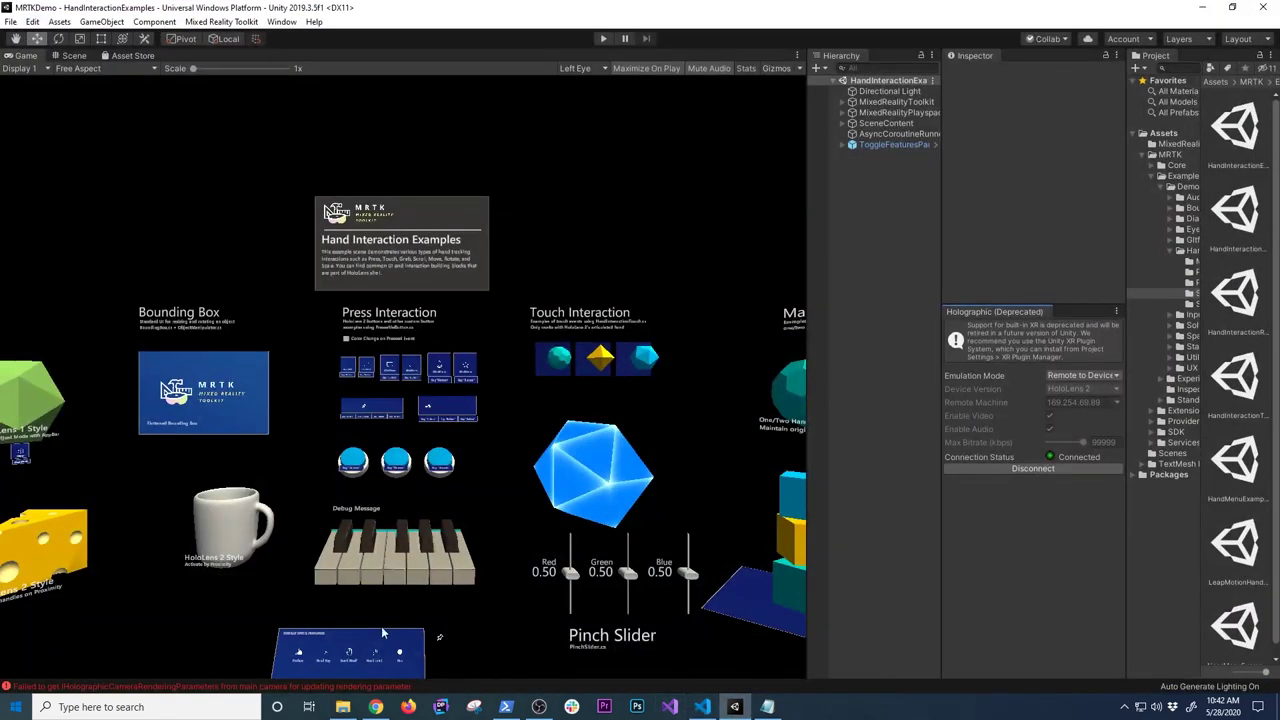
left_click(343, 706)
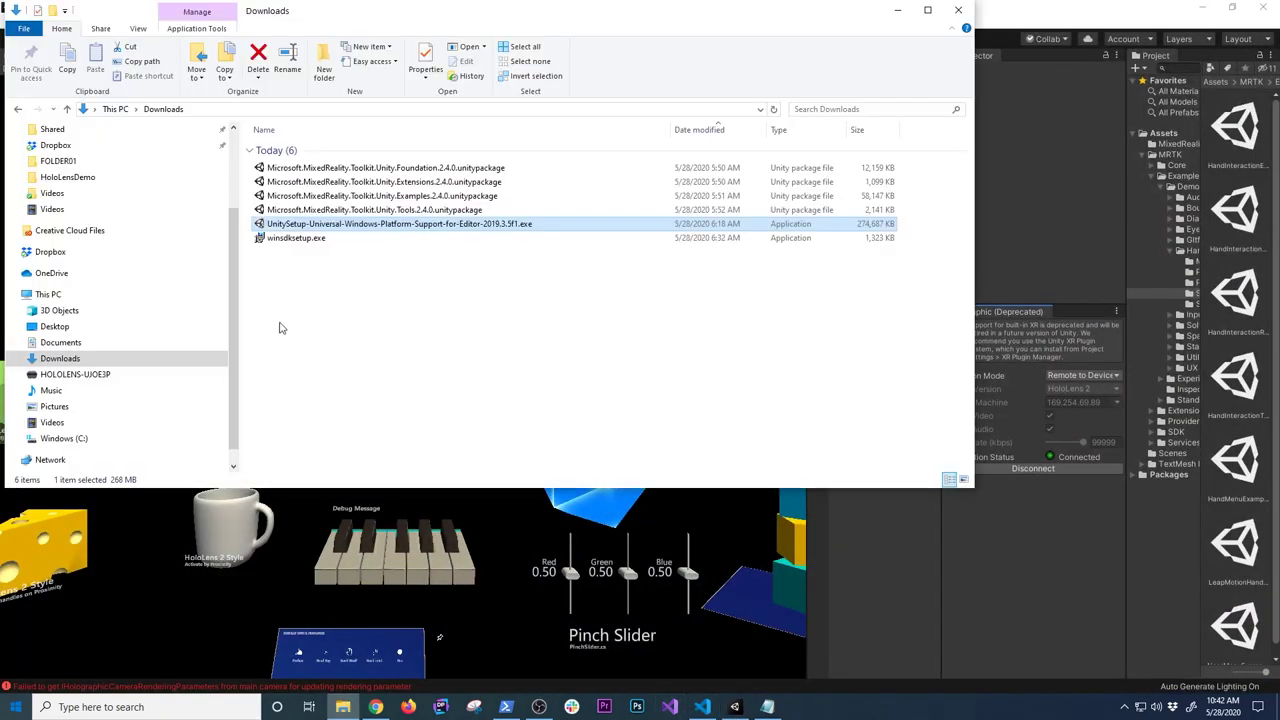
left_click(433, 168)
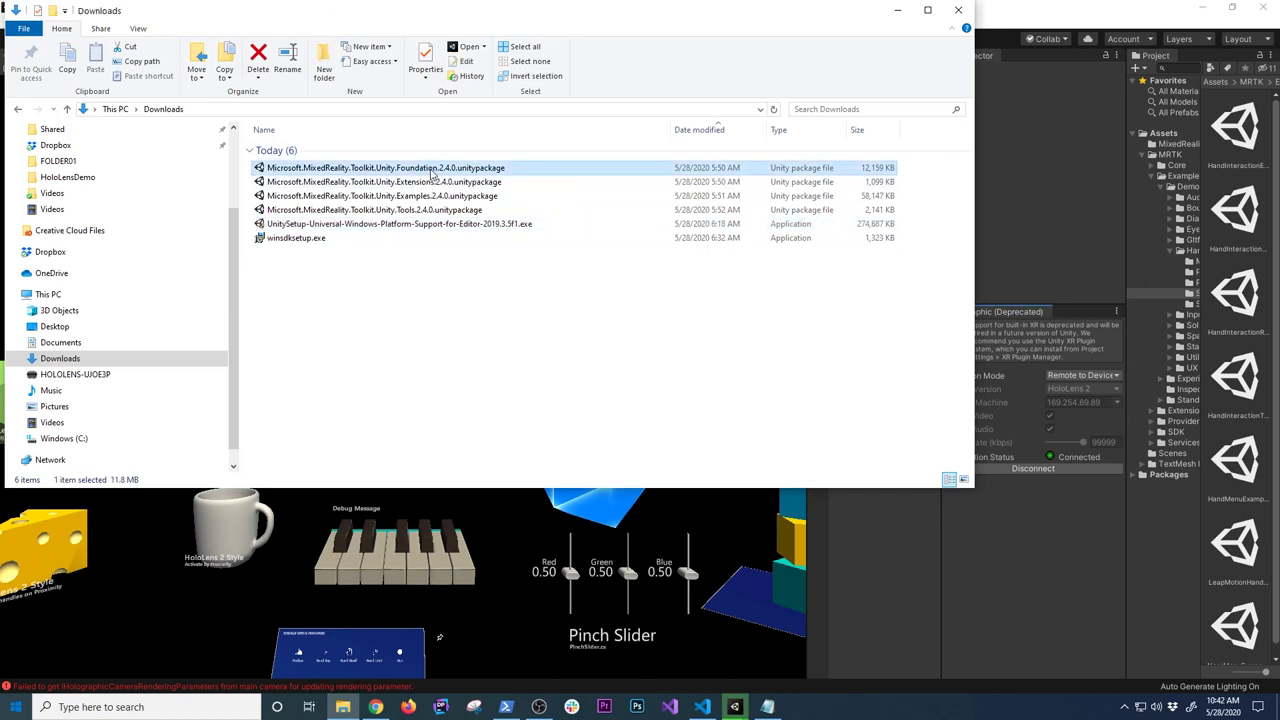
left_click(427, 182)
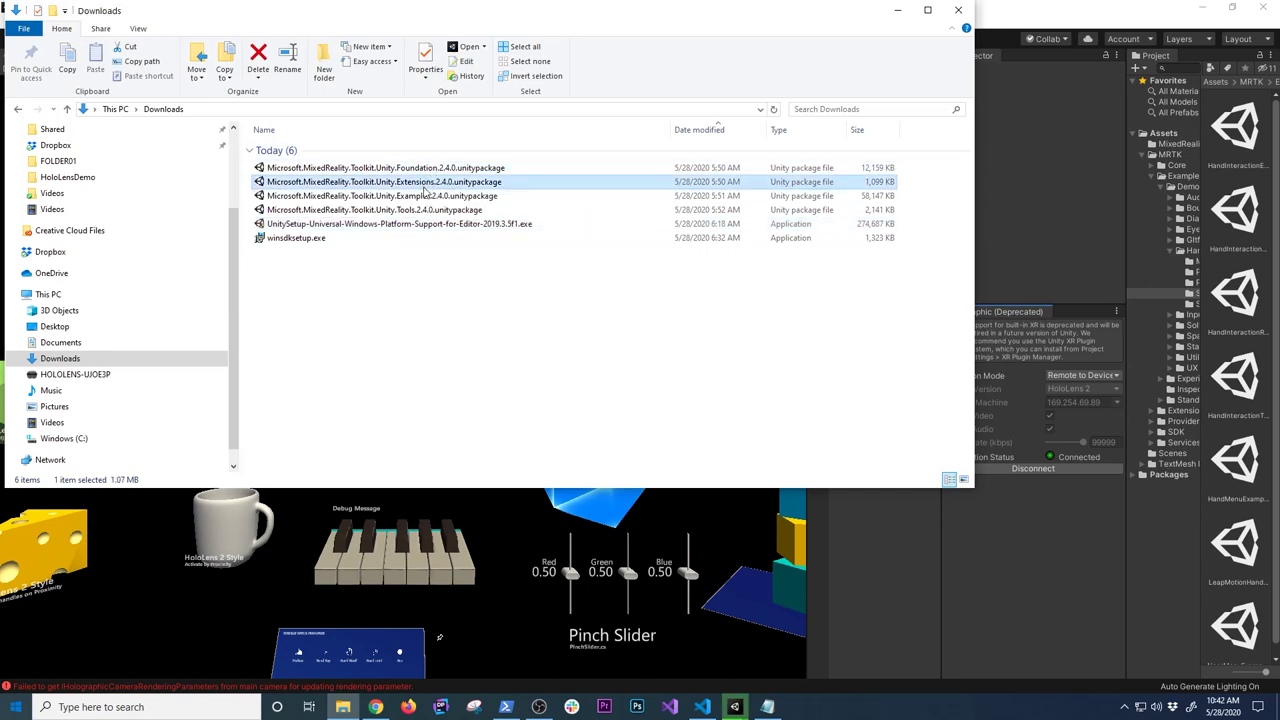
left_click(425, 196)
left_click(426, 210)
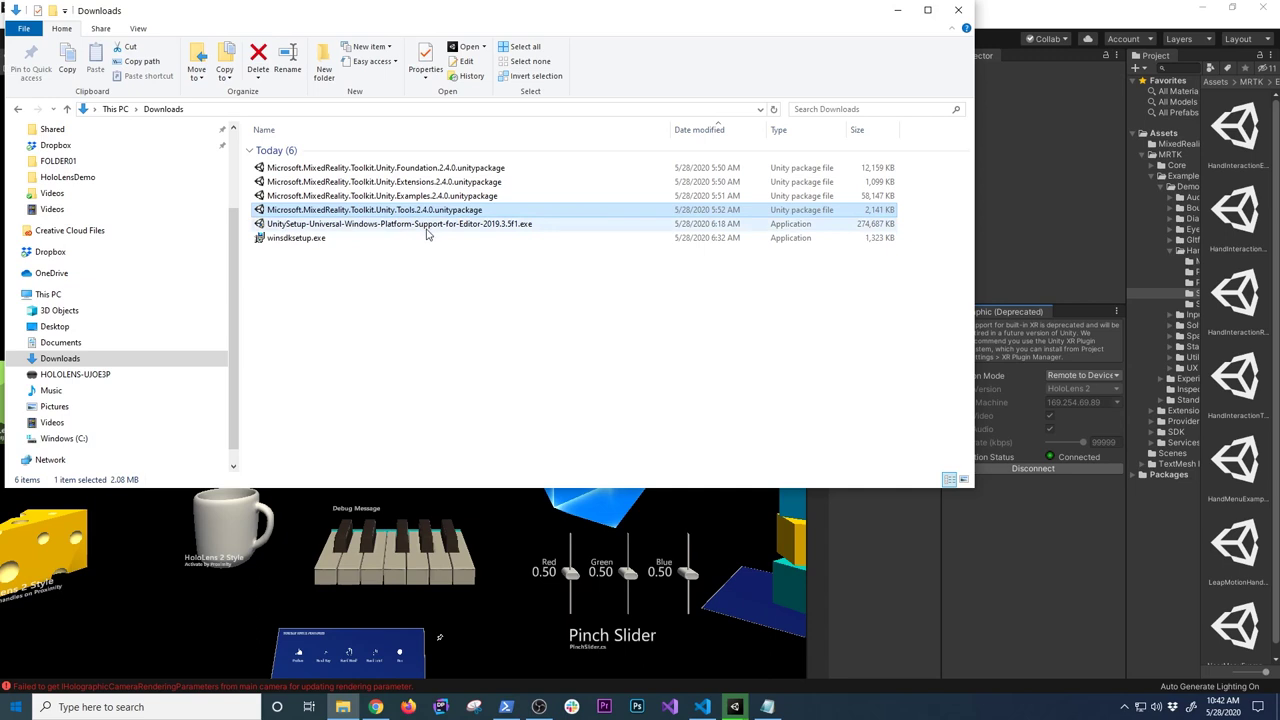
left_click_drag(427, 234, 725, 632)
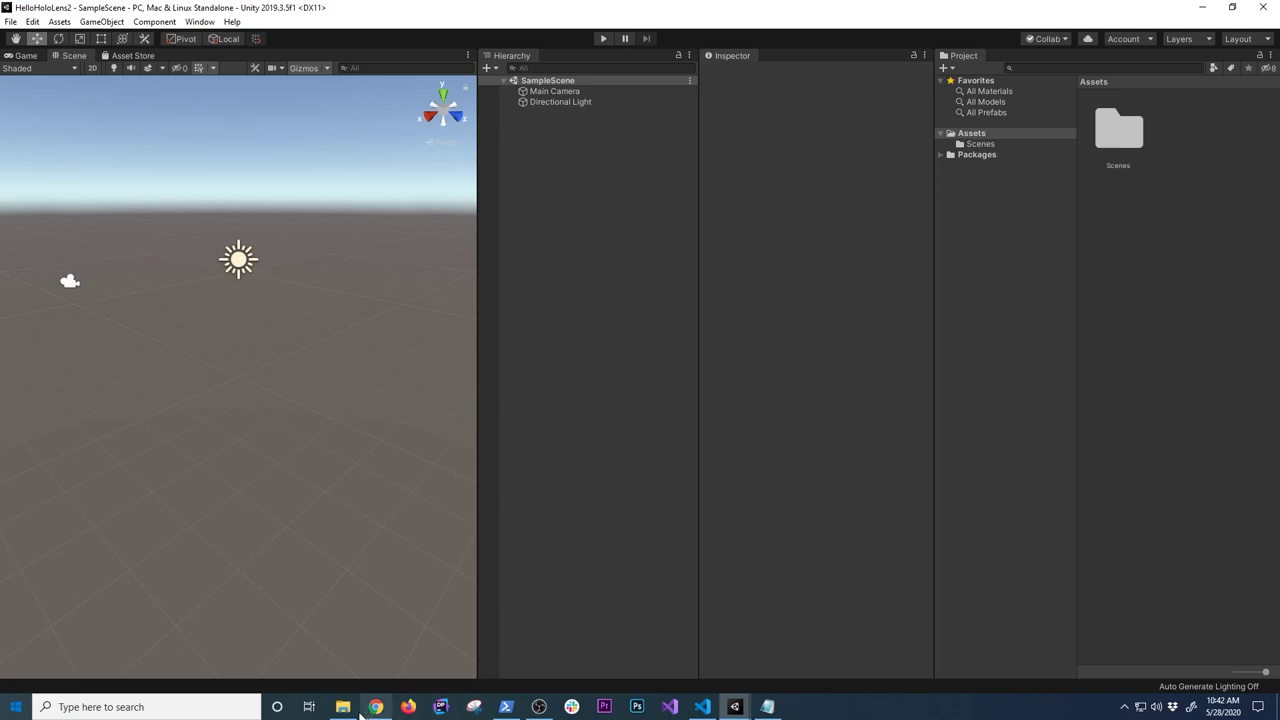
Open the MRTK Foundation 2.4.0 package from Downloads with Unity Editor and import all its items into the HelloHoloLens2 project
left_click(350, 708)
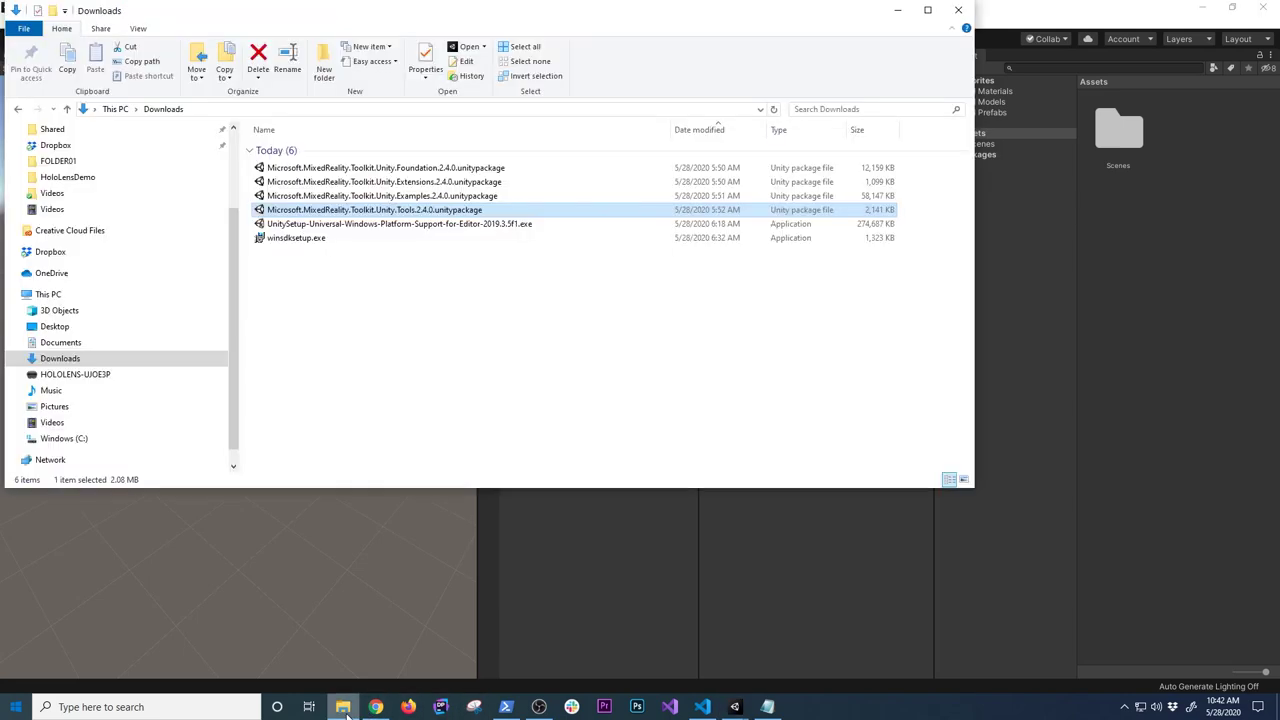
double_click(417, 168)
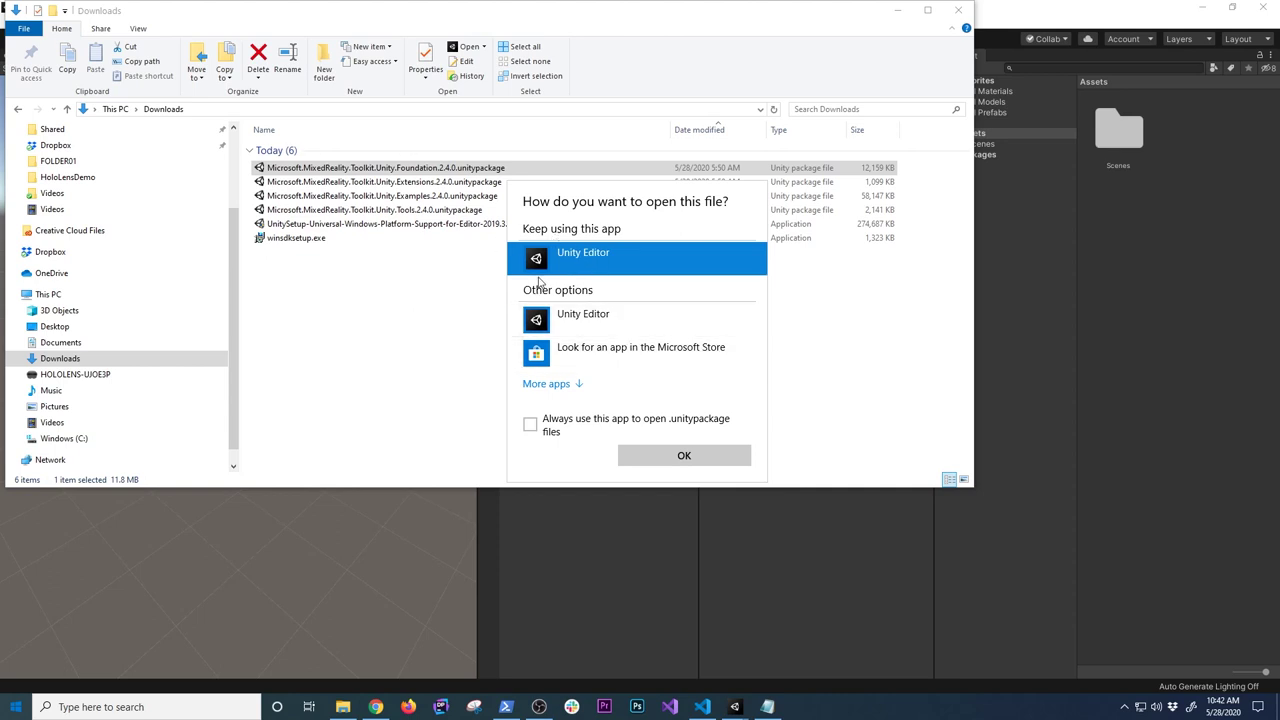
double_click(560, 258)
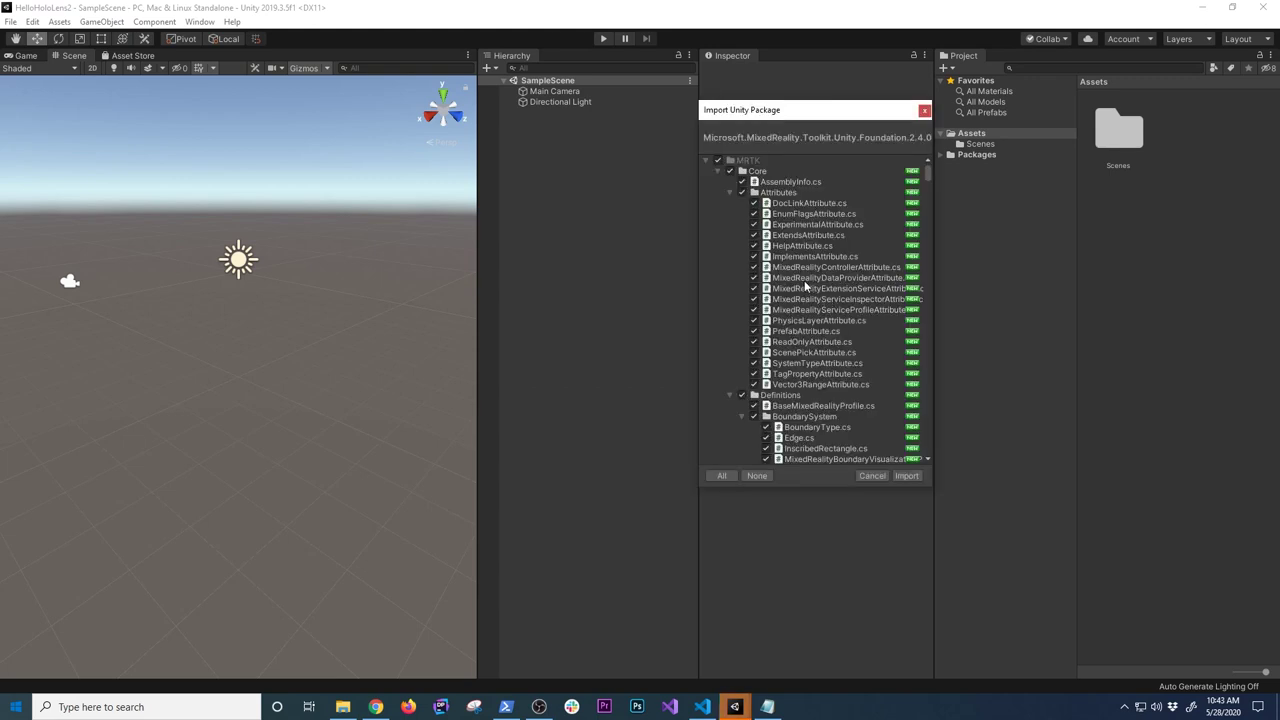
scroll(824, 352, "down", 5)
scroll(826, 354, "down", 10)
left_click_drag(925, 180, 928, 161)
scroll(930, 300, "down", 10)
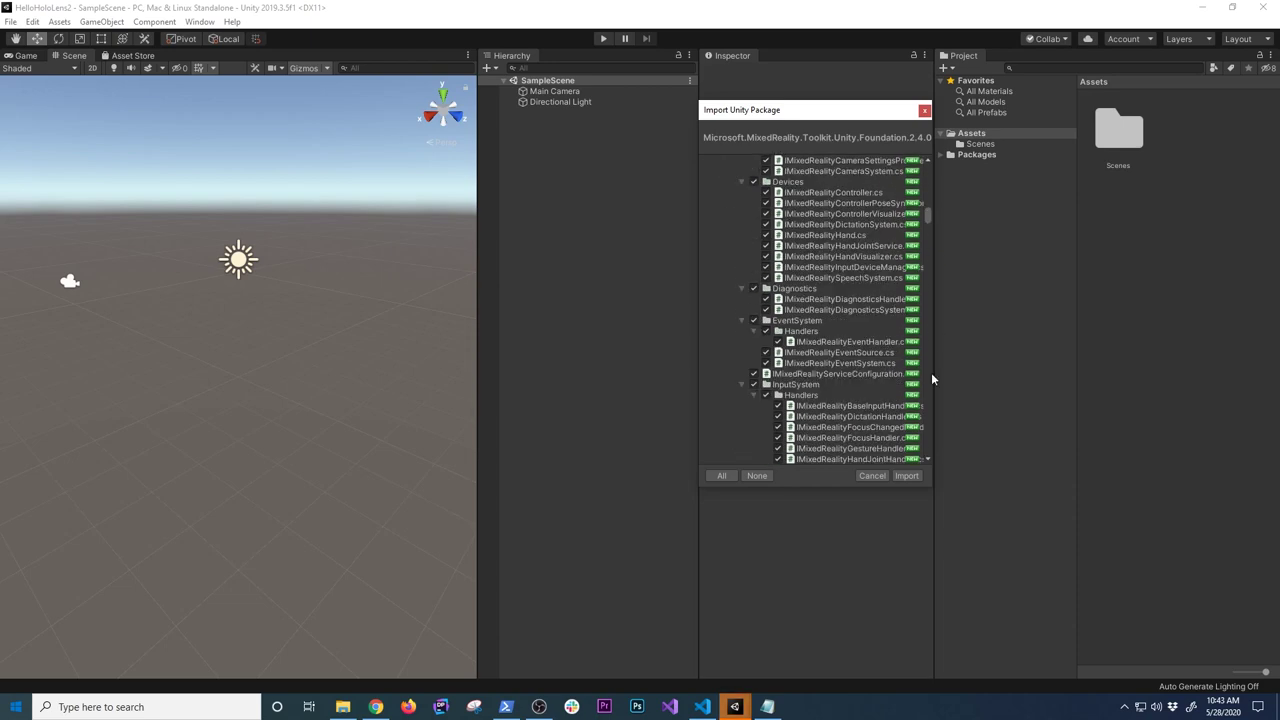
left_click(907, 476)
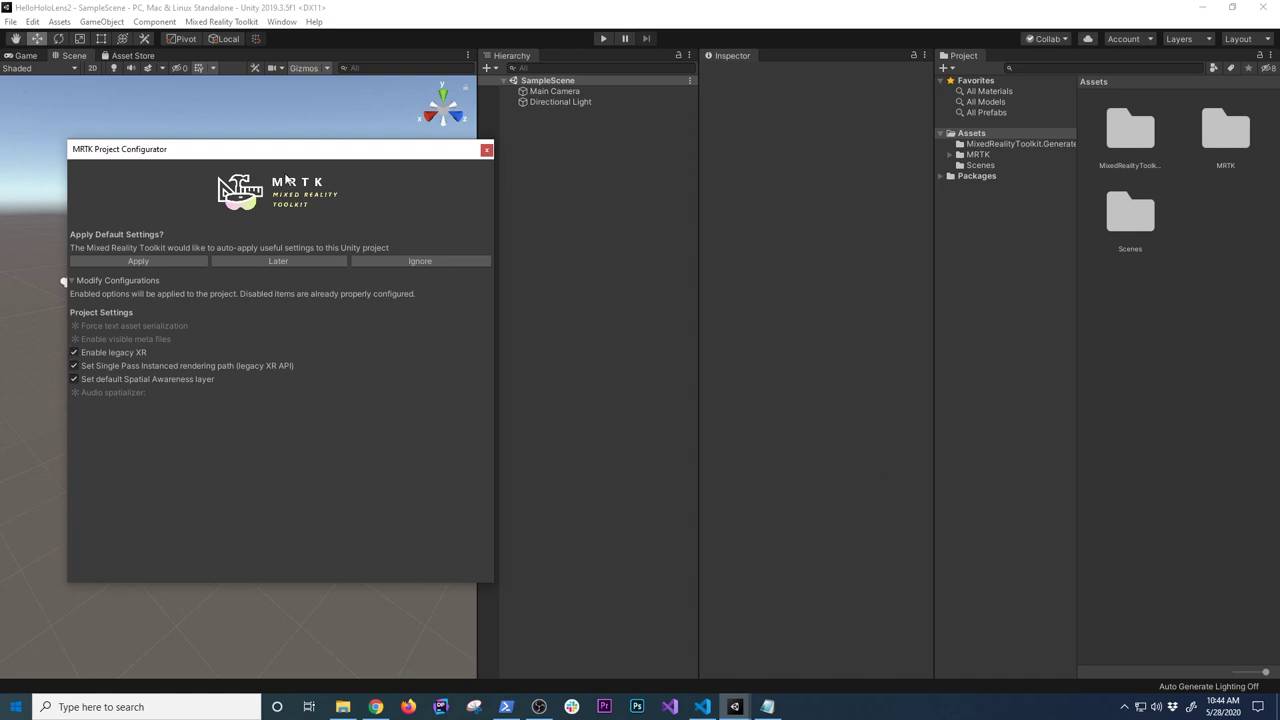
Apply MRTK's default project settings for legacy XR, Single Pass Instanced rendering and the Spatial Awareness layer, then close the configurator
left_click_drag(292, 153, 578, 200)
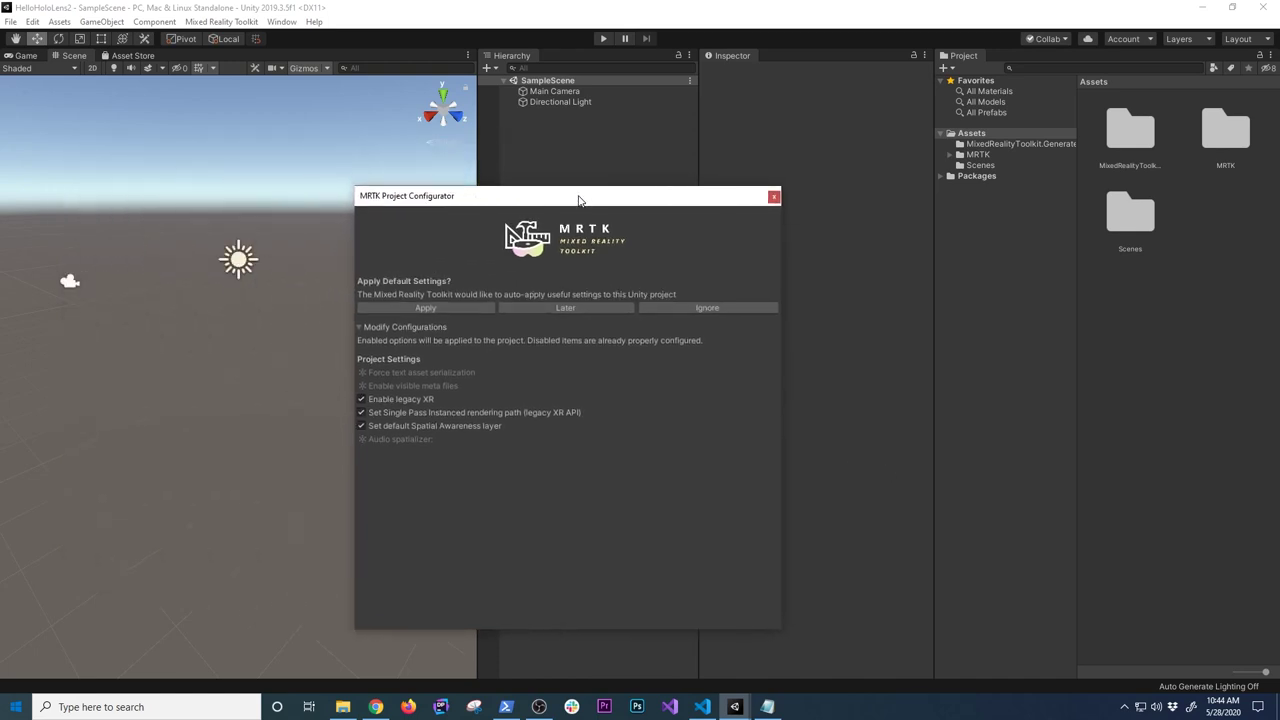
left_click(444, 307)
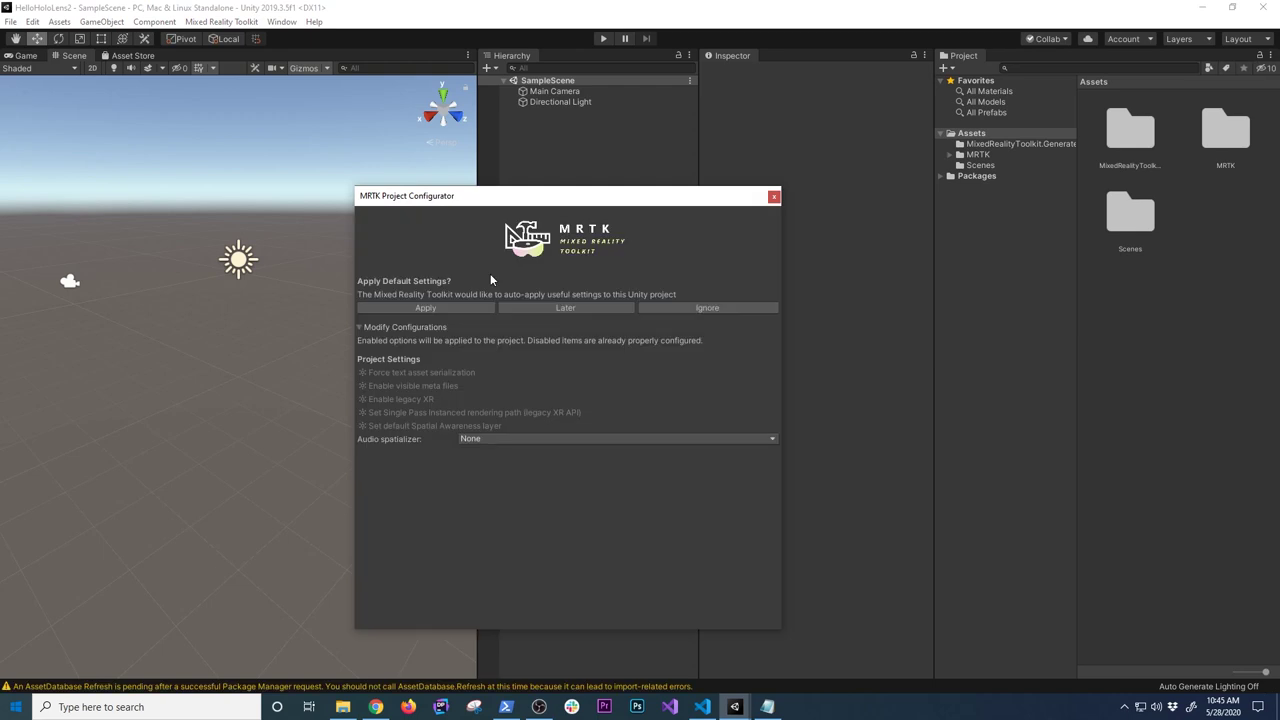
left_click(773, 196)
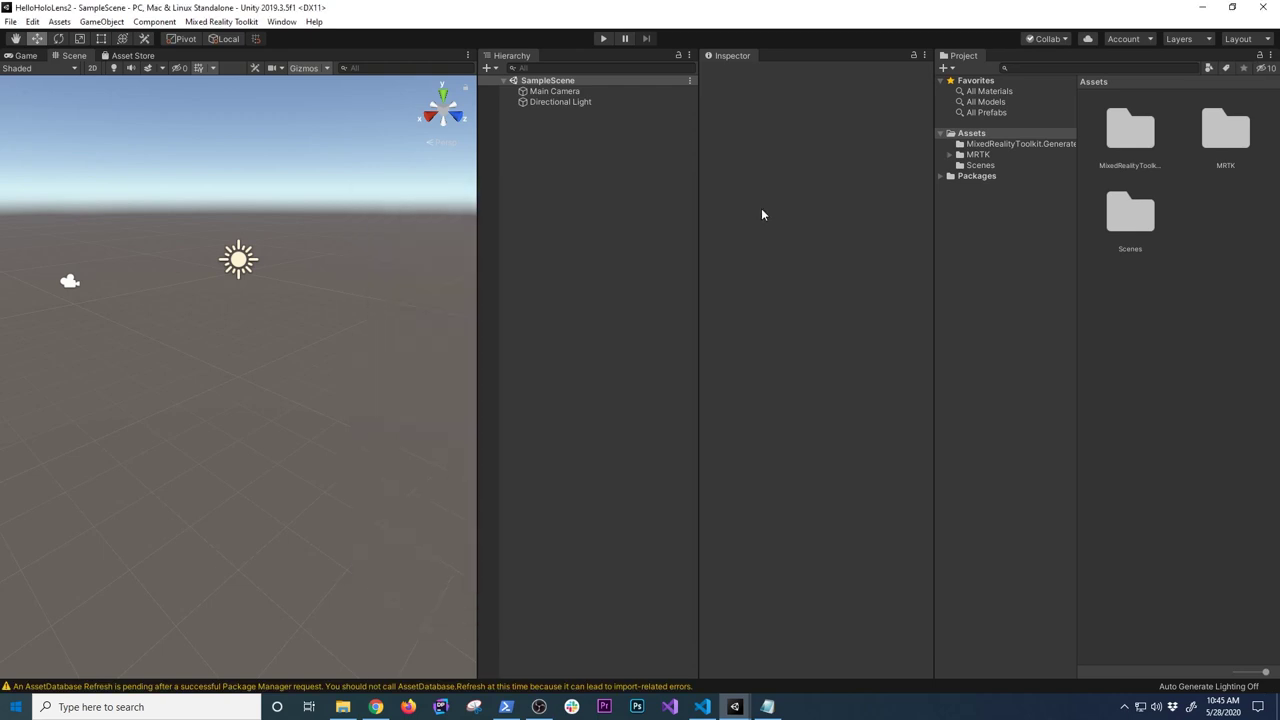
Import the full MRTK Extensions 2.4.0 package from the Downloads folder into the project
left_click(342, 707)
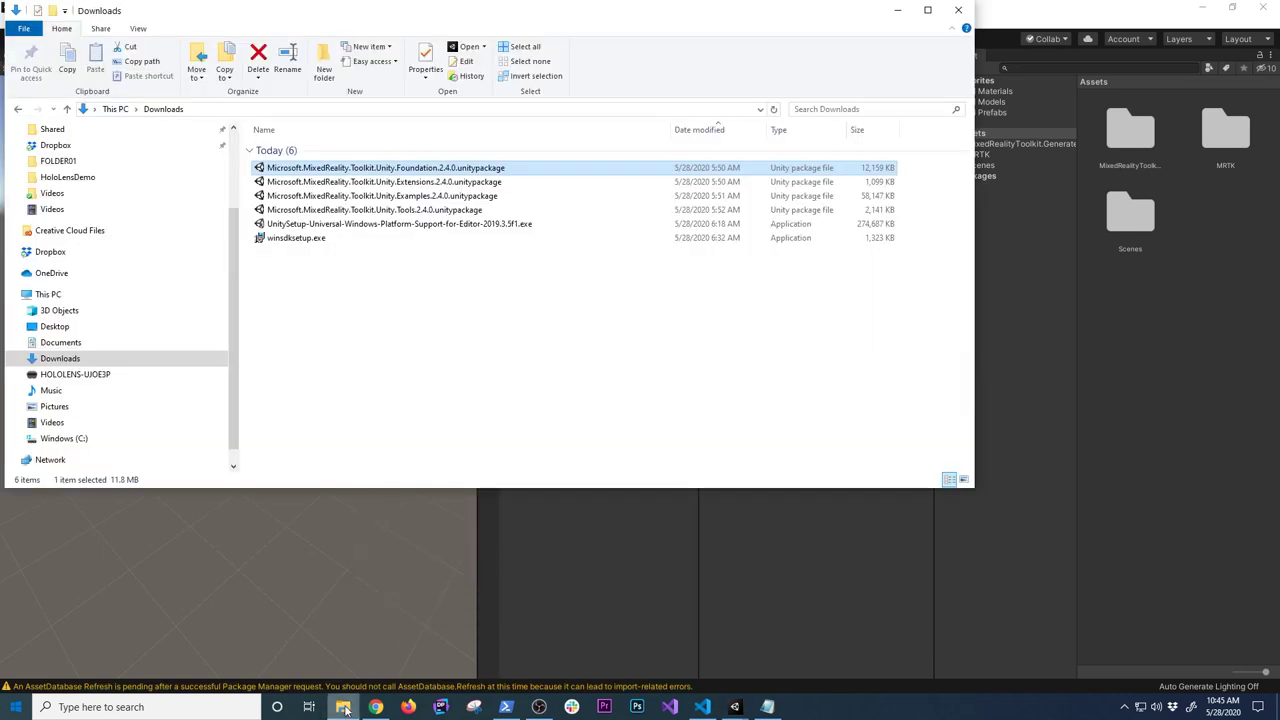
left_click(438, 210, "shift")
key("Return")
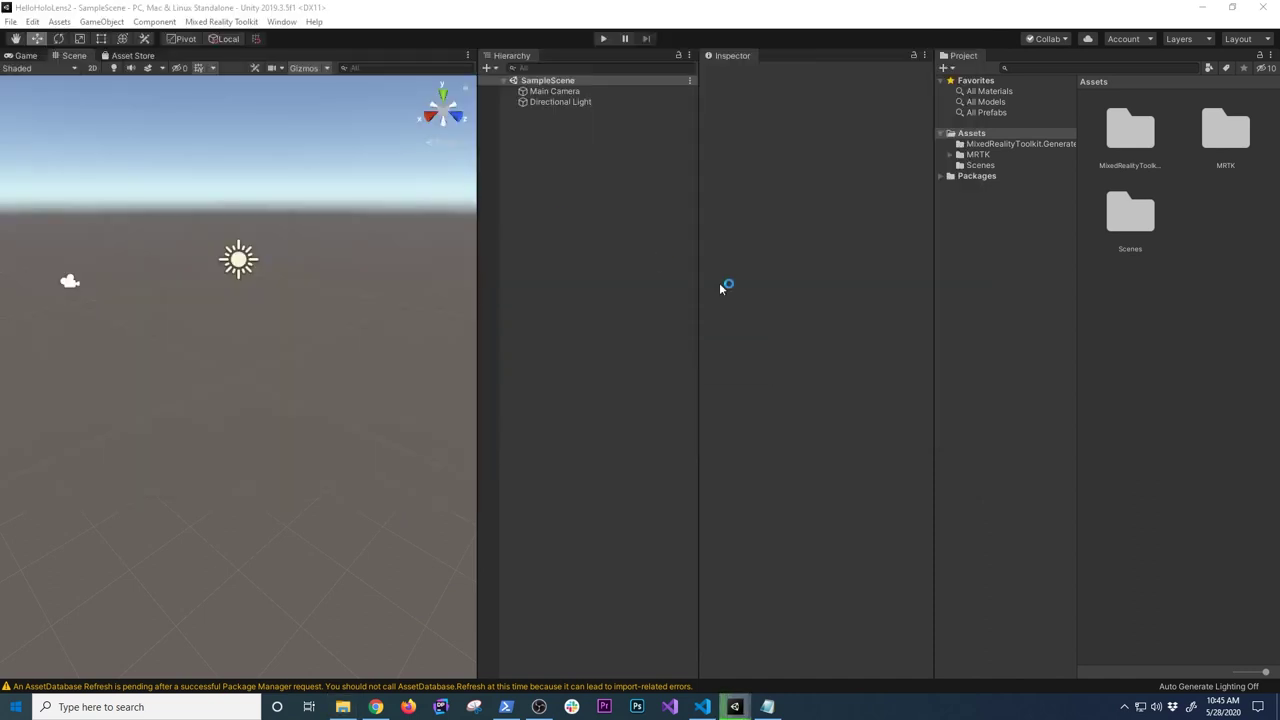
left_click(906, 476)
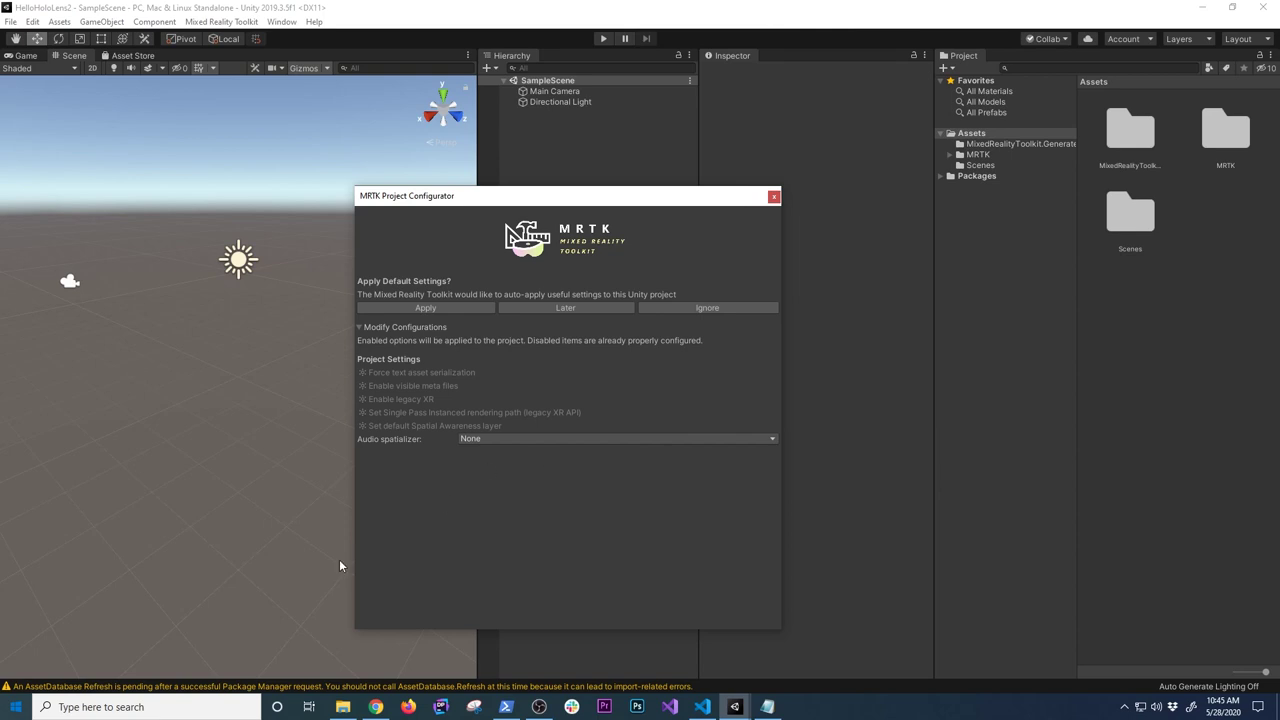
Import the full MRTK Examples 2.4.0 package from the Downloads folder into the project
left_click(342, 707)
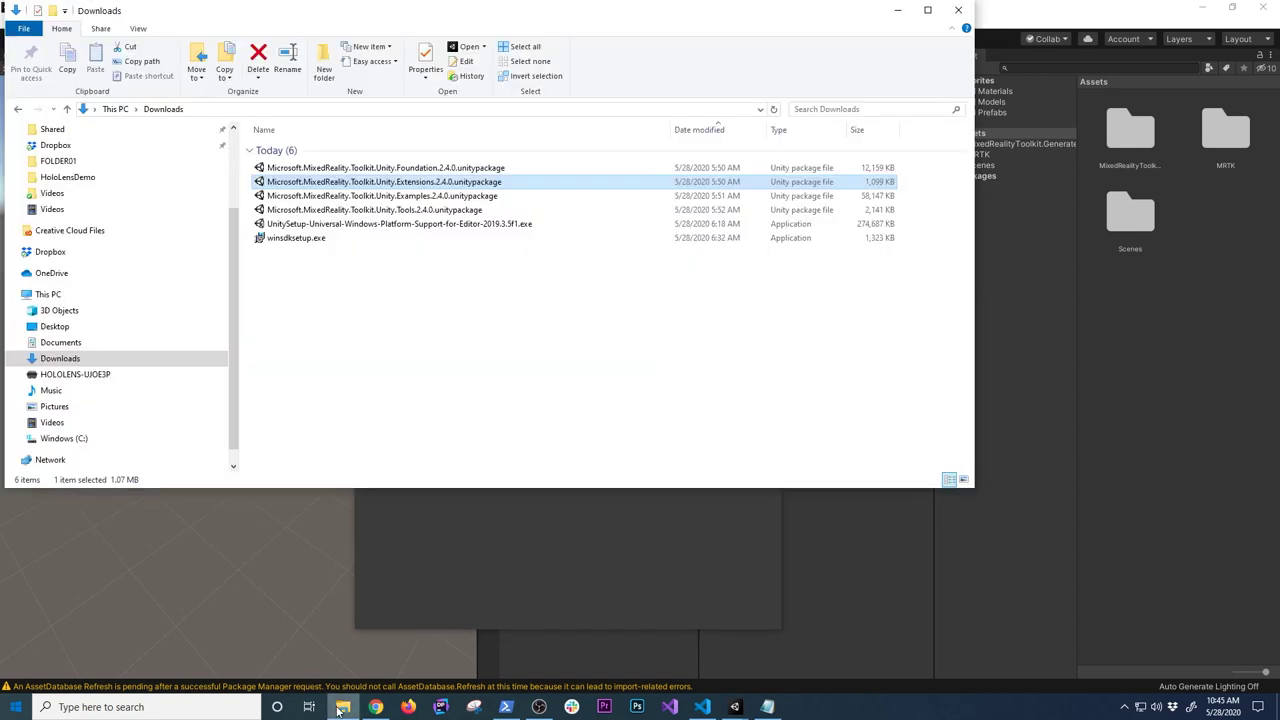
double_click(403, 196)
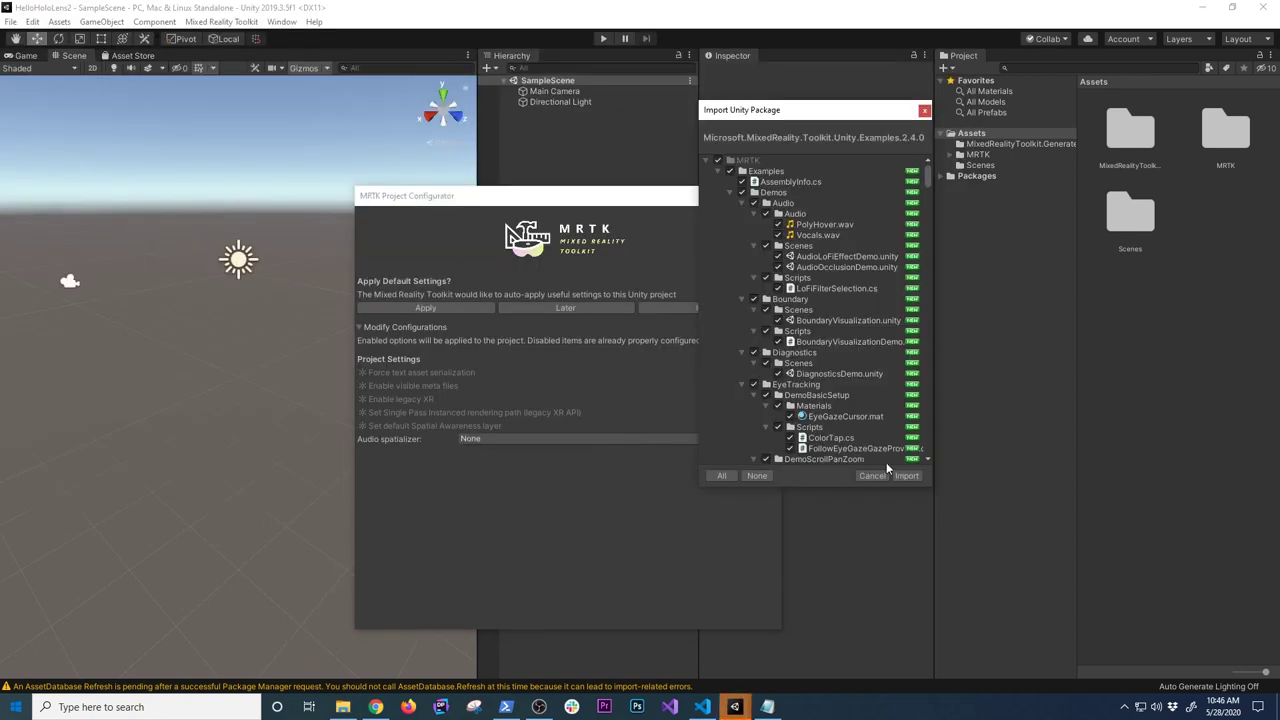
left_click(906, 476)
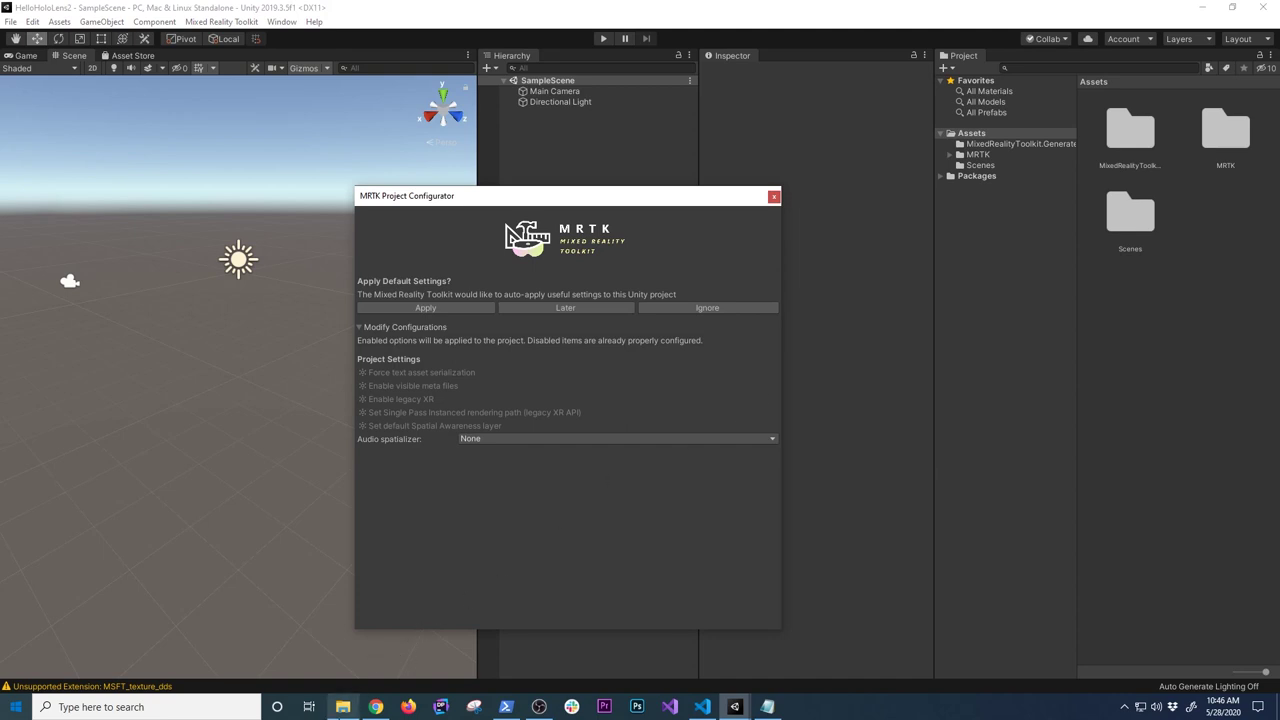
Import the full MRTK Tools 2.4.0 package from the Downloads folder and apply MRTK's default project settings
left_click(342, 707)
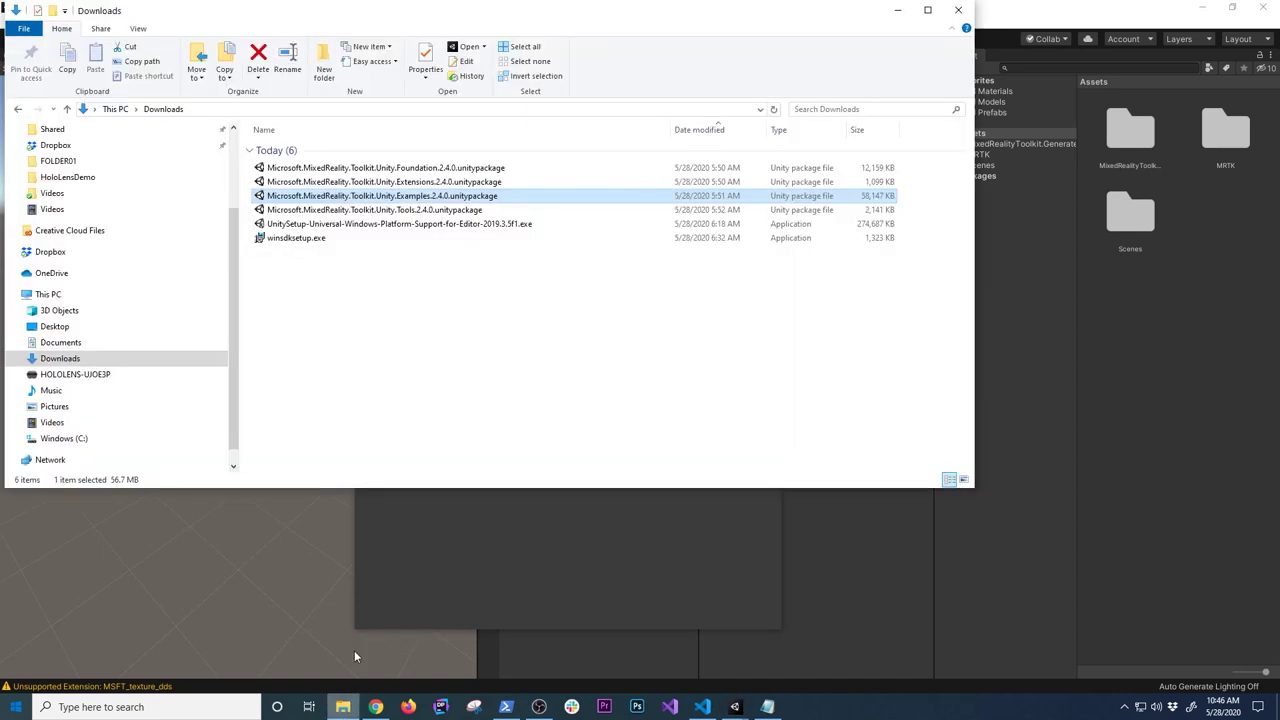
double_click(366, 211)
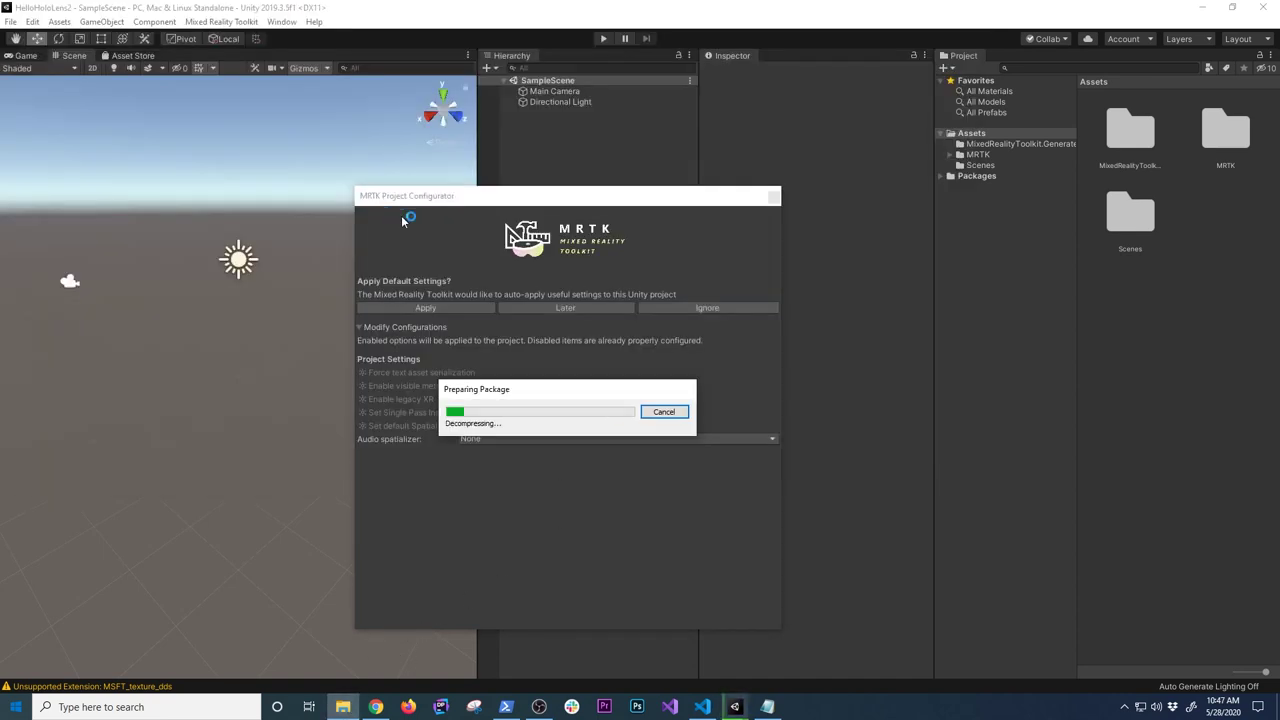
left_click(912, 474)
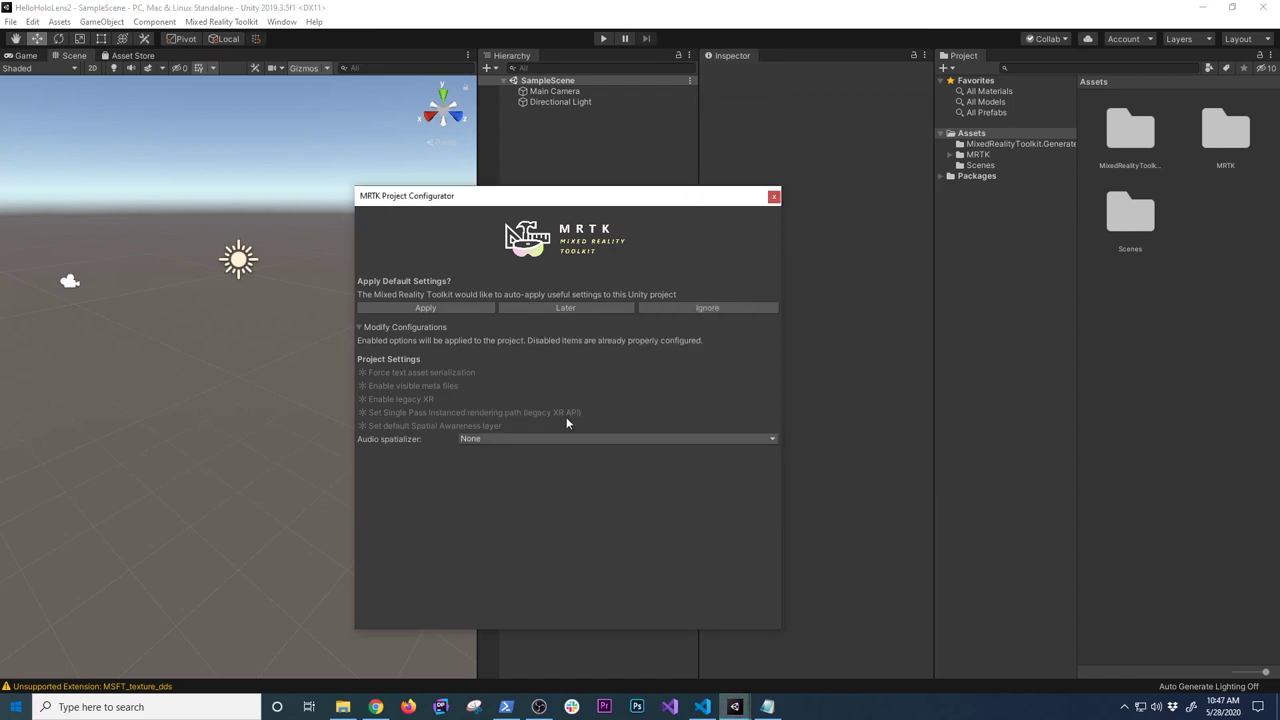
left_click(444, 307)
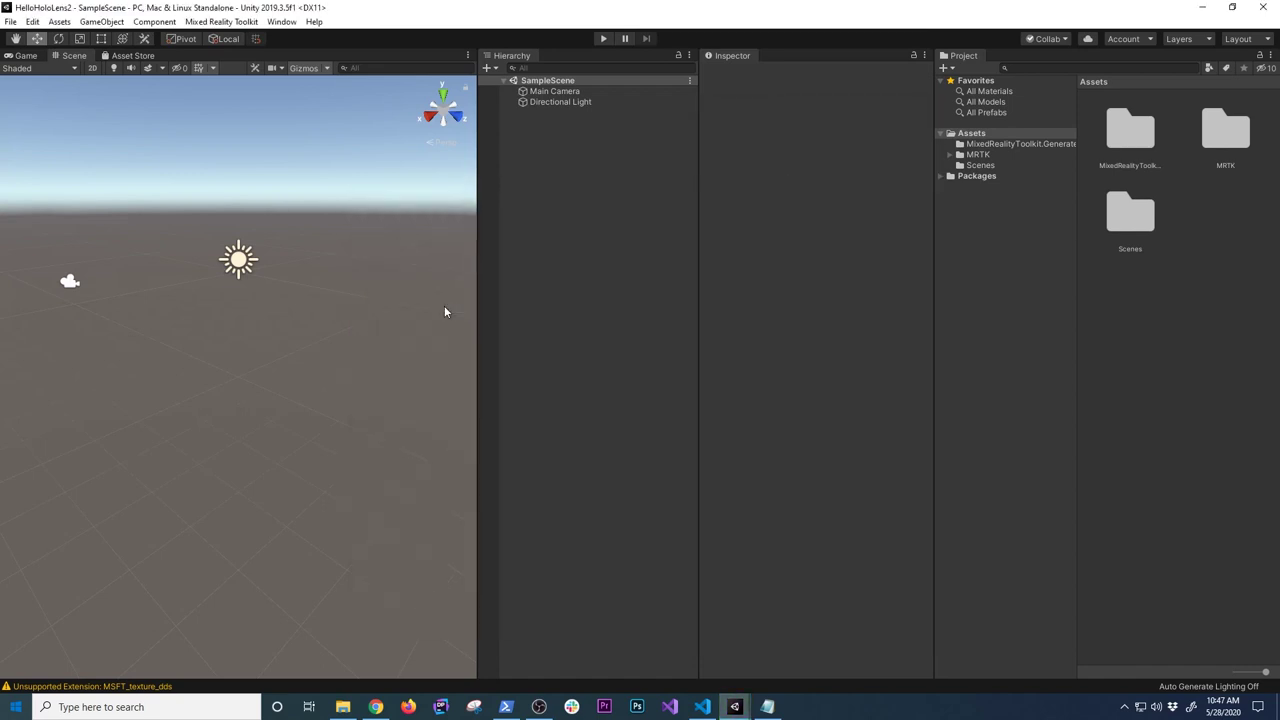
Widen the Project window and open the HandInteractionExamples scene from MRTK/Examples/Demos/HandTracking/Scenes
left_click(952, 155)
left_click(978, 177)
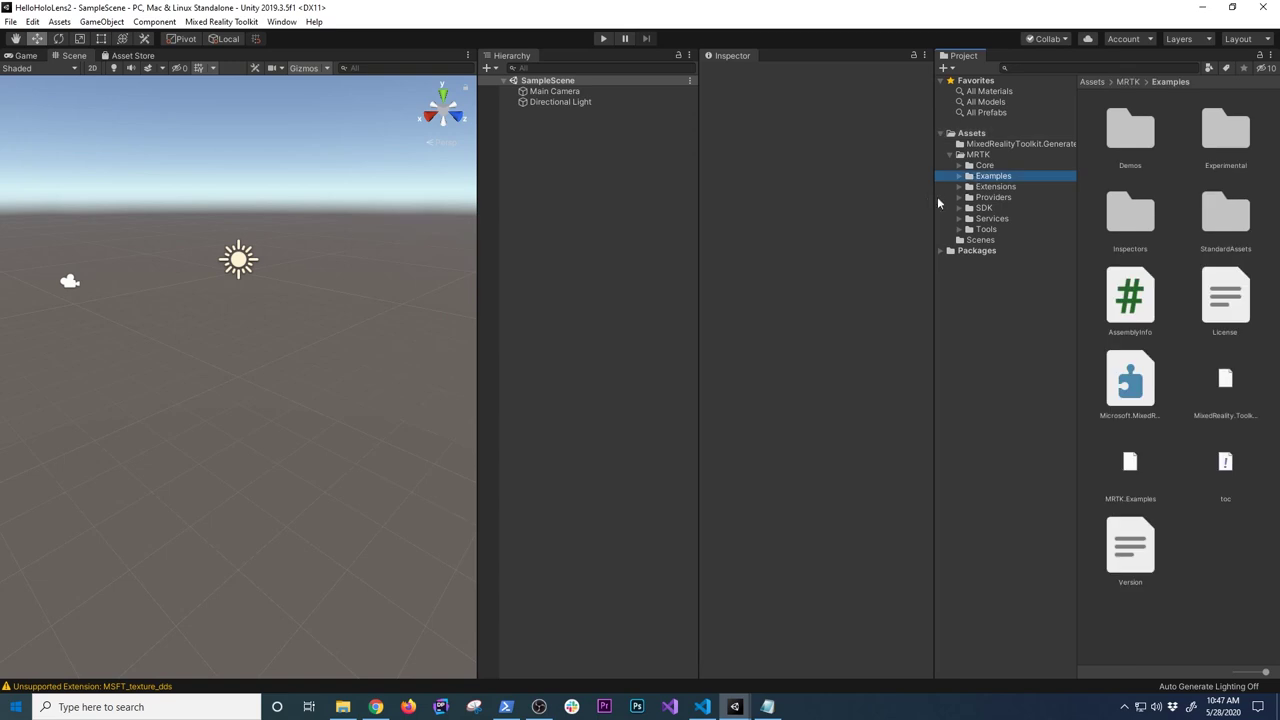
left_click_drag(931, 199, 808, 172)
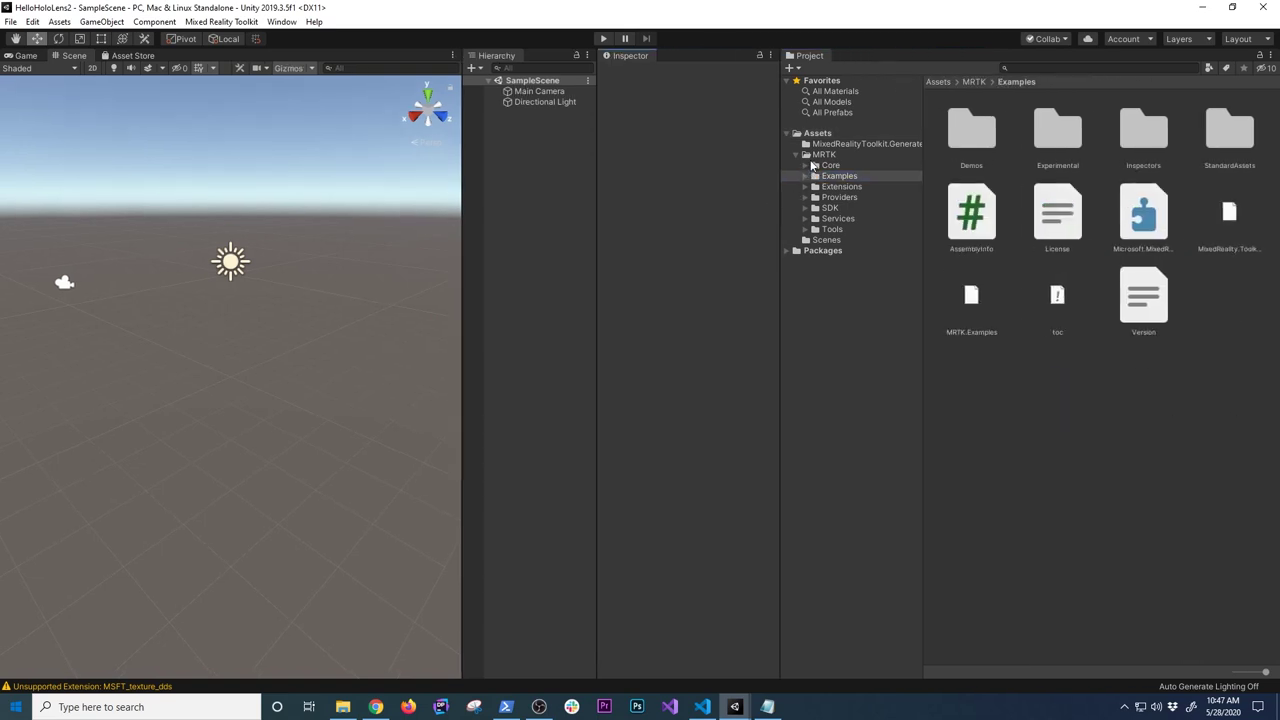
double_click(971, 146)
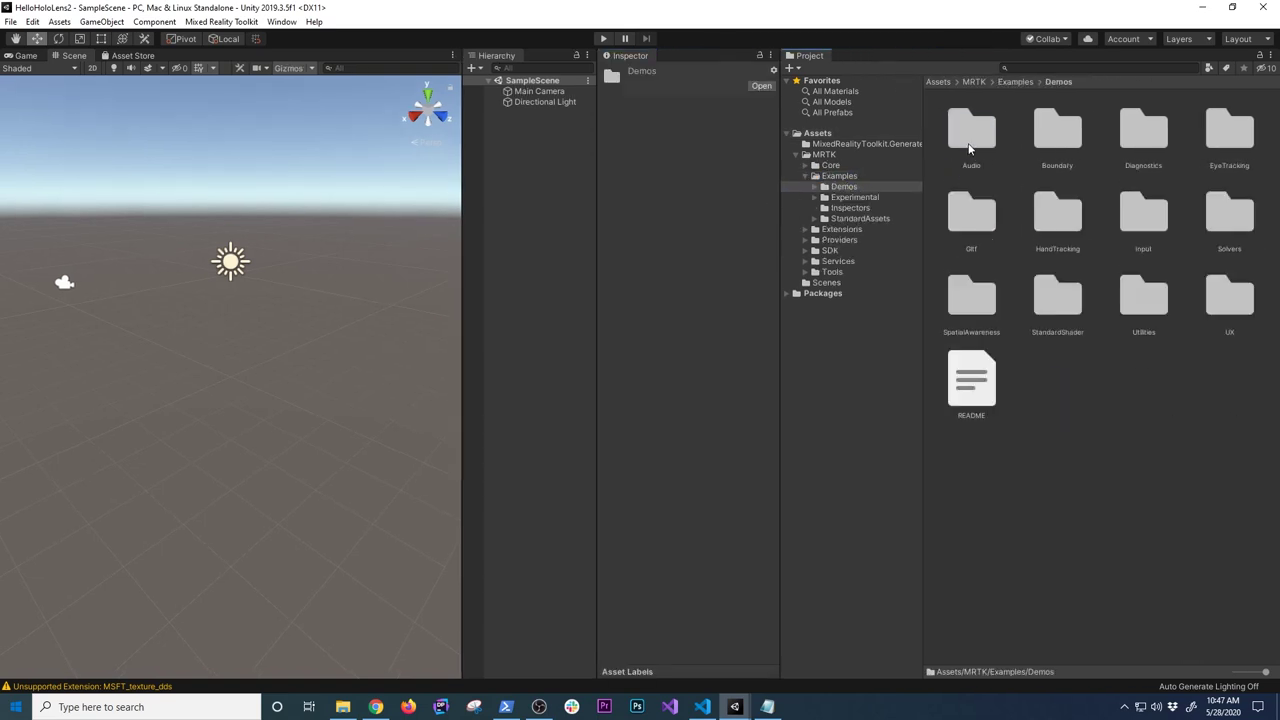
left_click(820, 187)
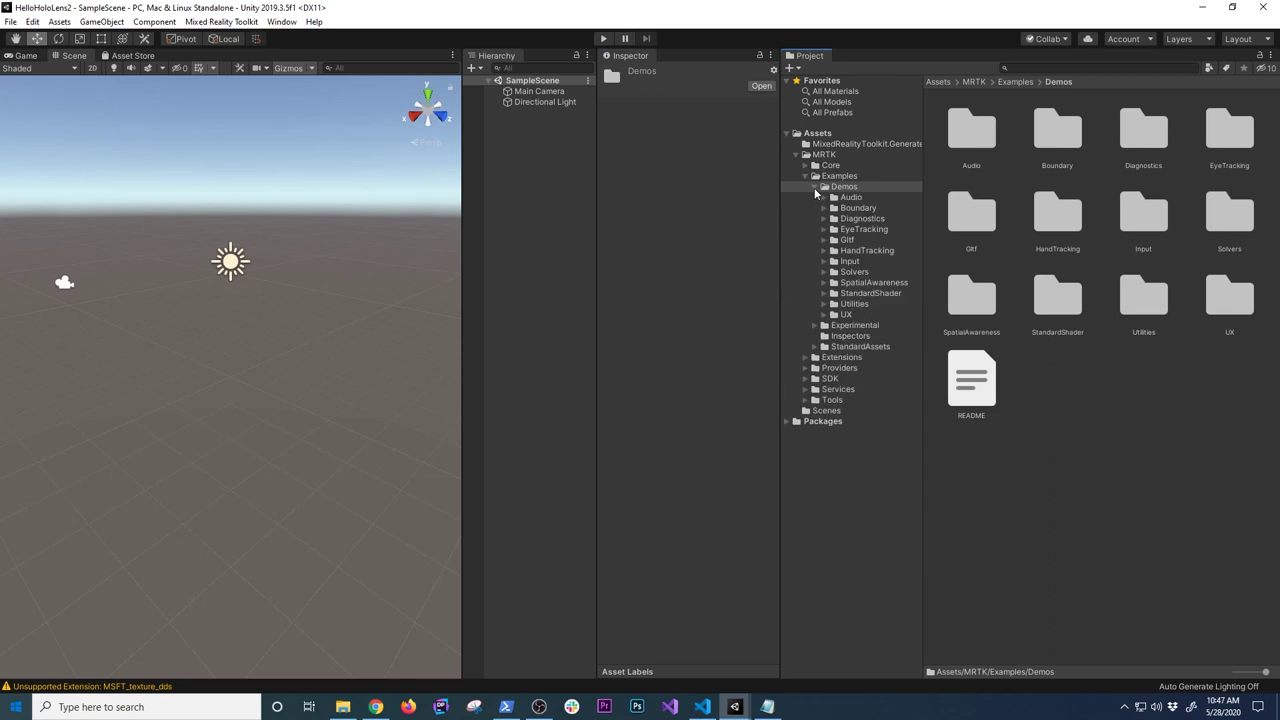
left_click(866, 251)
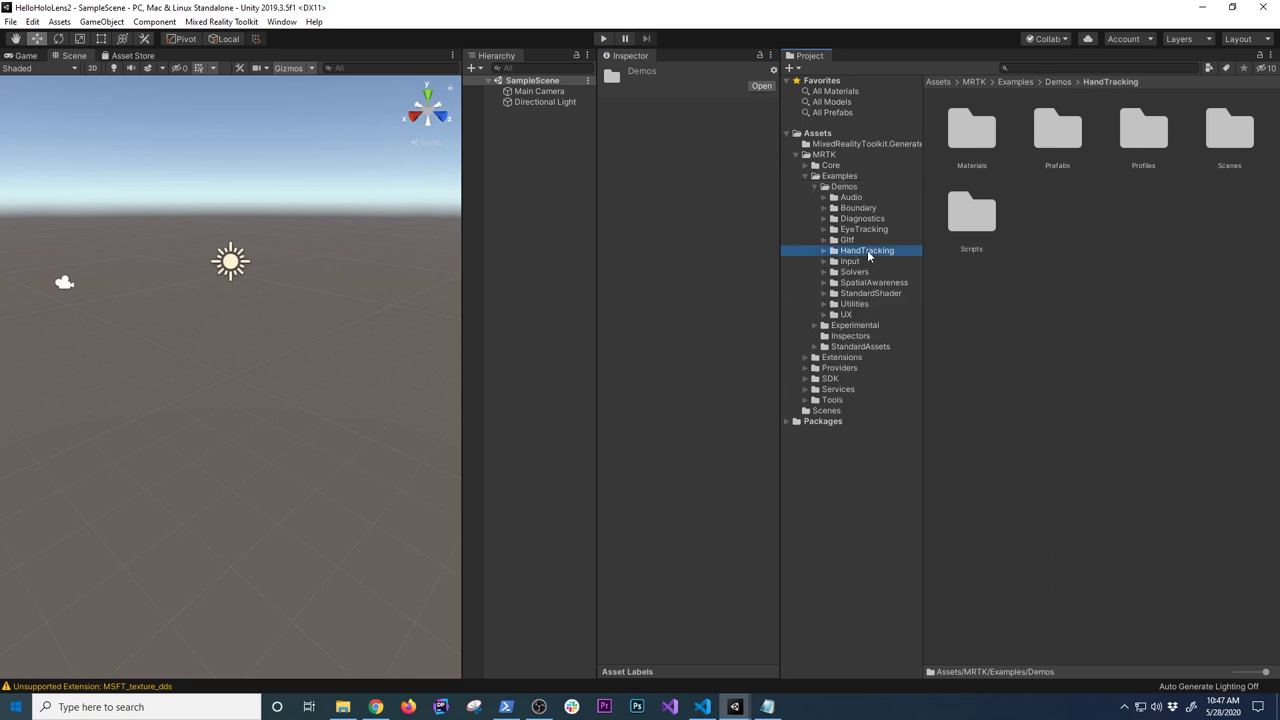
double_click(1229, 130)
double_click(968, 130)
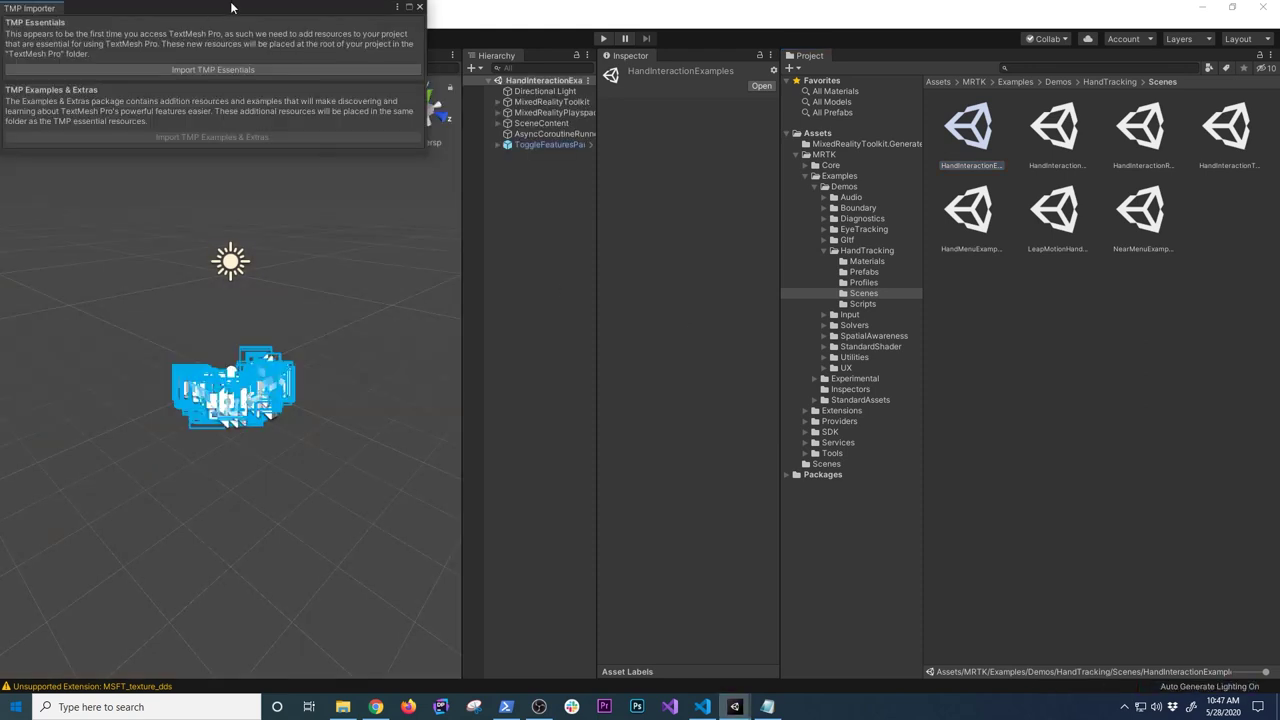
Import the TMP Essentials resources for TextMesh Pro and close the importer
left_click_drag(308, 10, 468, 192)
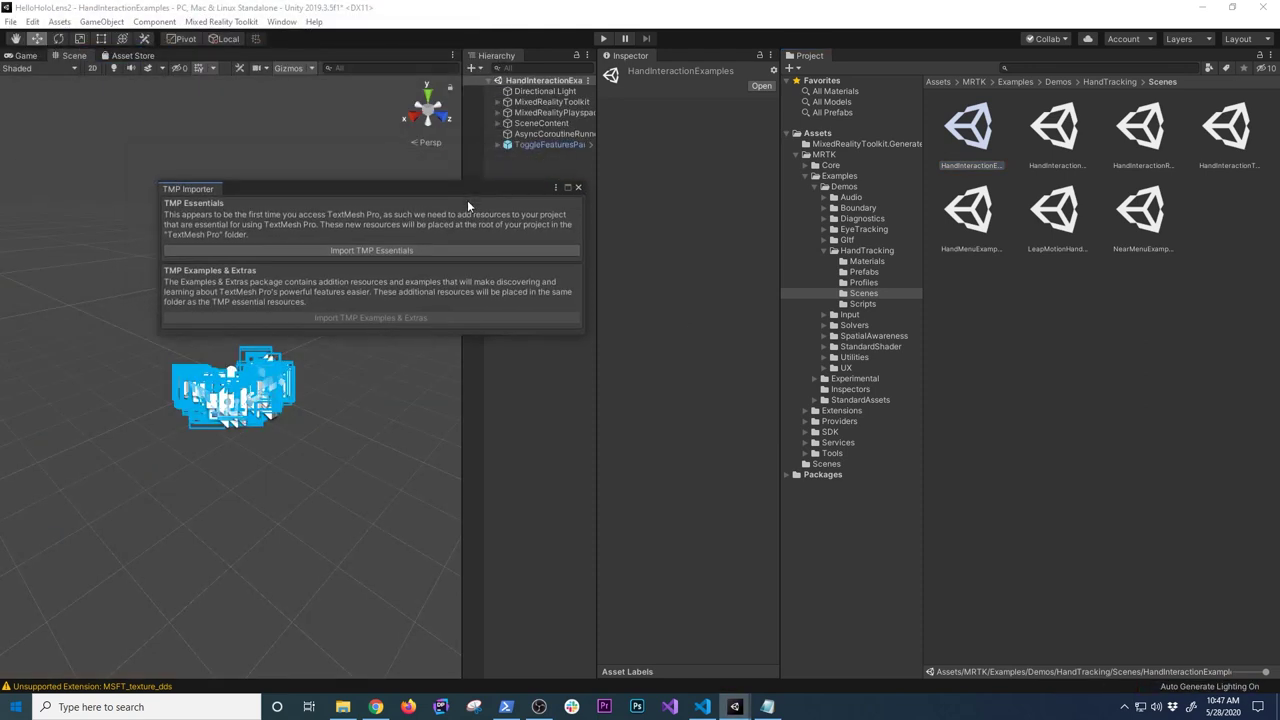
left_click(361, 250)
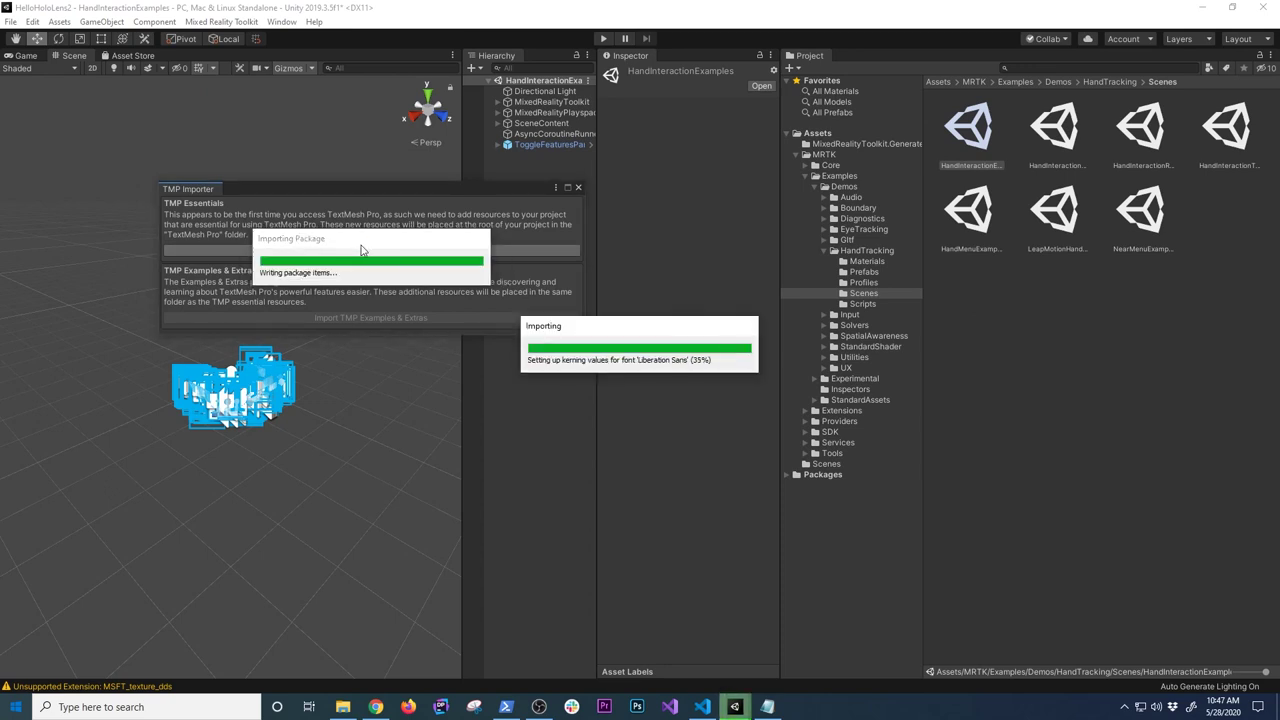
left_click(578, 187)
Widen the Scene view and reduce the size of its 3D gizmo icons
left_click_drag(463, 278, 657, 220)
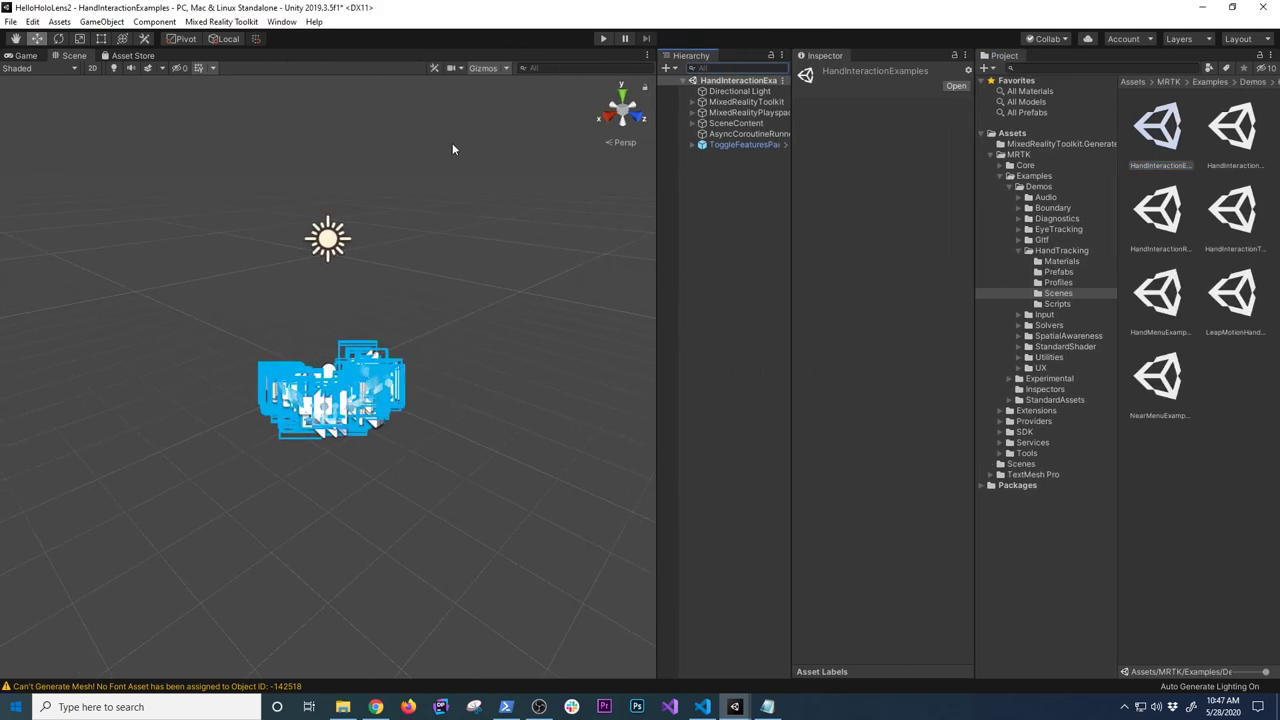
left_click(506, 68)
left_click_drag(585, 85, 577, 85)
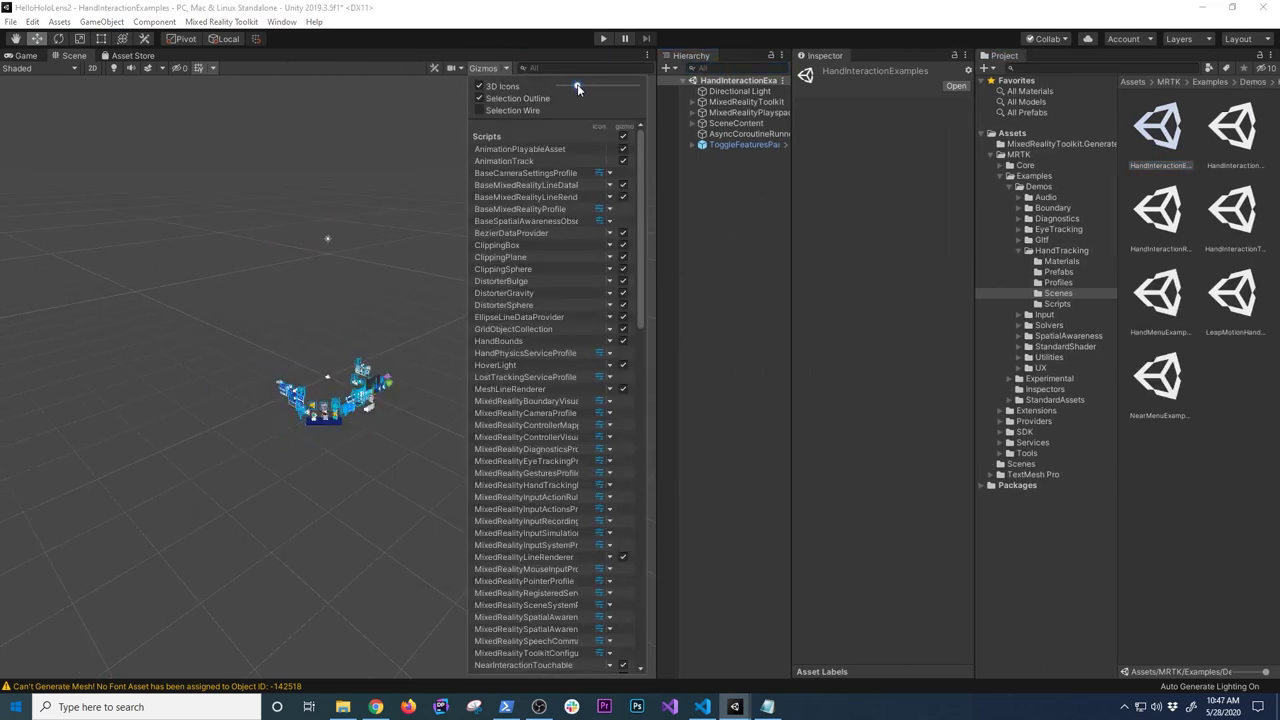
Shrink the 3D gizmo icons further so the hand interaction objects can be viewed without large icons covering them
left_click_drag(400, 455, 511, 440, "alt")
scroll(437, 429, "up", 8)
middle_click_drag(441, 402, 330, 410)
left_click_drag(330, 410, 595, 425, "alt")
middle_click_drag(288, 452, 419, 466)
scroll(419, 466, "up", 3)
scroll(419, 466, "up", 3)
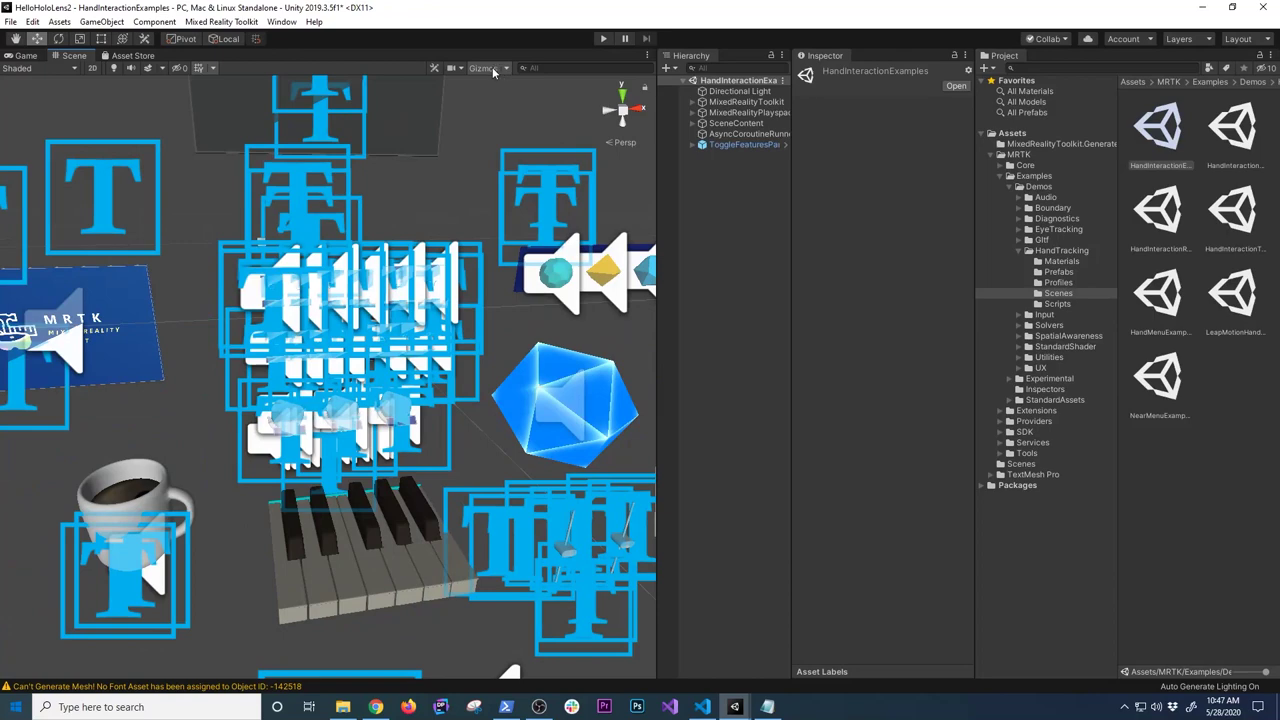
left_click(492, 67)
left_click(506, 67)
left_click(485, 67)
left_click(508, 67)
left_click_drag(577, 86, 559, 89)
left_click(440, 172)
left_click(440, 172)
left_click_drag(440, 172, 330, 225, "alt")
scroll(330, 300, "down", 8)
left_click_drag(330, 300, 391, 414, "alt")
left_click_drag(323, 440, 453, 482, "alt")
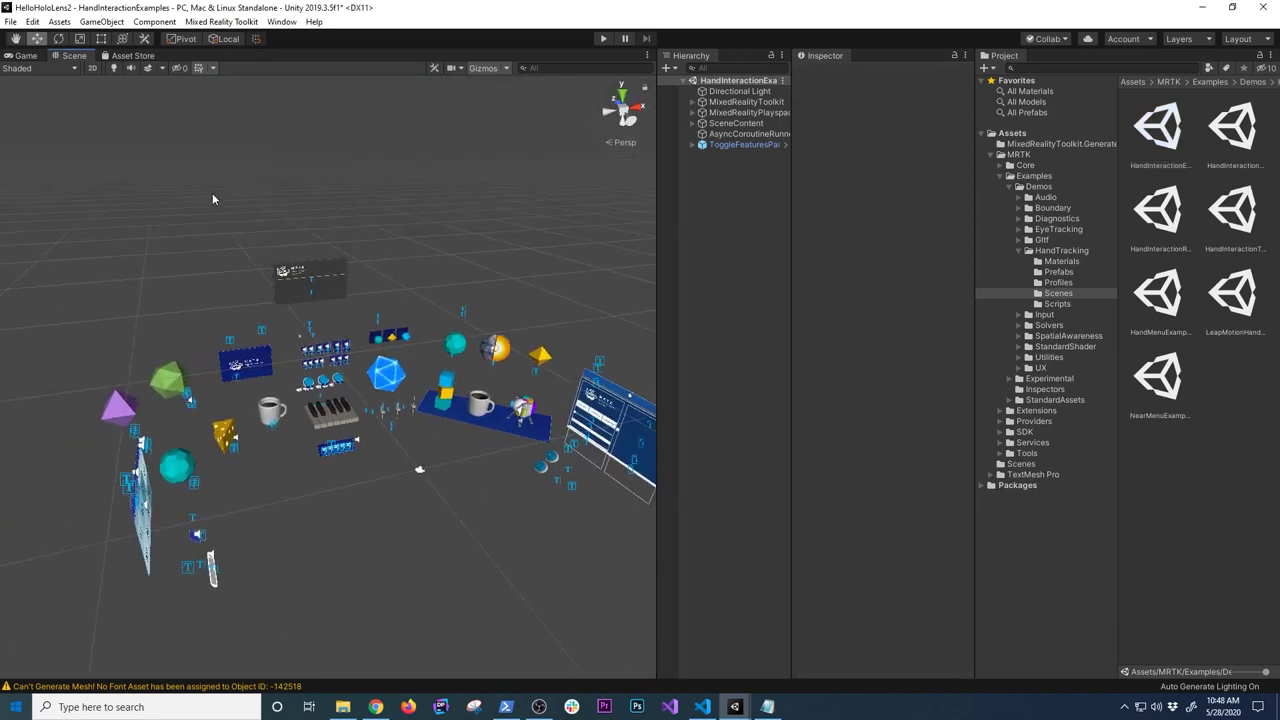
Add the open HandInteractionExamples scene to the build and select Universal Windows Platform in the build settings
left_click(10, 21)
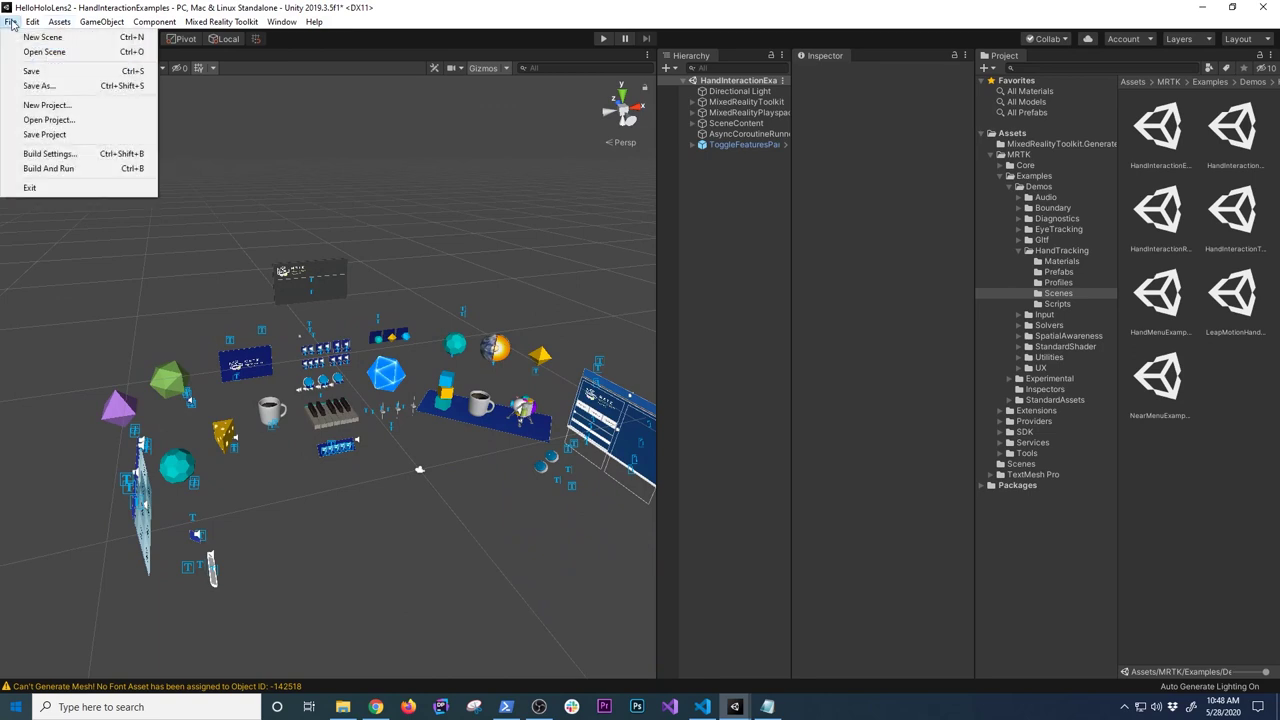
left_click(49, 154)
left_click(722, 312)
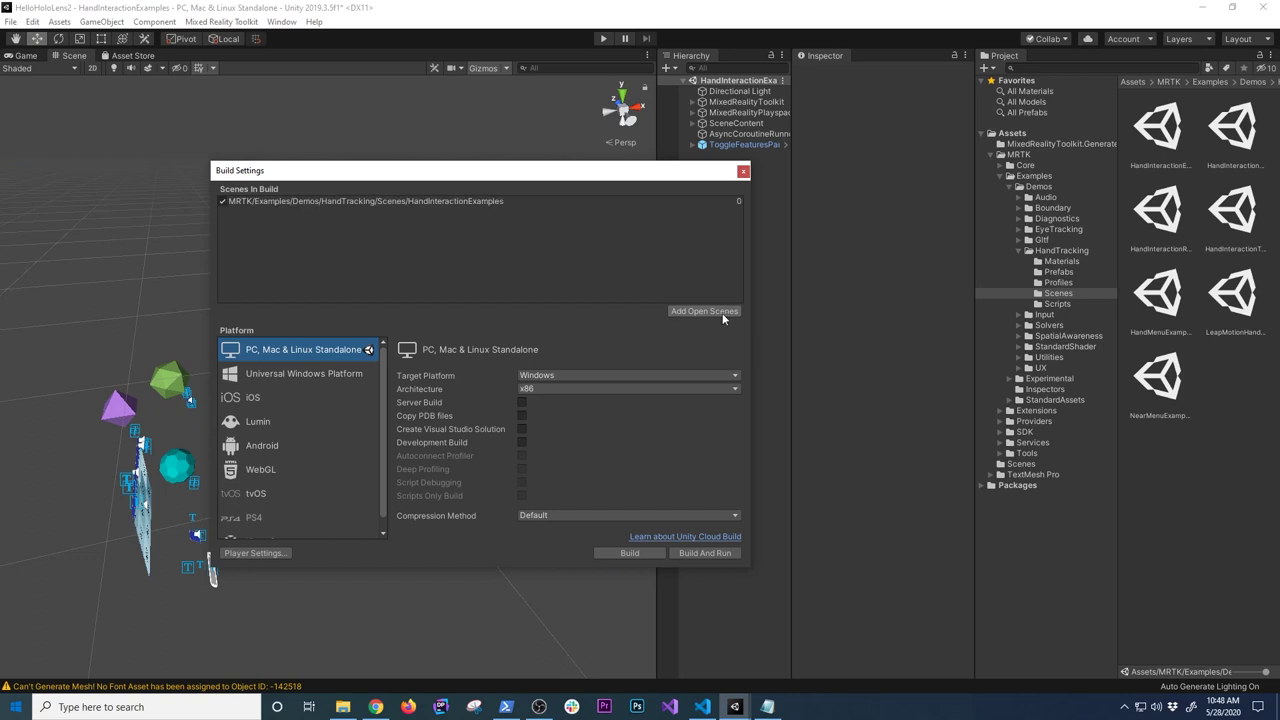
left_click(320, 374)
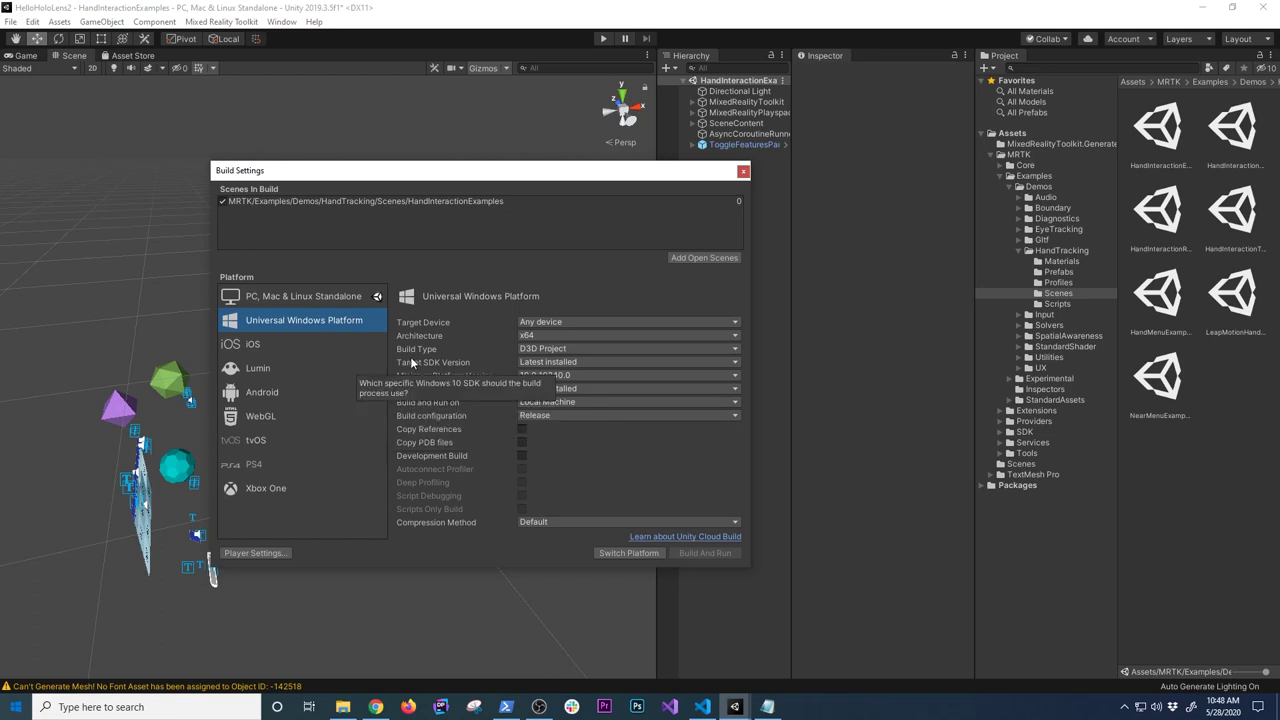
Examine the Universal Windows Platform options for target device, architecture, minimum platform version and Build and Run on without changing them
left_click(540, 322)
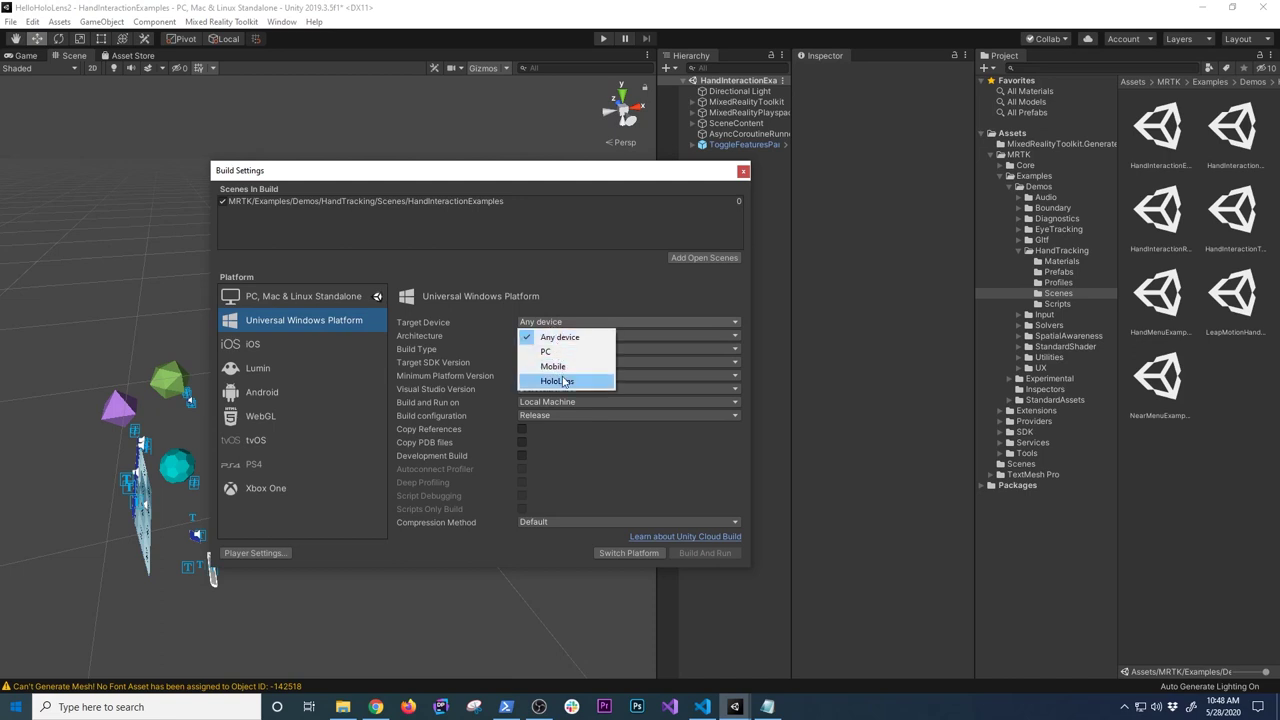
left_click(580, 290)
left_click(558, 336)
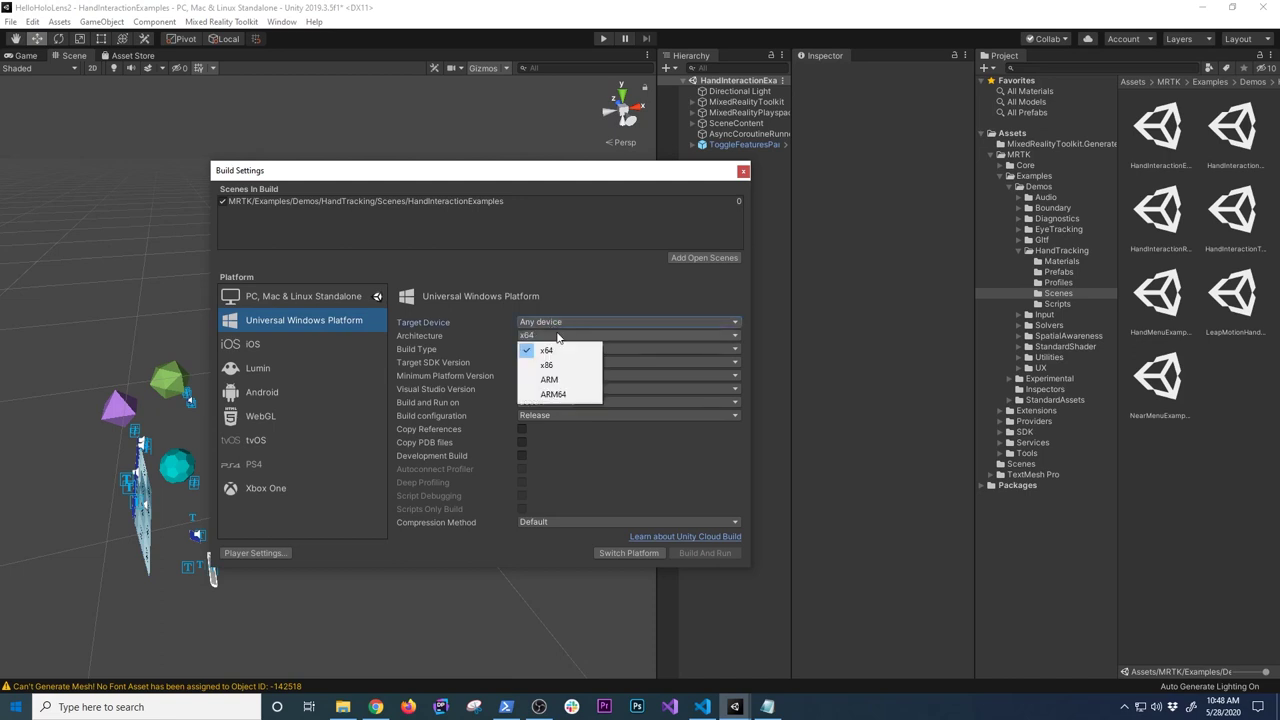
left_click(555, 334)
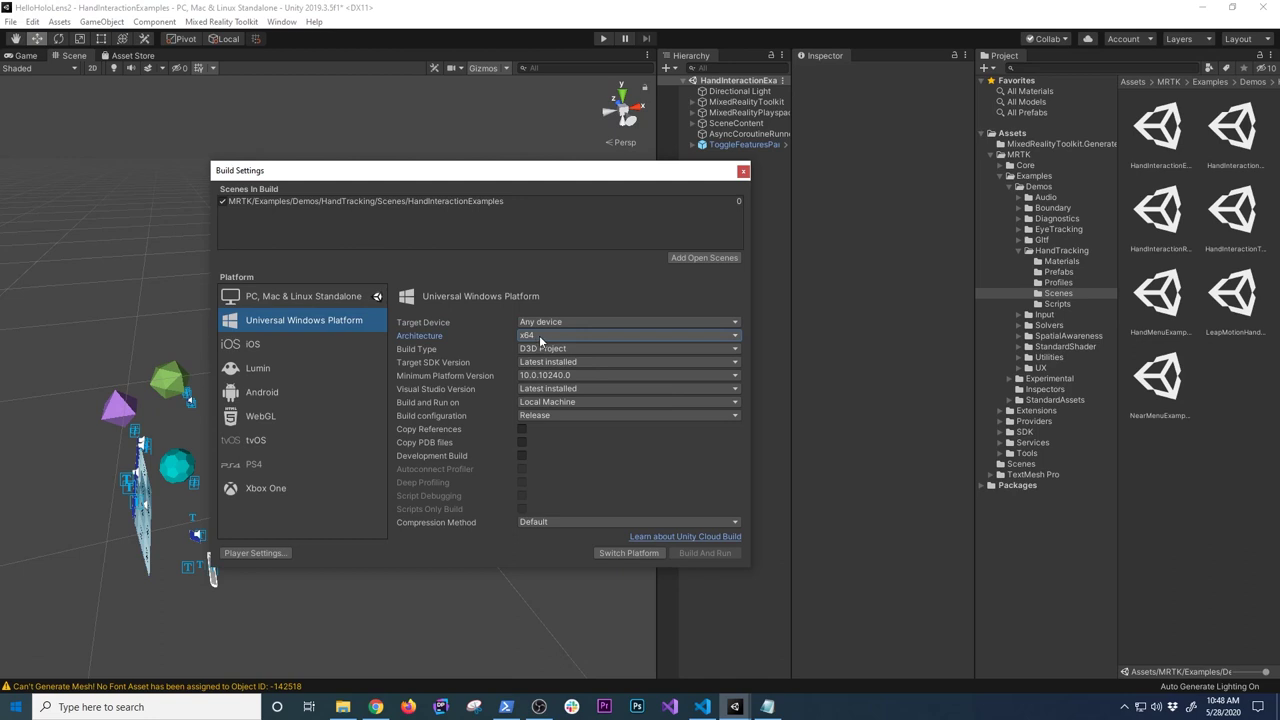
left_click(541, 338)
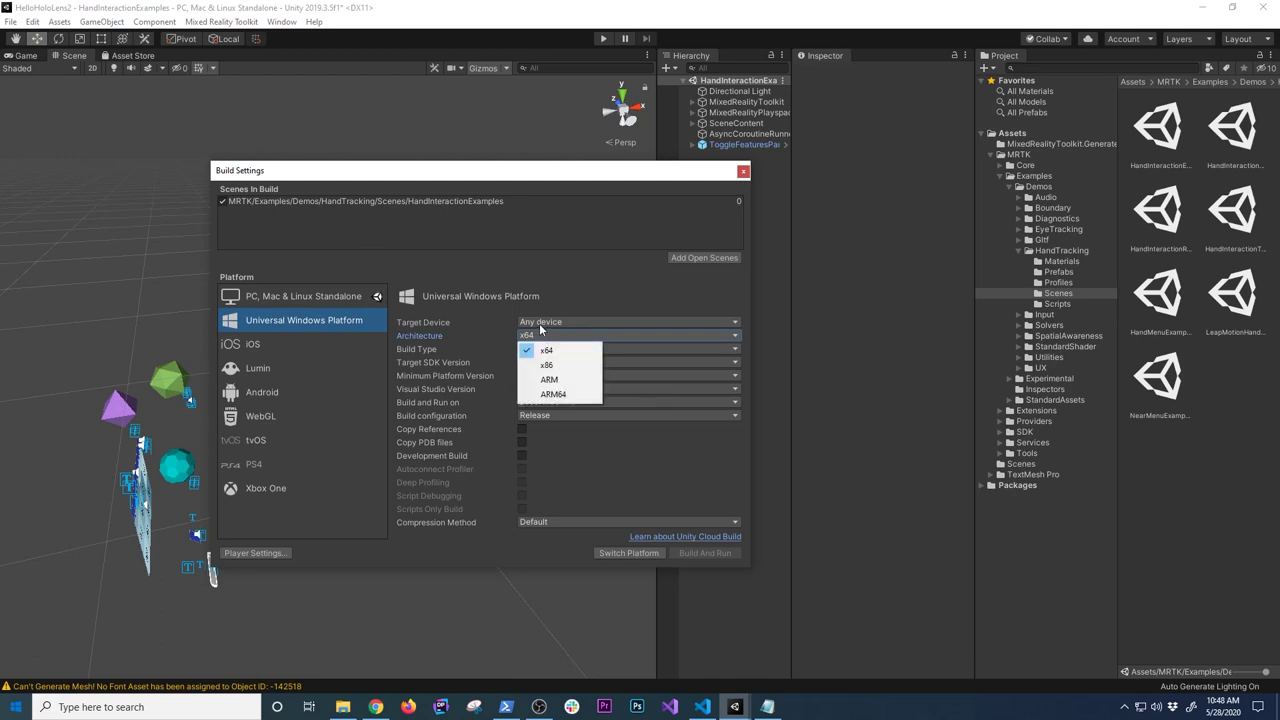
left_click(546, 352)
left_click(548, 335)
left_click(548, 276)
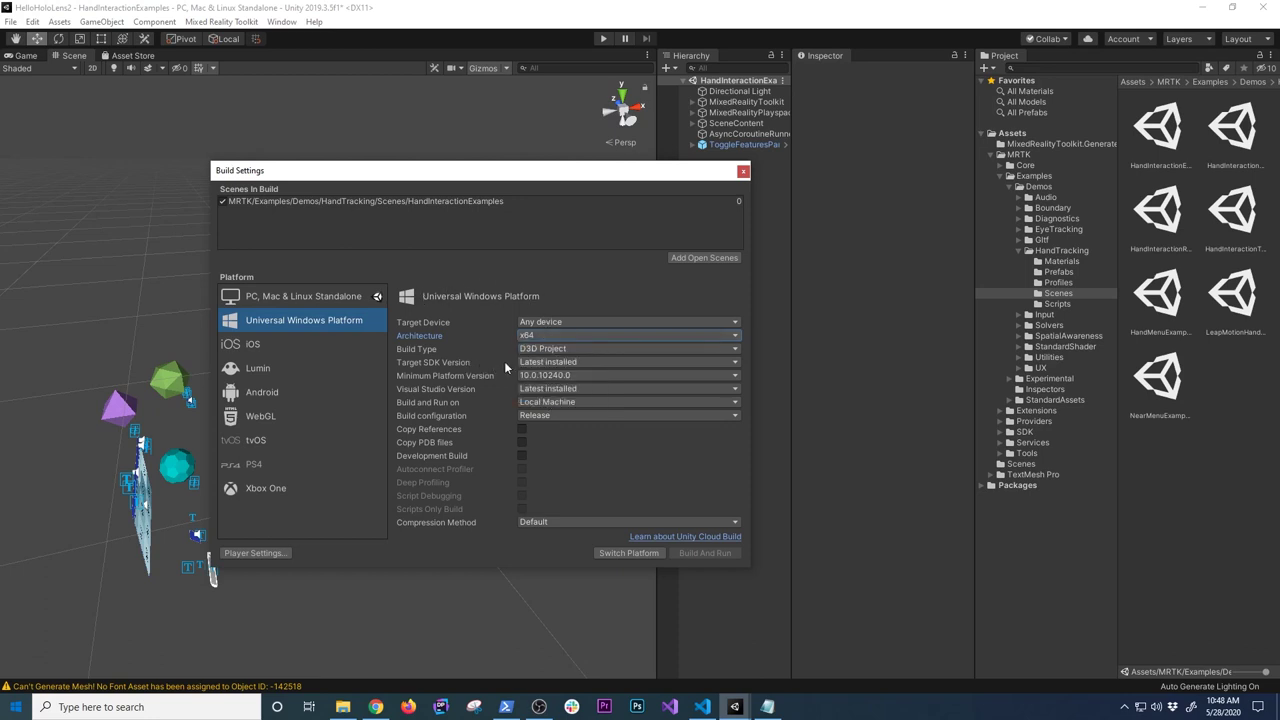
left_click(535, 378)
left_click(525, 377)
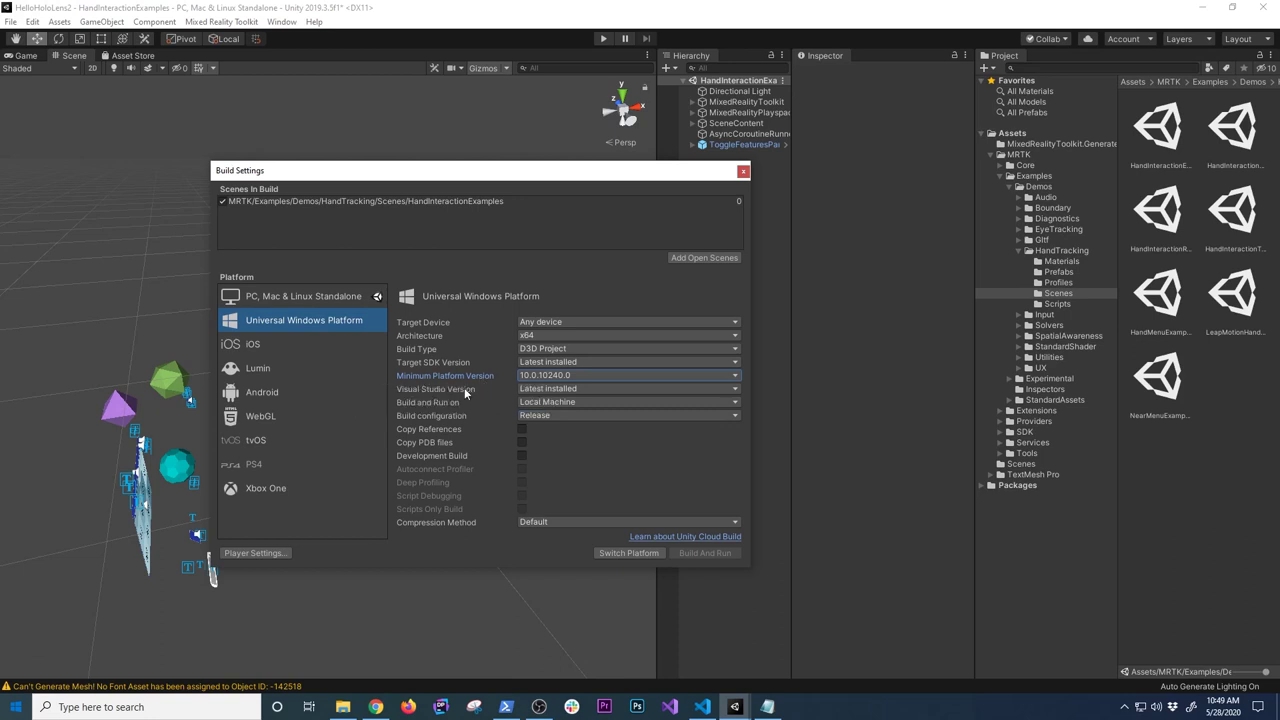
left_click(588, 401)
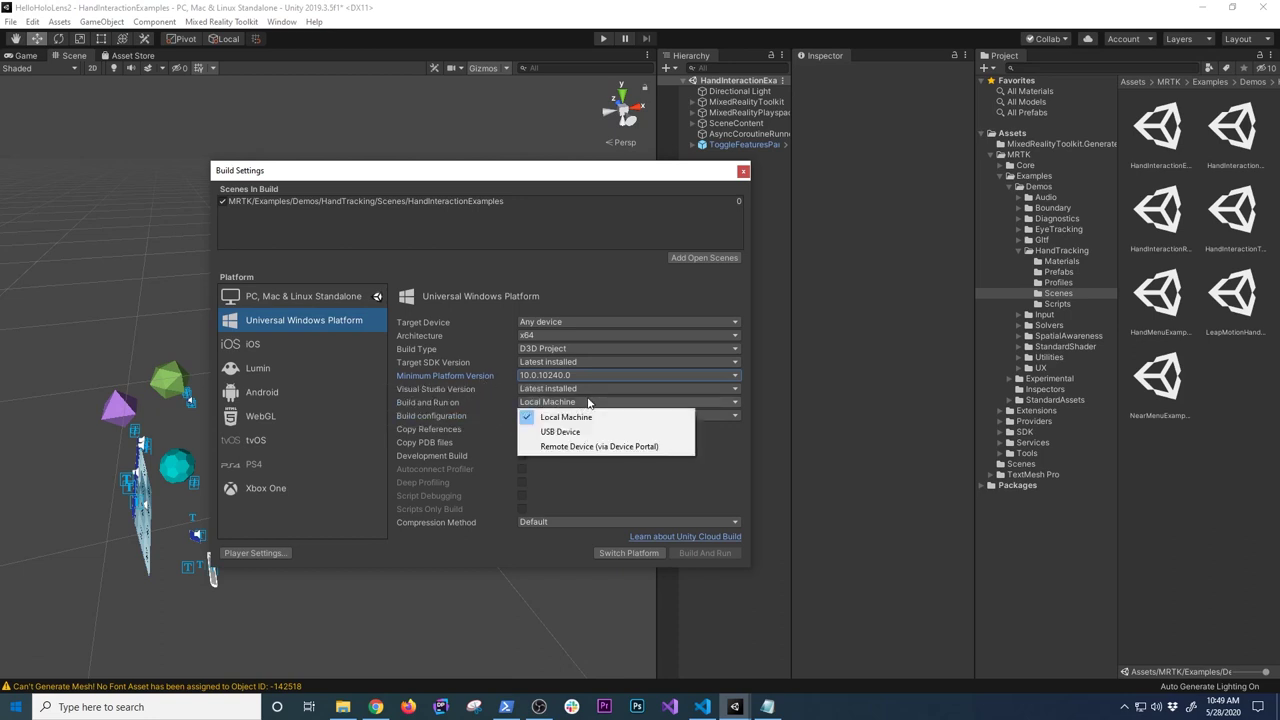
left_click(521, 405)
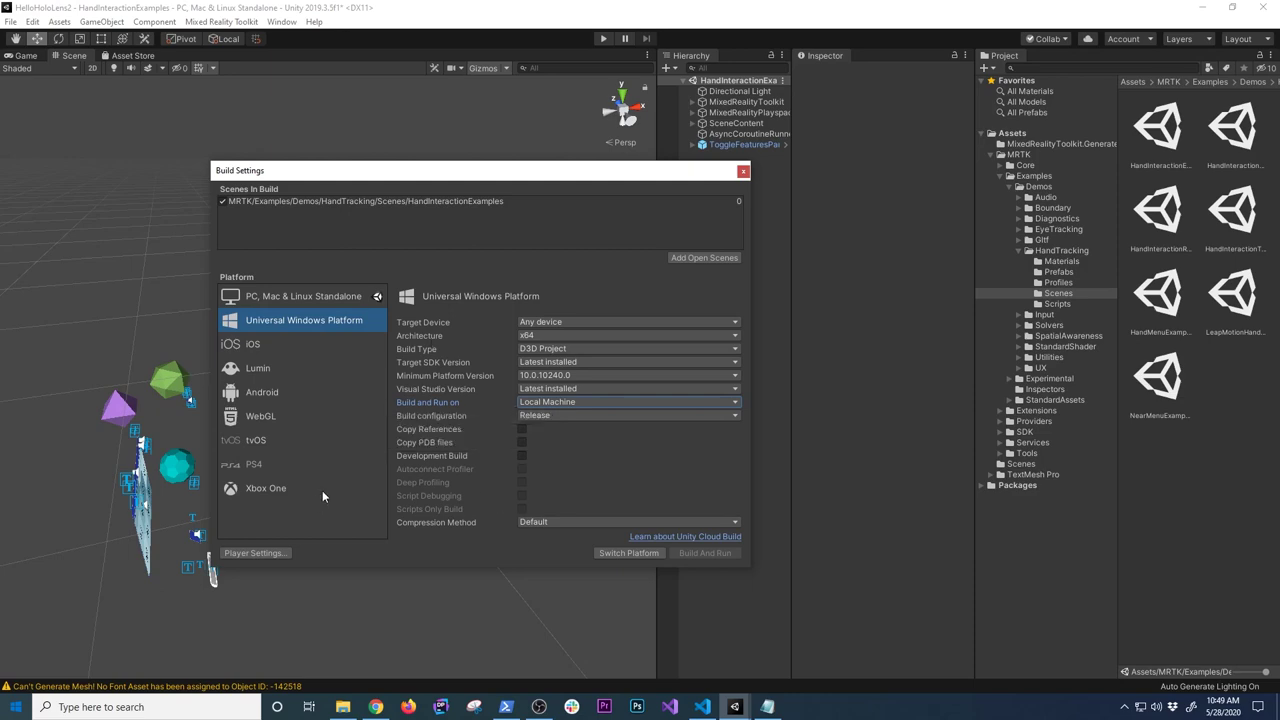
Enable Virtual Reality Supported in the Universal Windows Platform player's XR settings and add the Windows Mixed Reality SDK
left_click(262, 553)
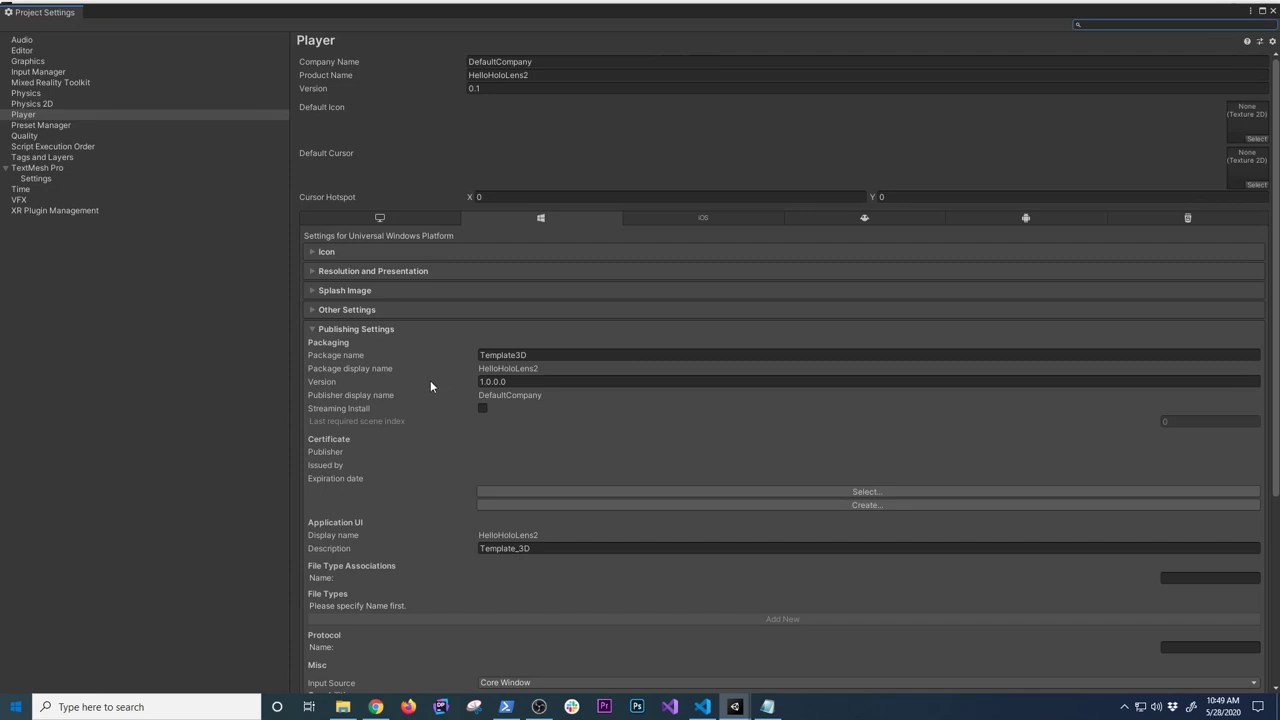
scroll(432, 381, "down", 5)
scroll(460, 430, "down", 3)
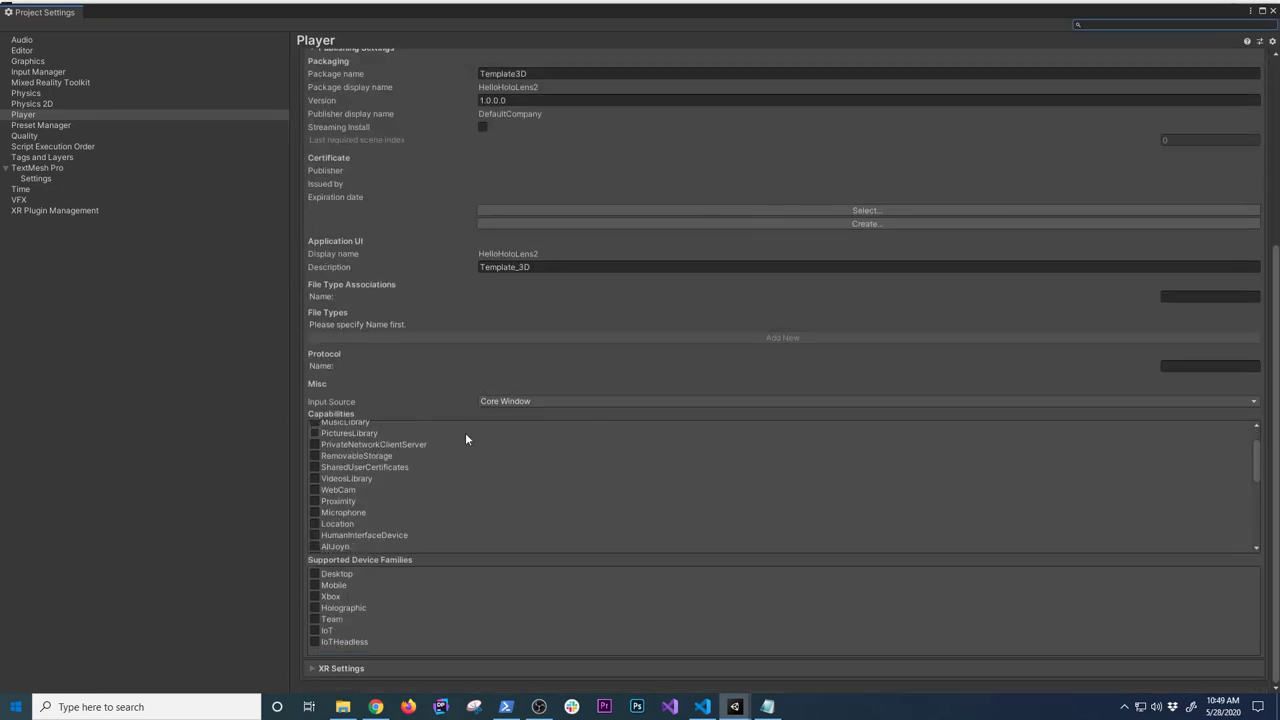
left_click(340, 668)
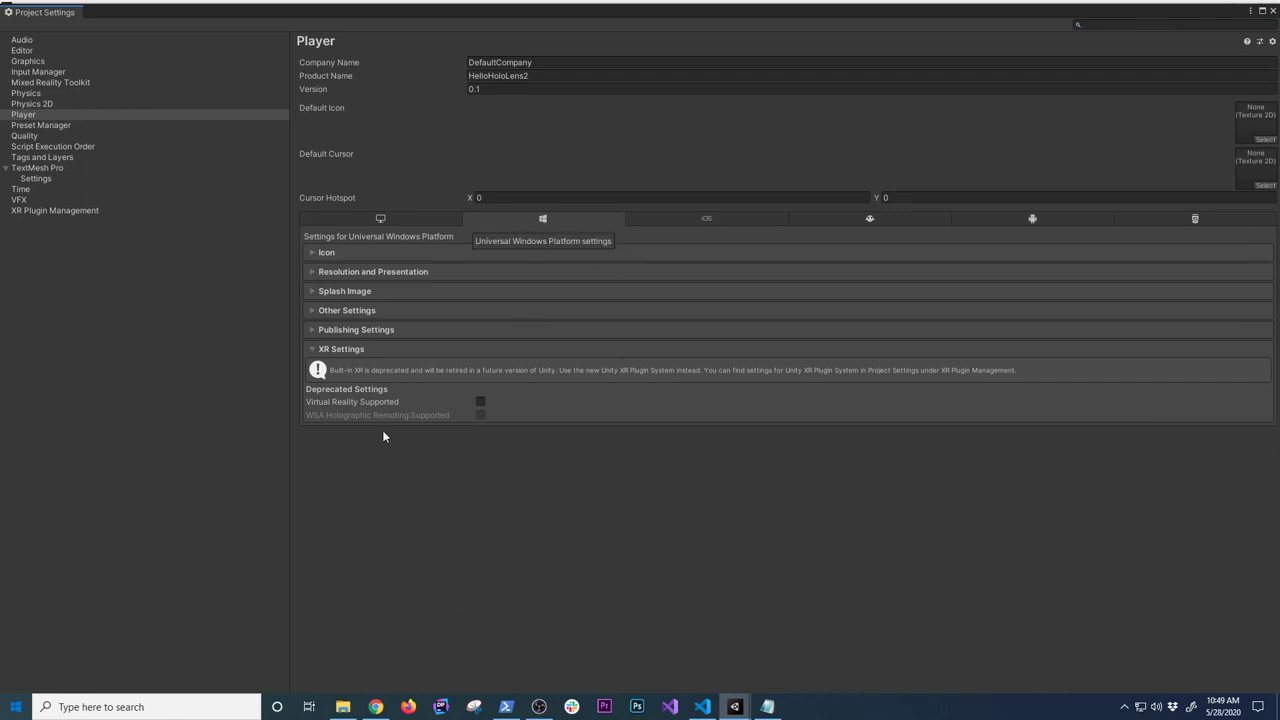
left_click(481, 401)
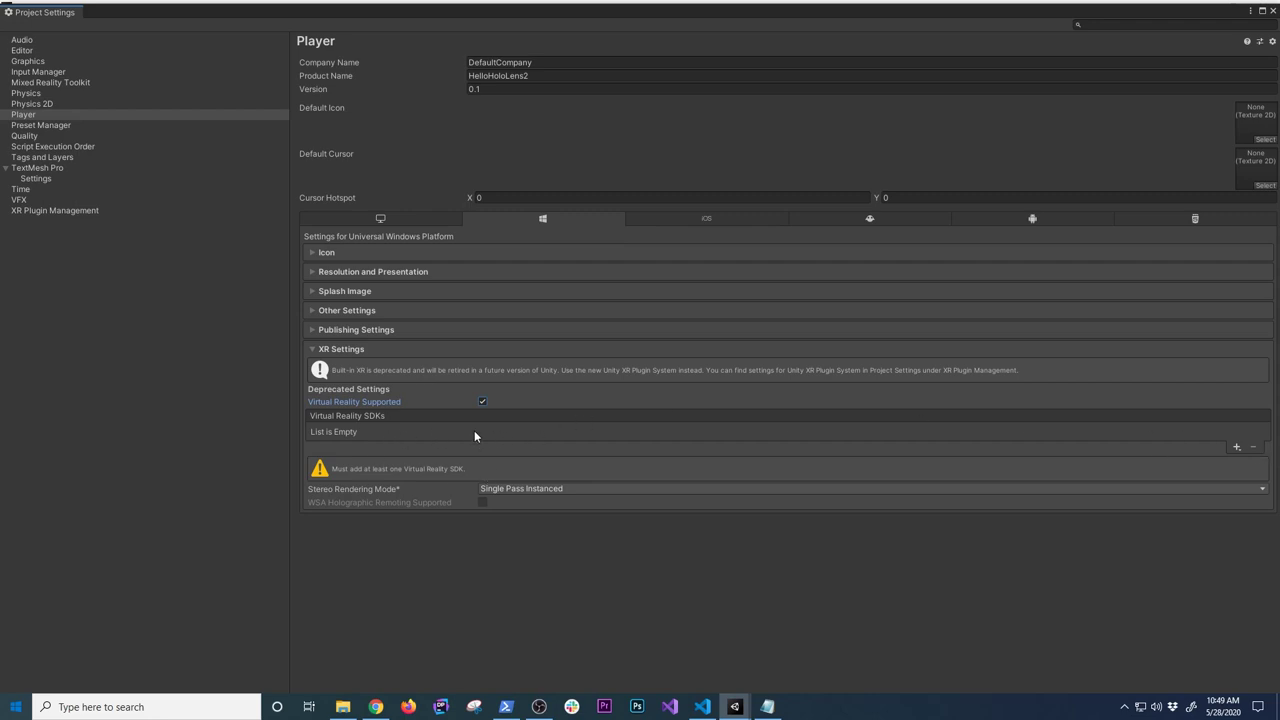
left_click(1237, 447)
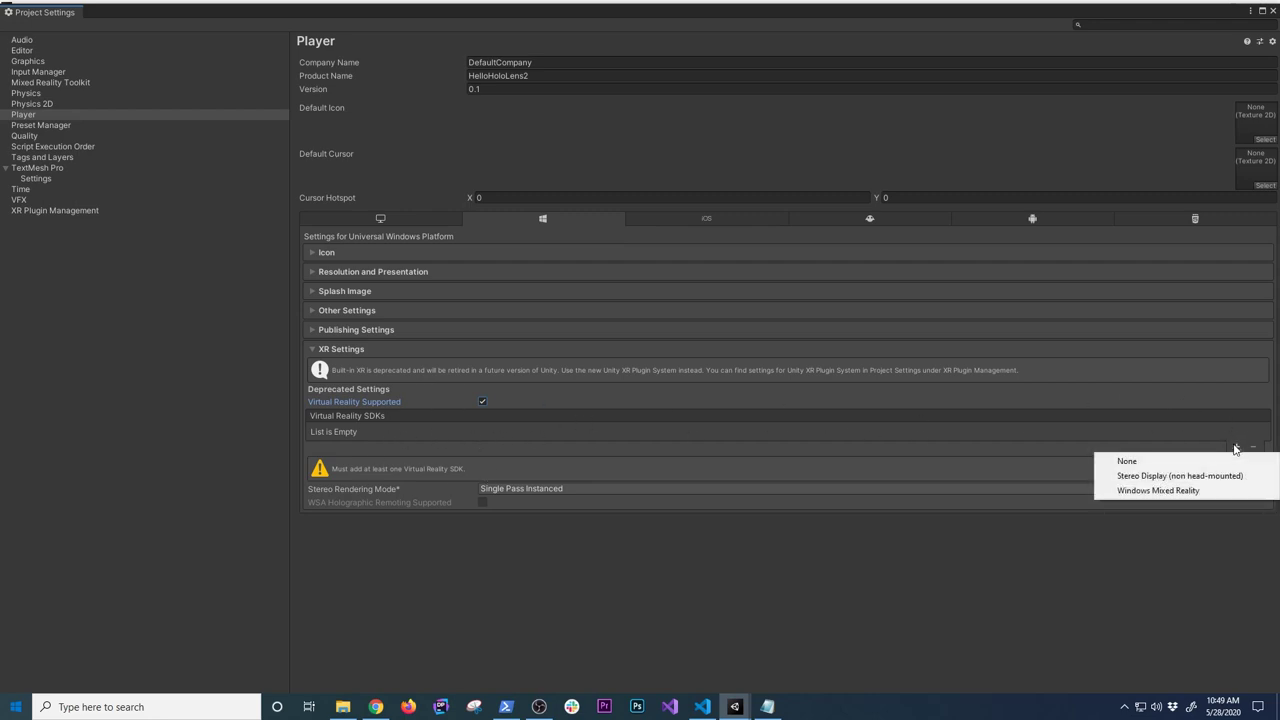
left_click(1182, 490)
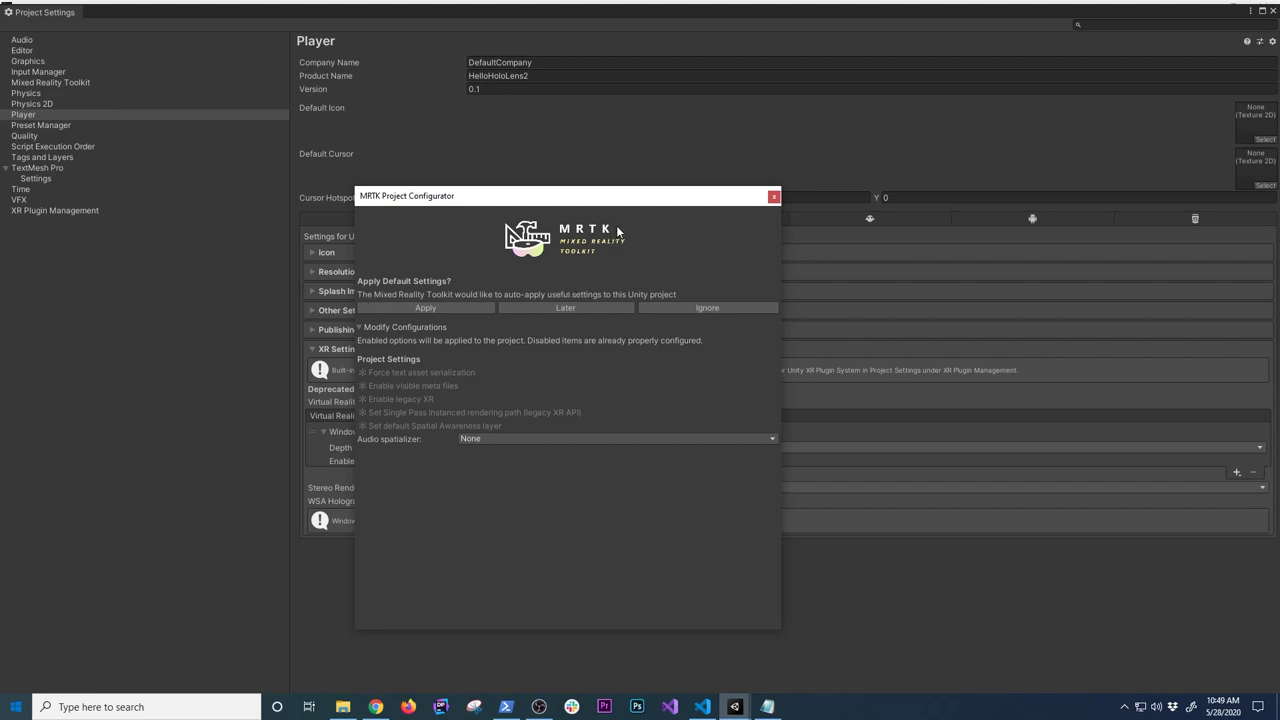
Move the MRTK Project Configurator down slightly and apply its default settings to the project
left_click_drag(643, 204, 643, 233)
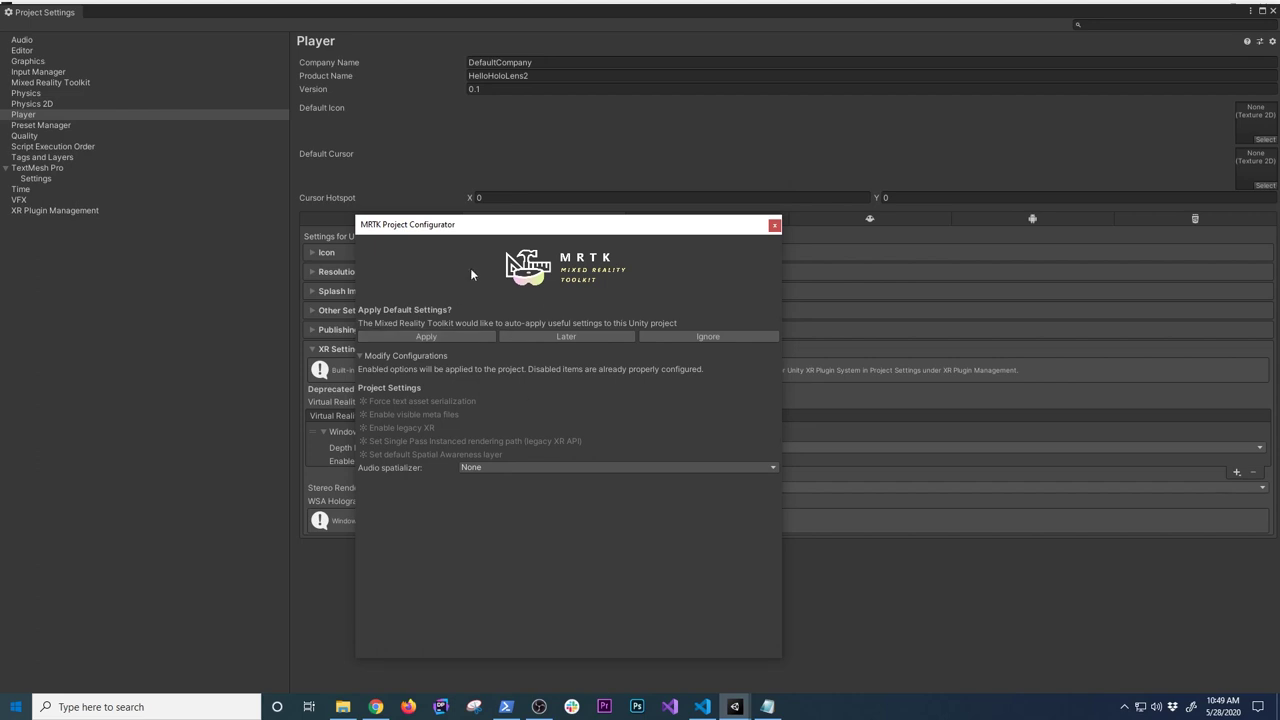
left_click(428, 336)
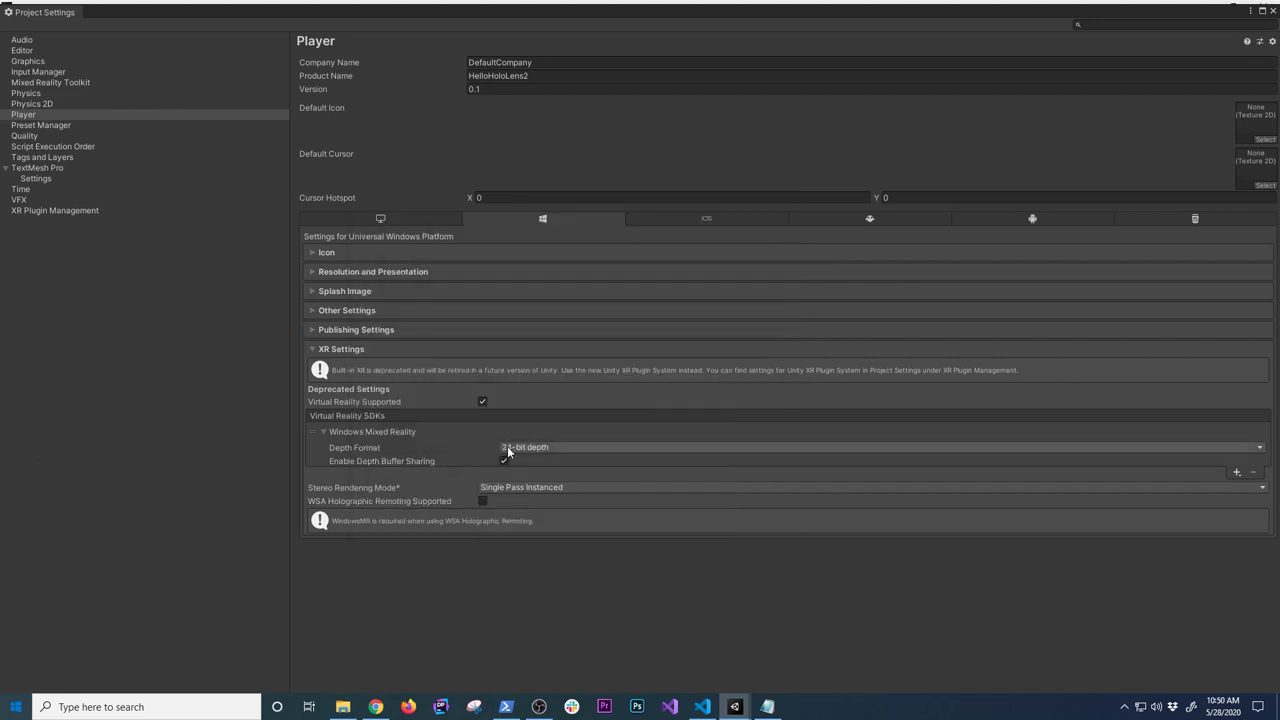
Set the Windows Mixed Reality SDK's depth format to 16-bit depth in the XR settings
left_click(507, 447)
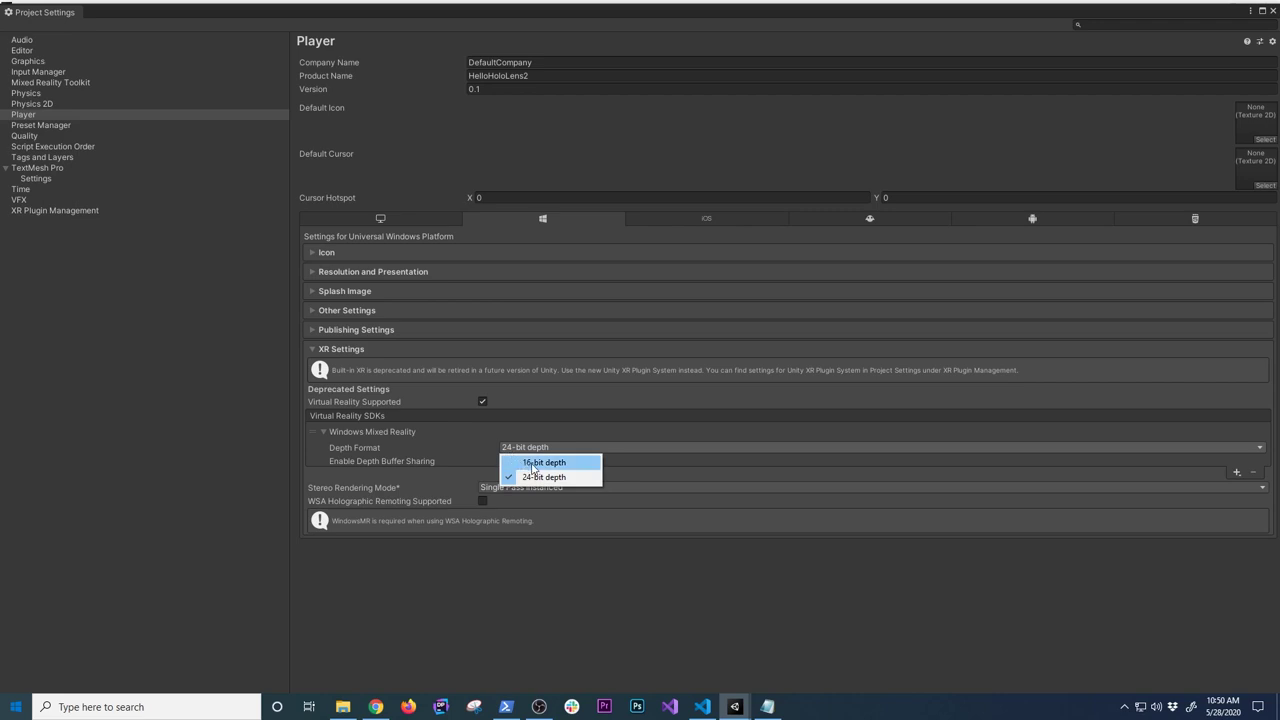
left_click(532, 463)
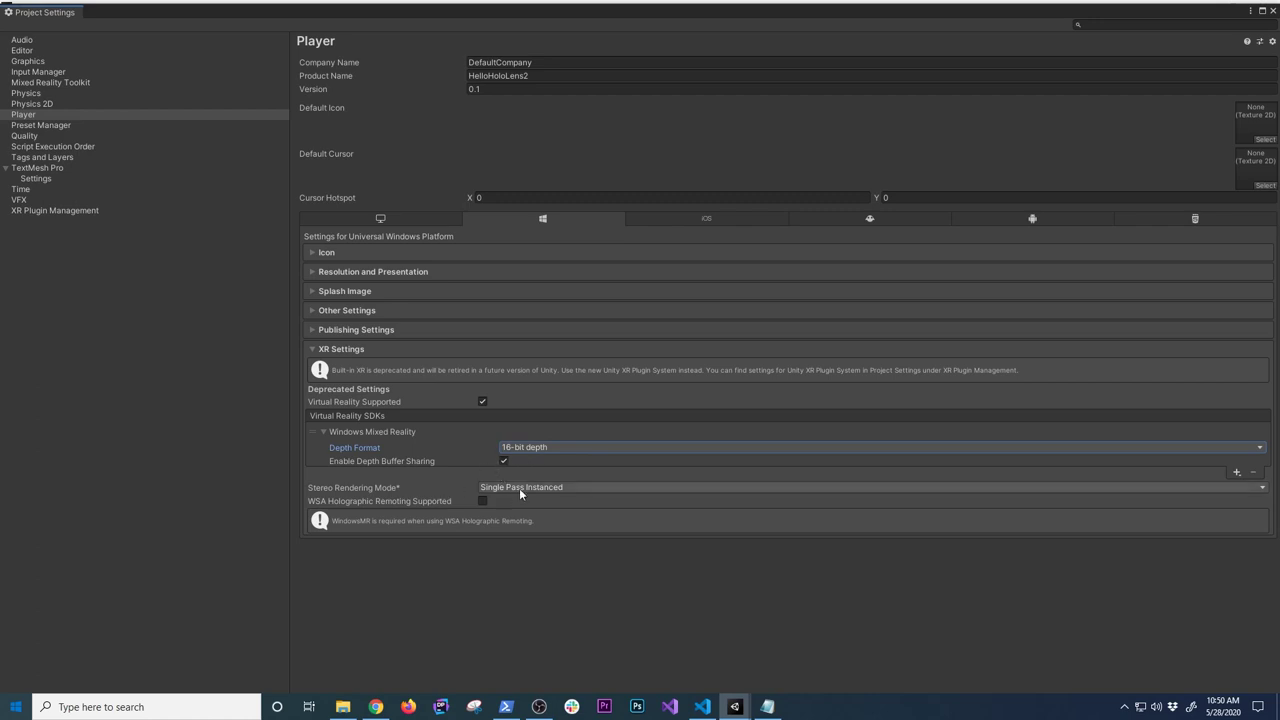
Check the Universal Windows Platform capabilities in the publishing settings and enable the Microphone capability
left_click(364, 332)
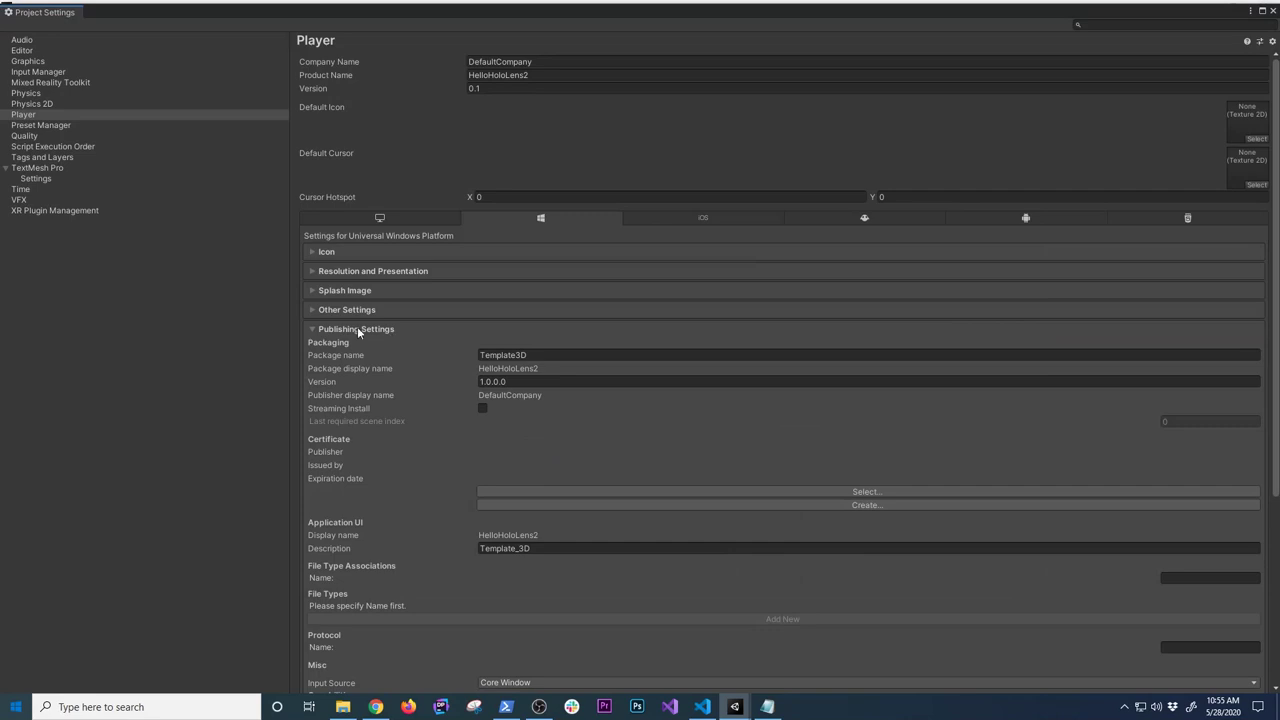
scroll(472, 401, "down", 7)
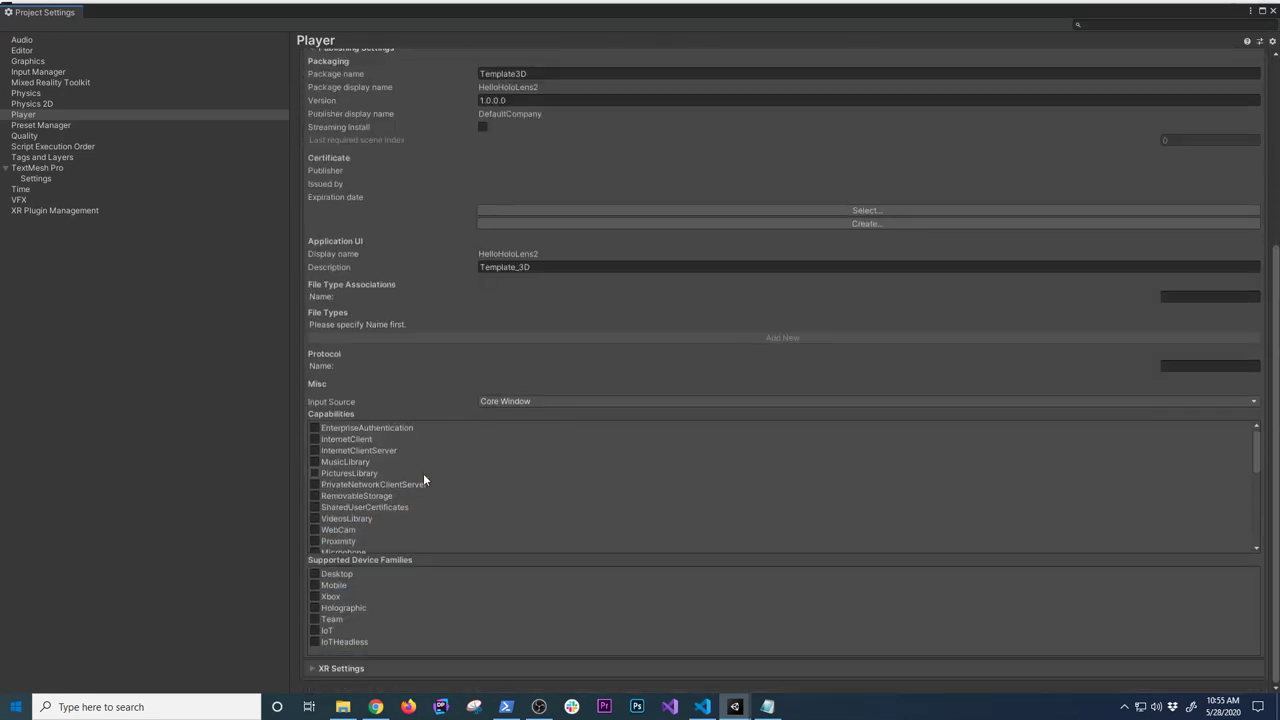
scroll(425, 479, "down", 3)
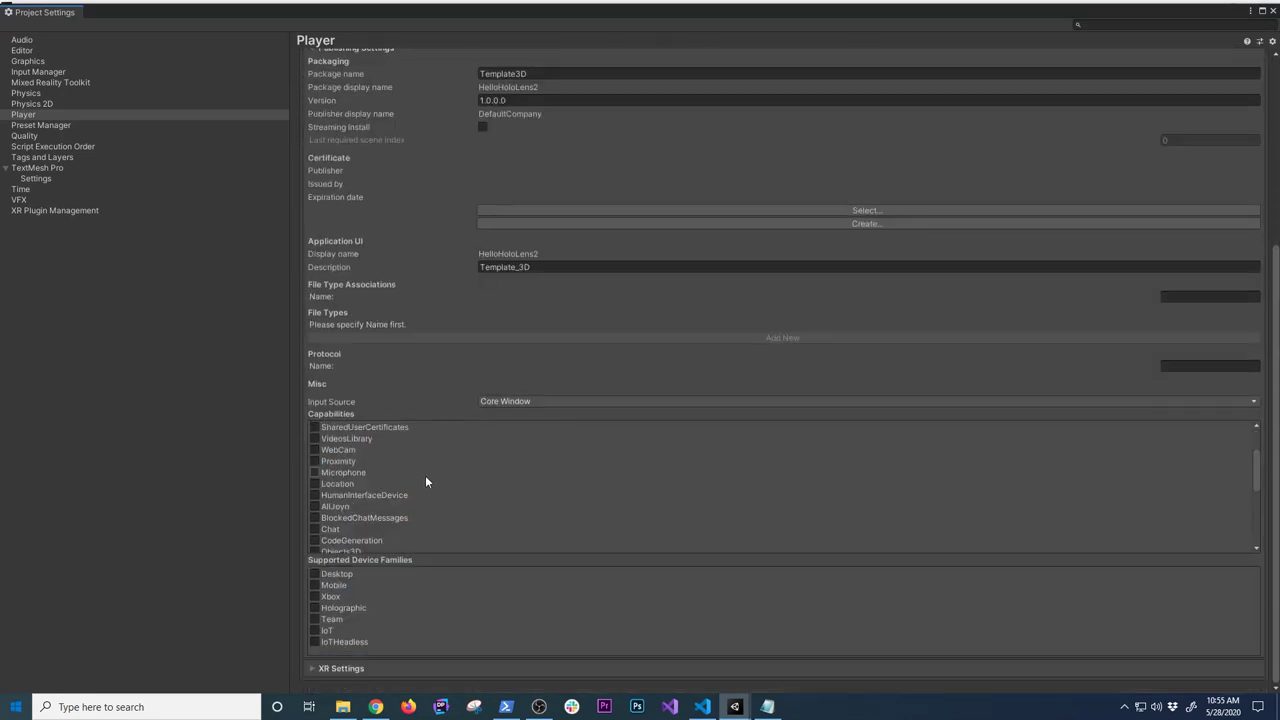
scroll(405, 460, "down", 4)
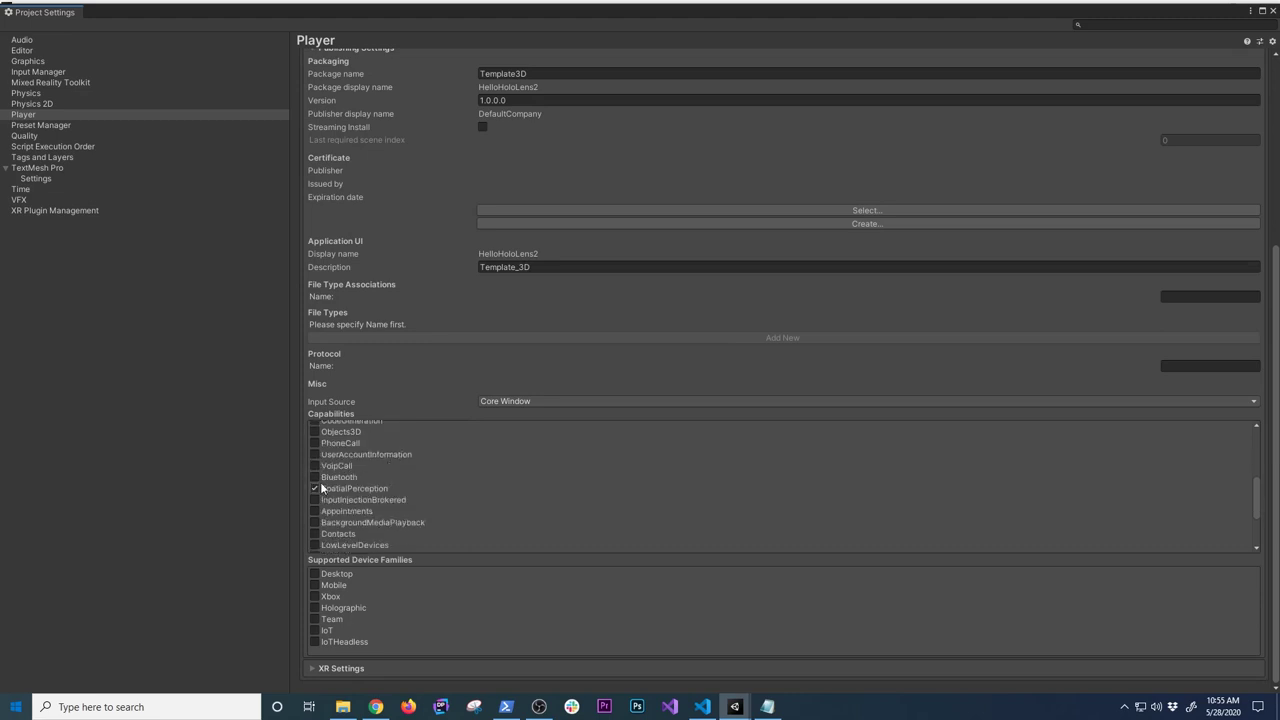
scroll(372, 483, "down", 3)
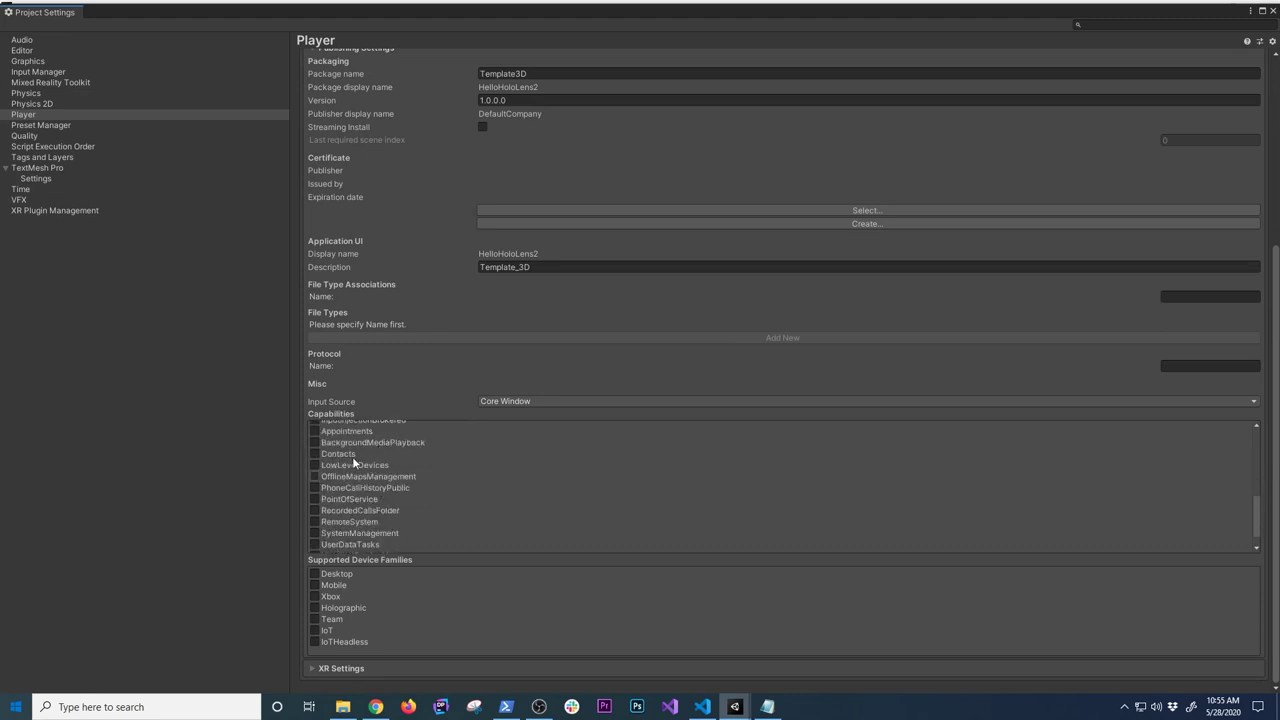
scroll(382, 457, "up", 4)
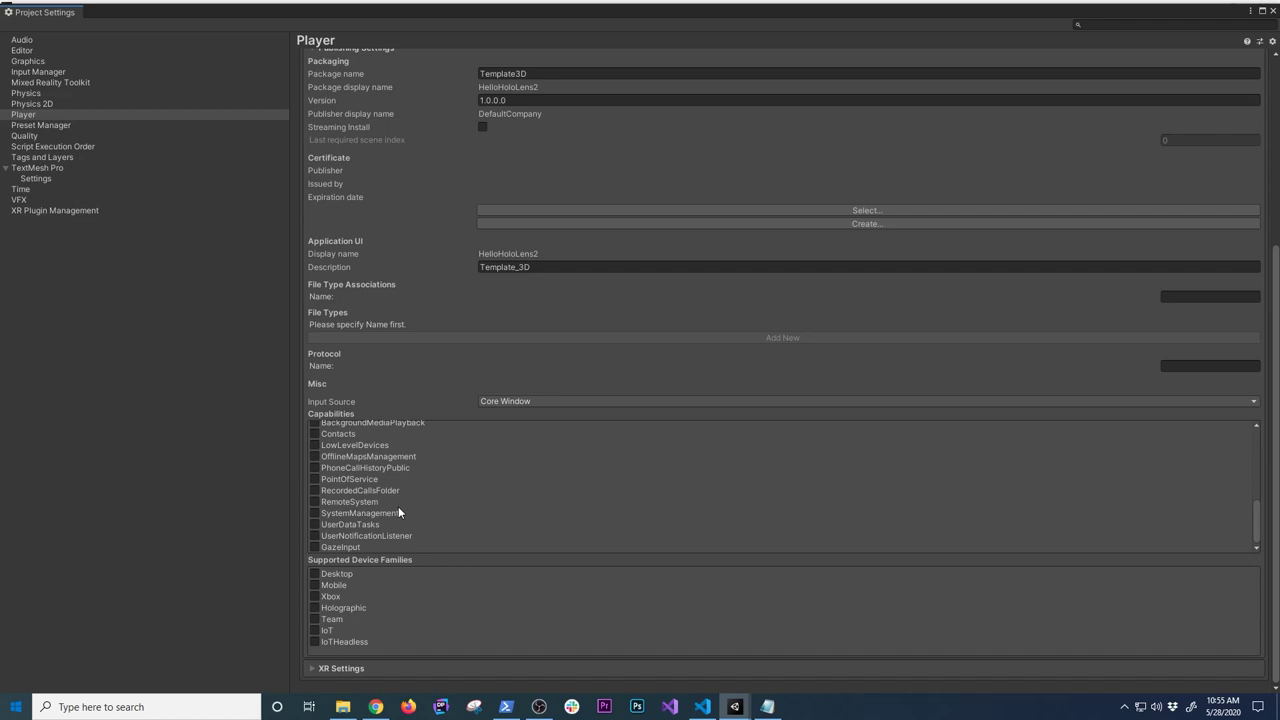
scroll(398, 506, "up", 2)
scroll(398, 506, "up", 1)
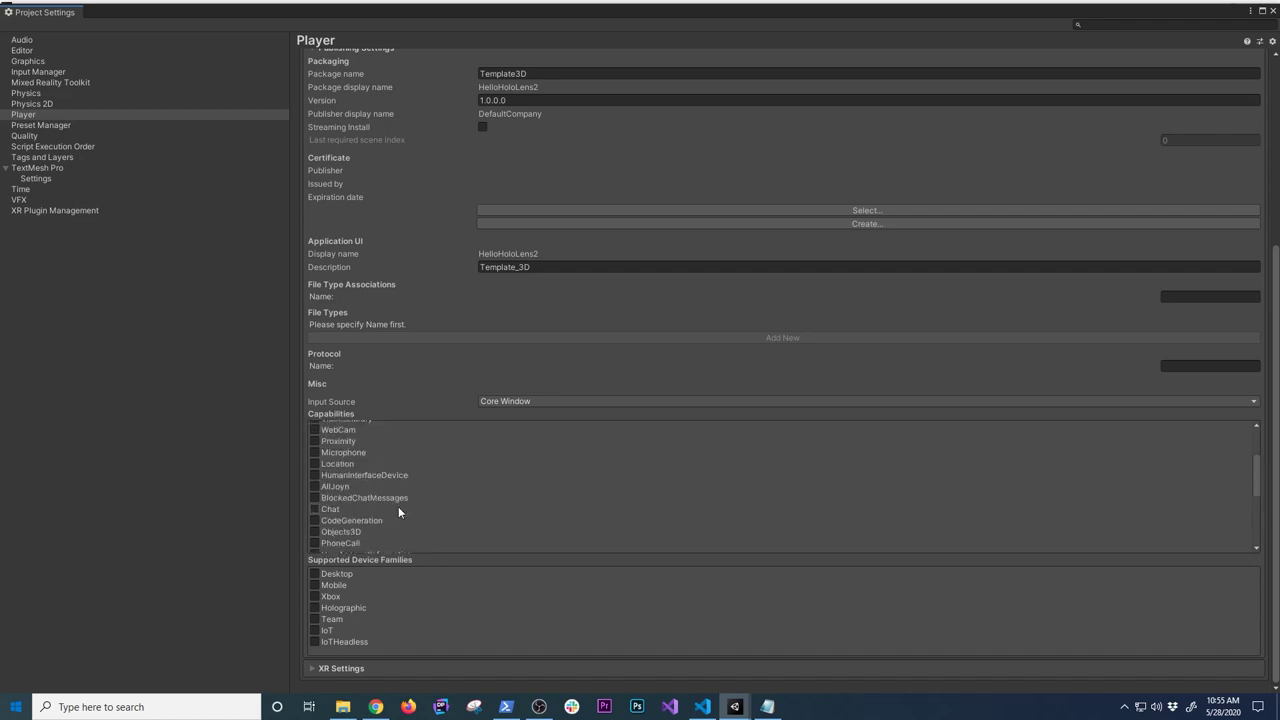
left_click(315, 452)
scroll(468, 253, "up", 4)
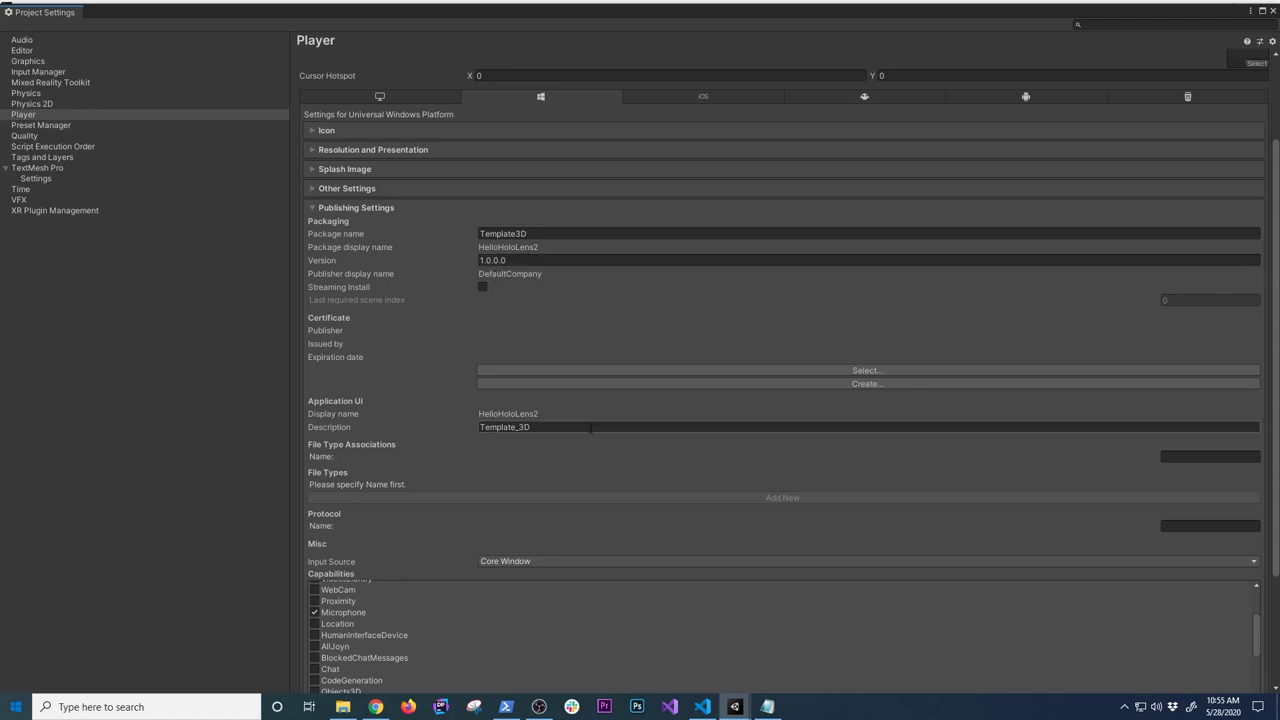
Collapse the publishing settings, review the rendering and configuration options under Other Settings, and close Project Settings
scroll(590, 428, "up", 3)
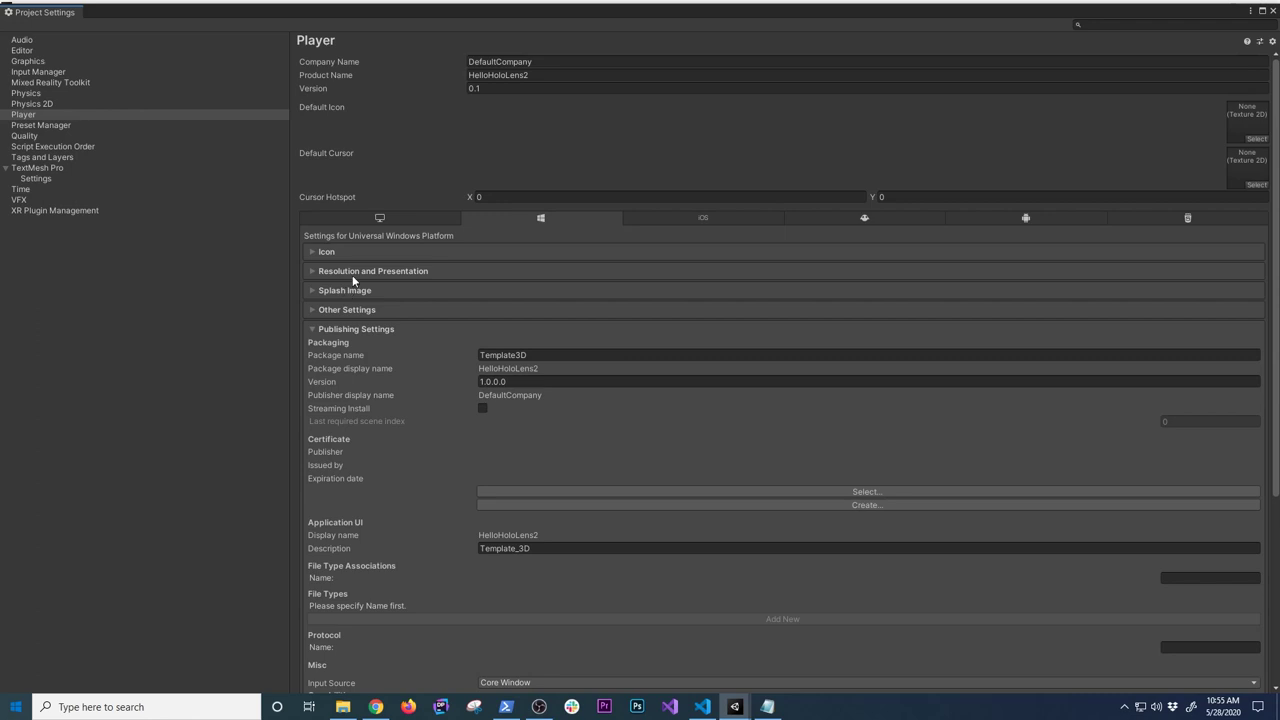
left_click(350, 329)
left_click(354, 311)
scroll(417, 411, "down", 5)
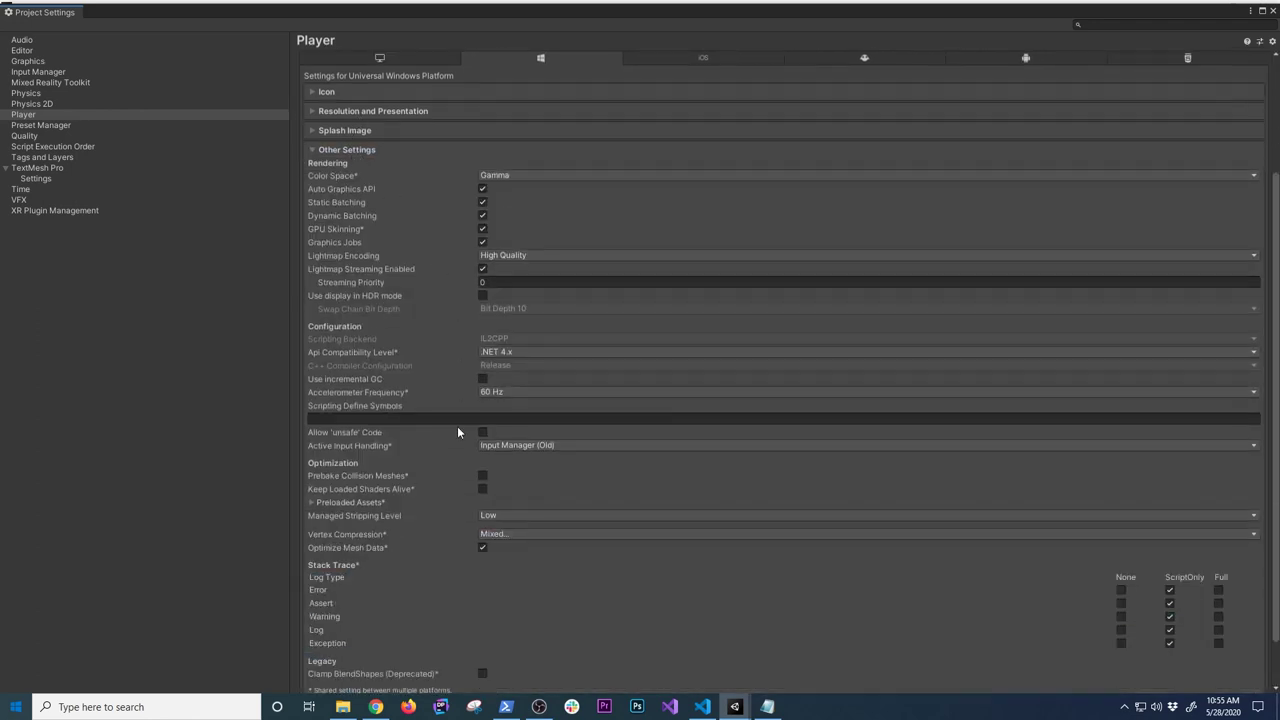
scroll(464, 420, "up", 5)
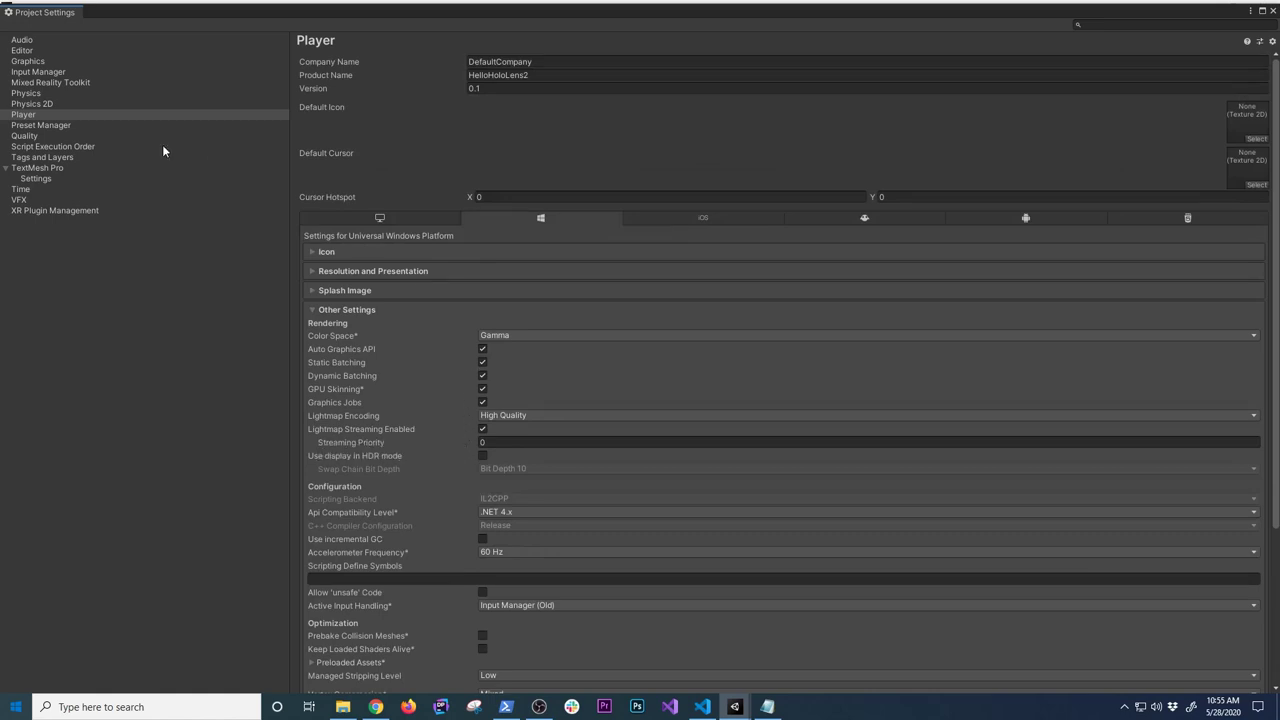
left_click(1275, 10)
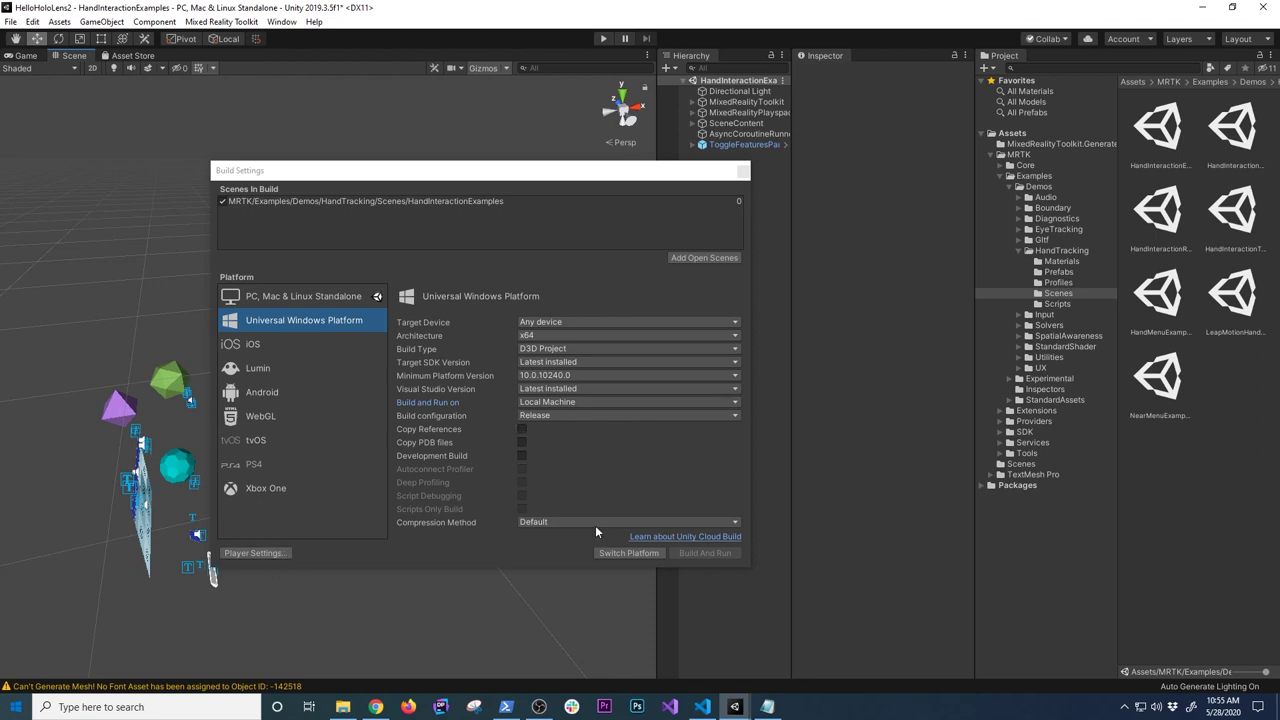
Switch the active build platform to Universal Windows Platform and dismiss the MRTK Project Configurator
left_click(614, 551)
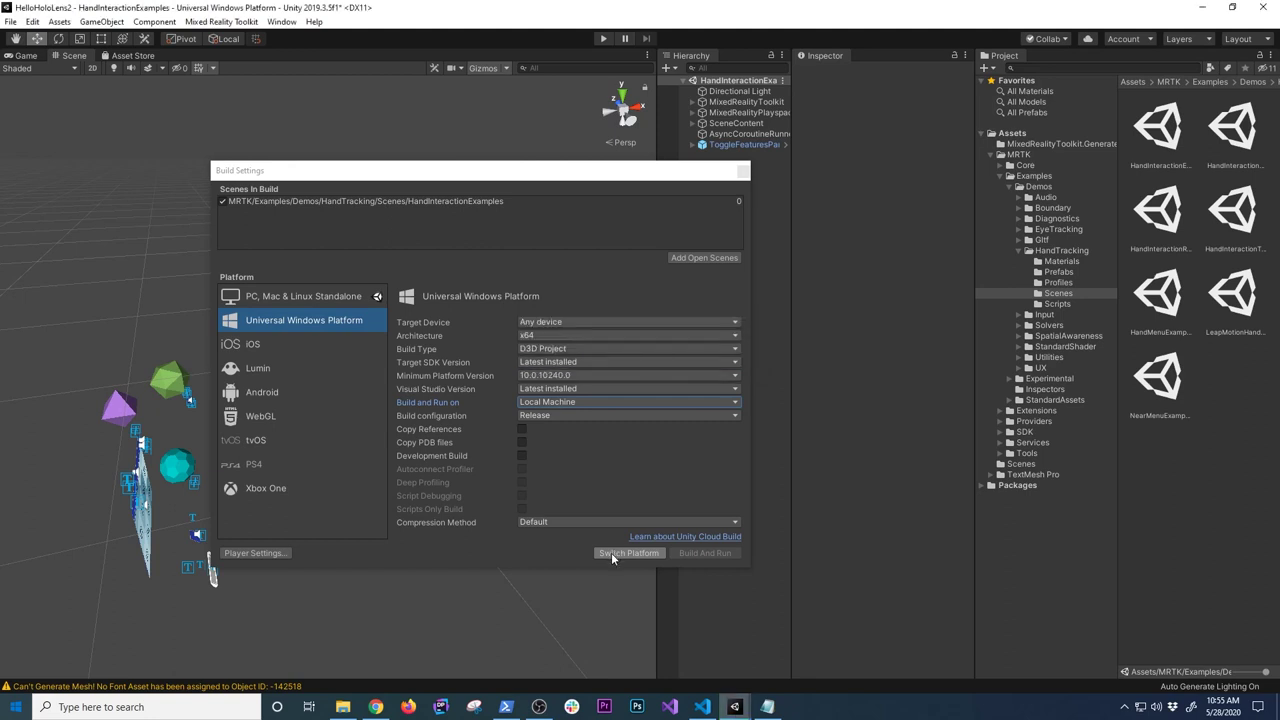
left_click(609, 553)
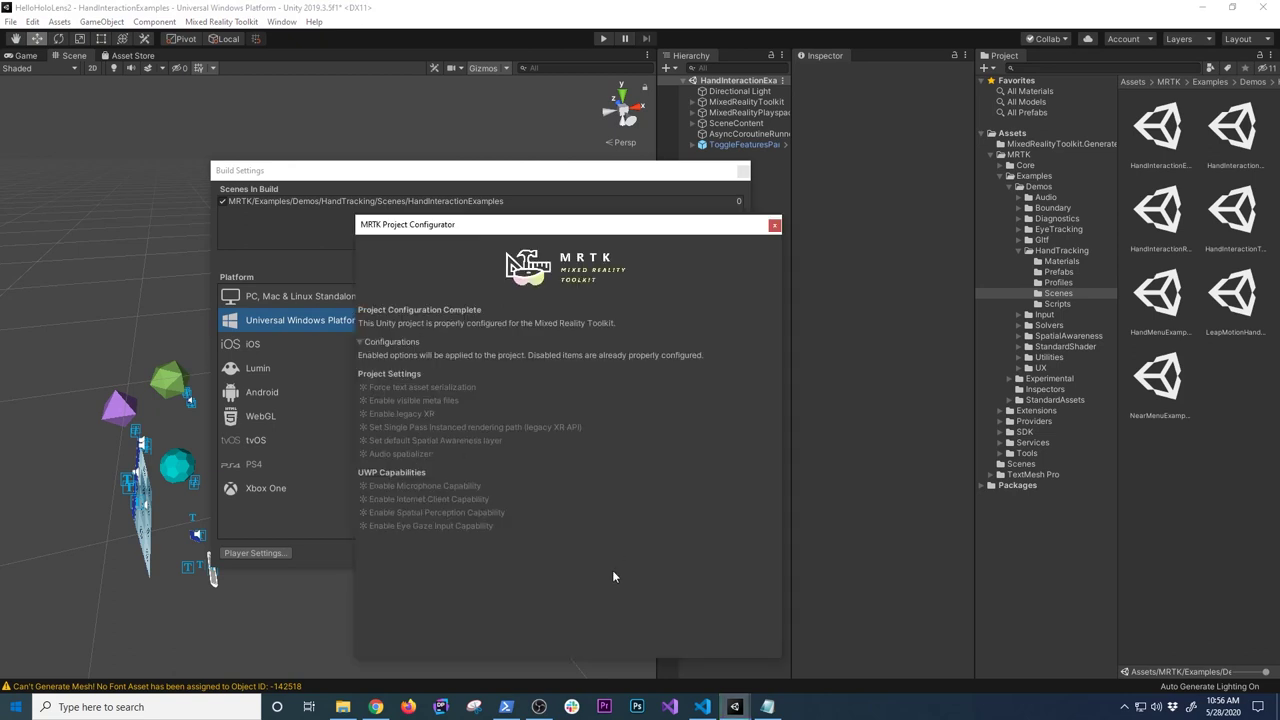
left_click_drag(518, 227, 662, 200)
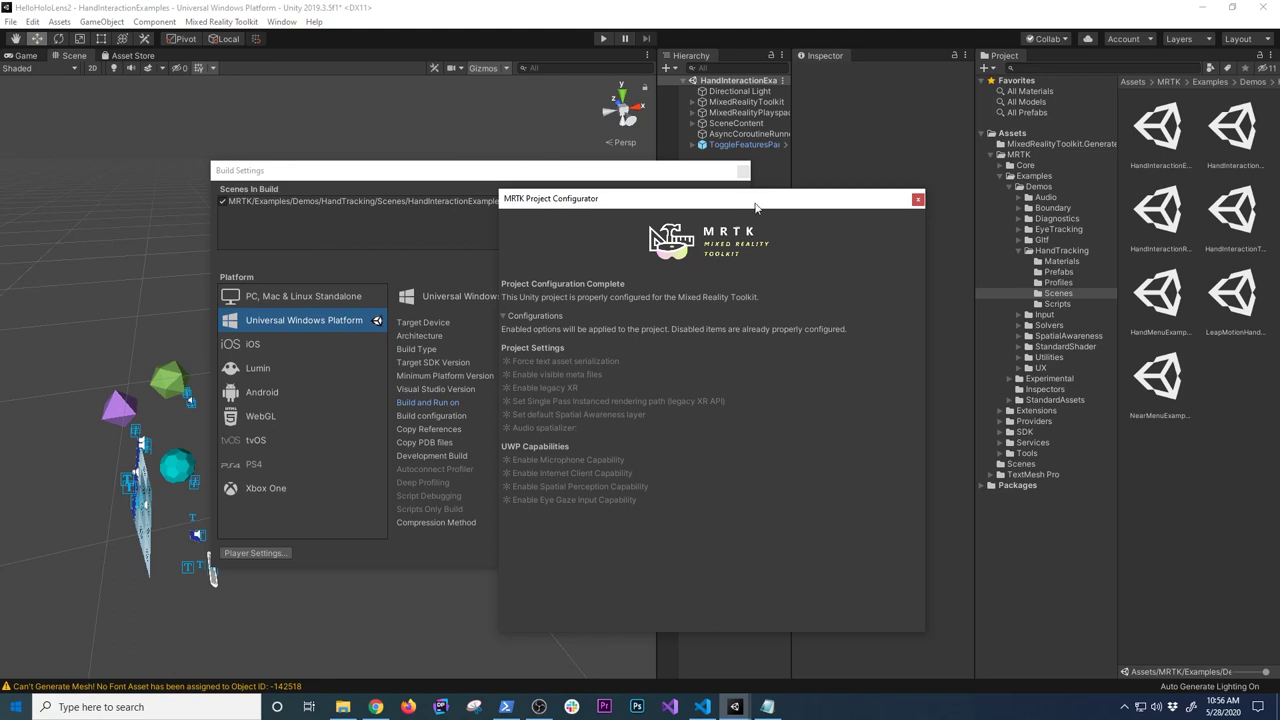
left_click(918, 201)
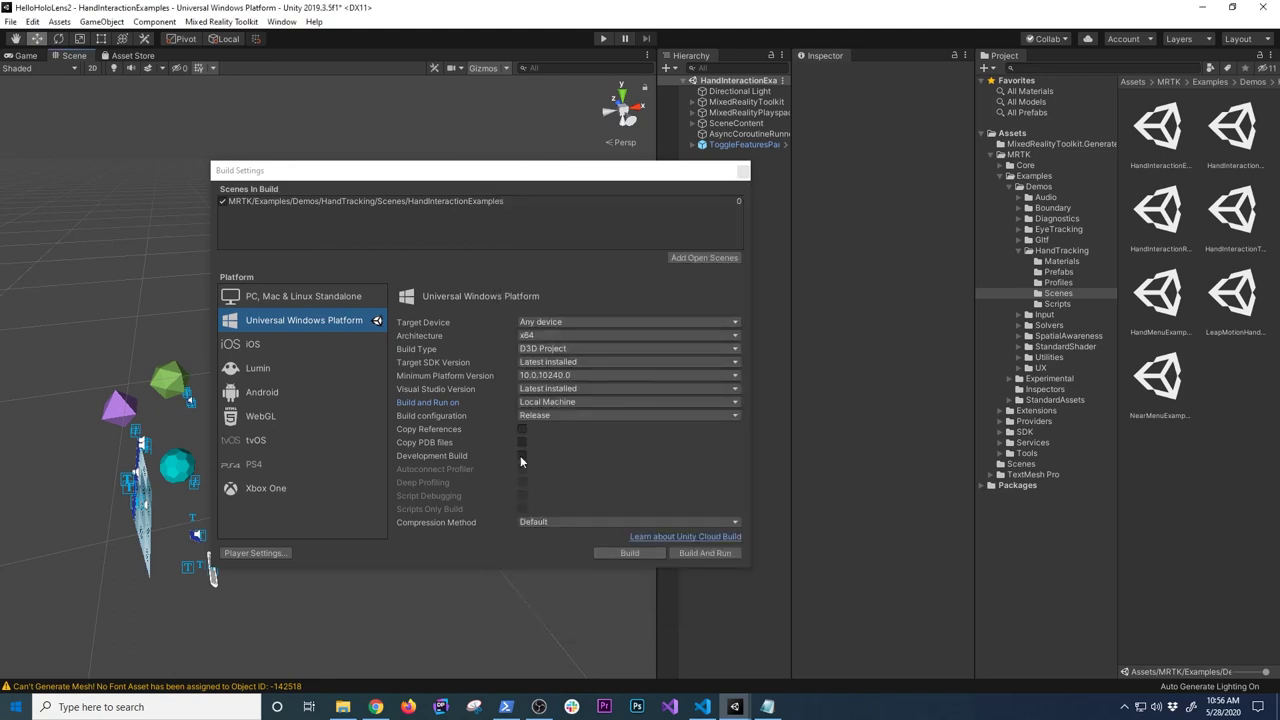
Start the Universal Windows Platform build and create a new folder on the Desktop for its output
left_click(628, 552)
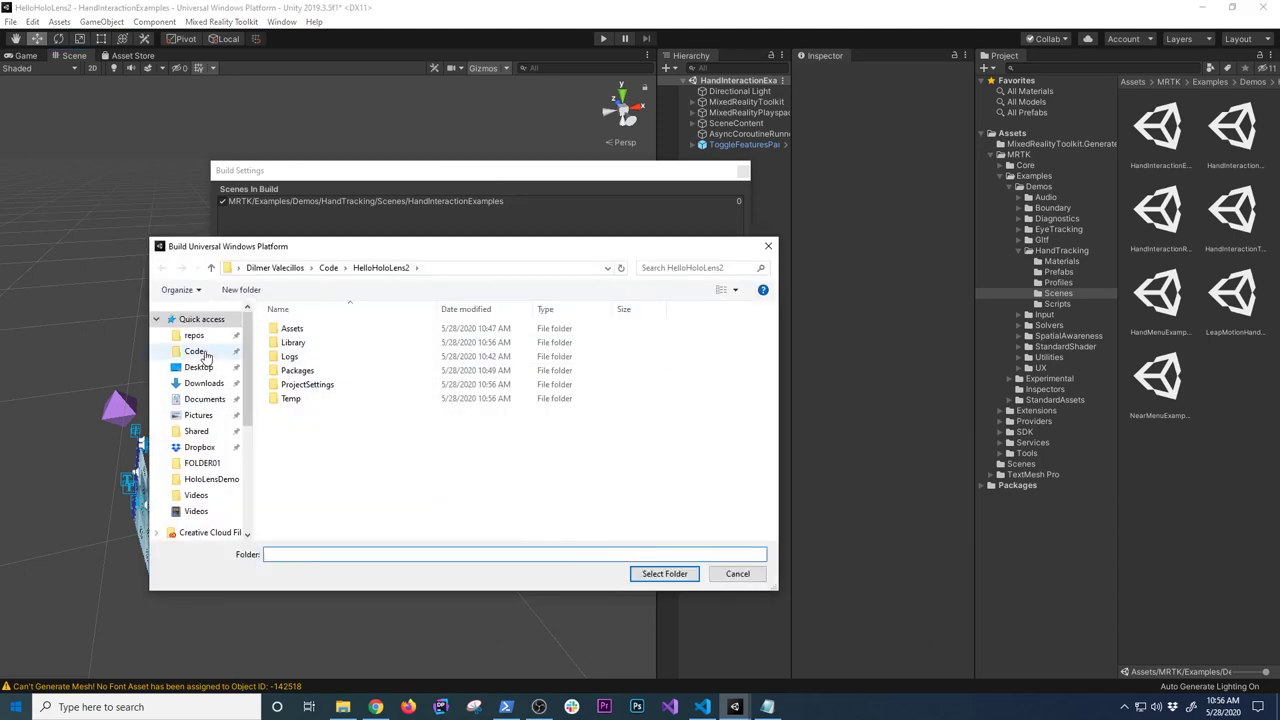
left_click(198, 367)
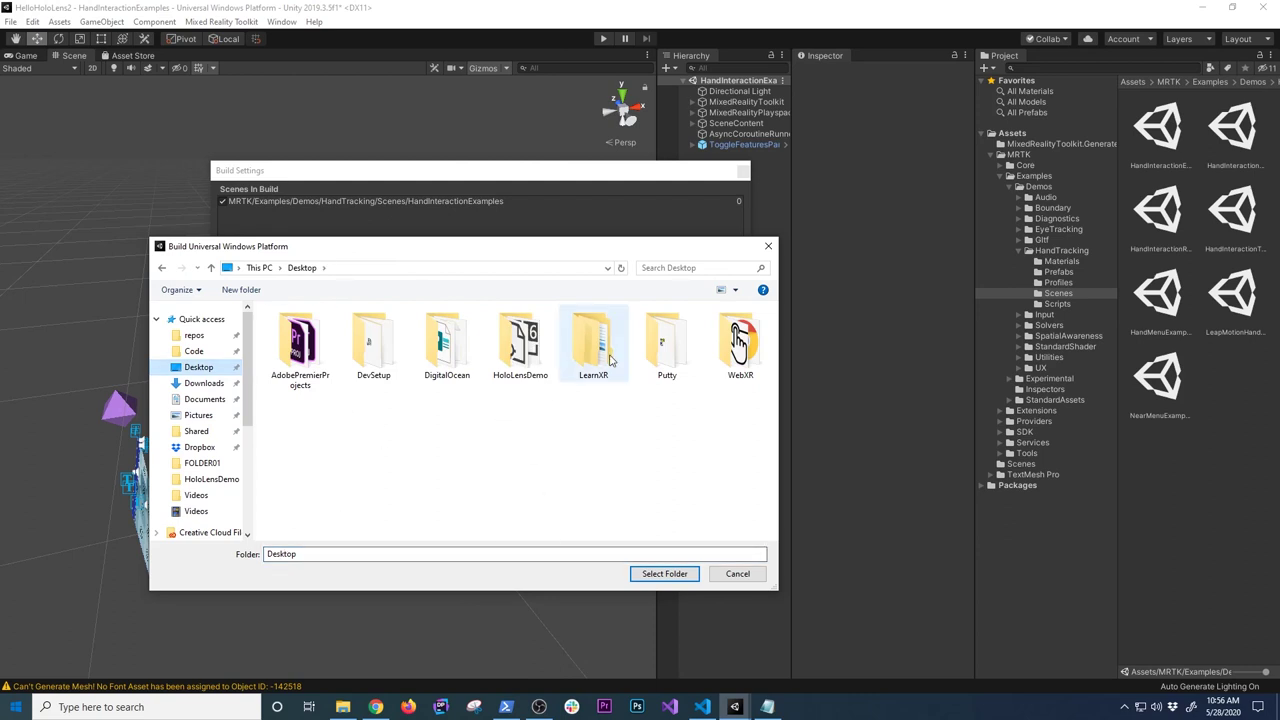
left_click(241, 289)
type("HoloLensDemo")
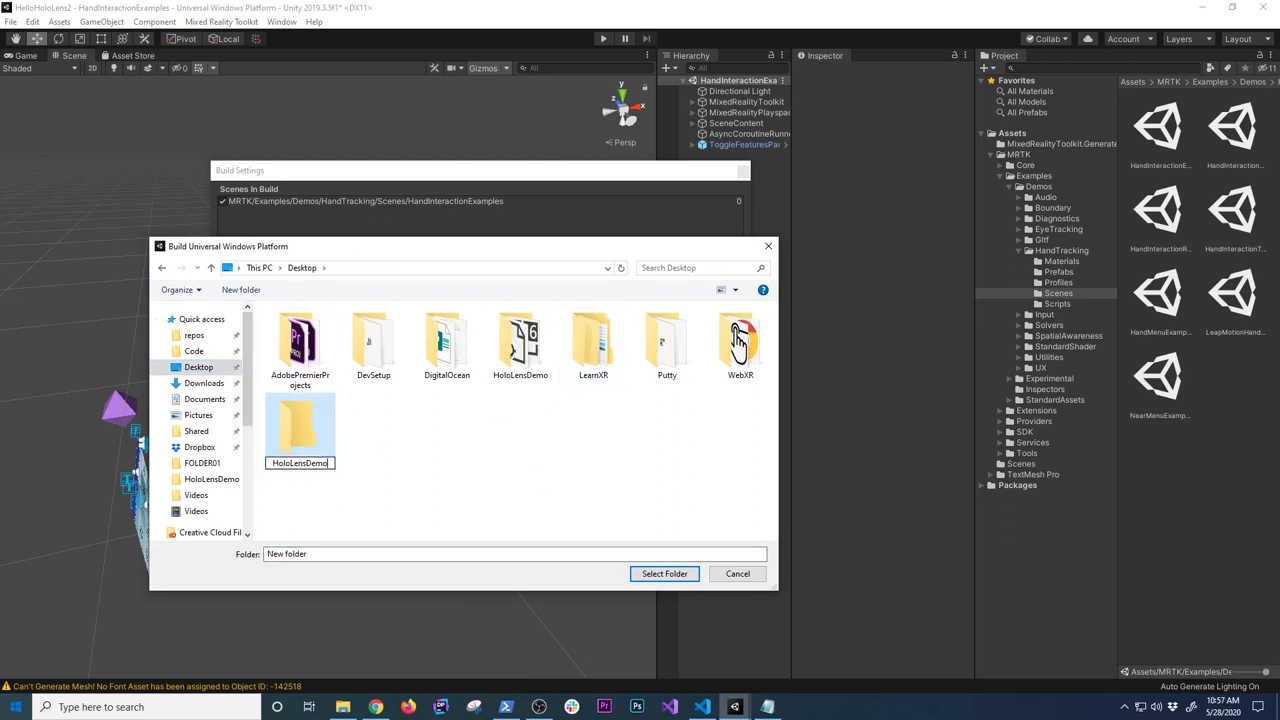
key("Return")
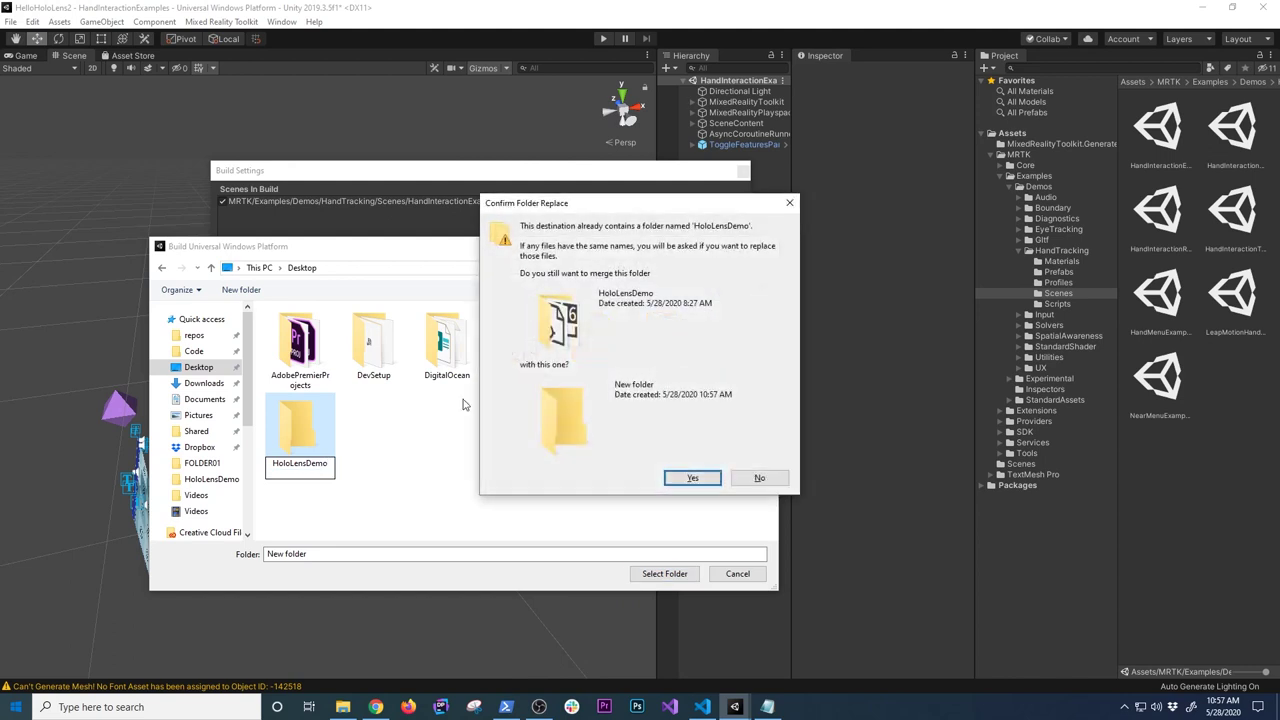
left_click(757, 477)
Name the new Desktop folder HoloLensBuilds and build the project into it
left_click(314, 463)
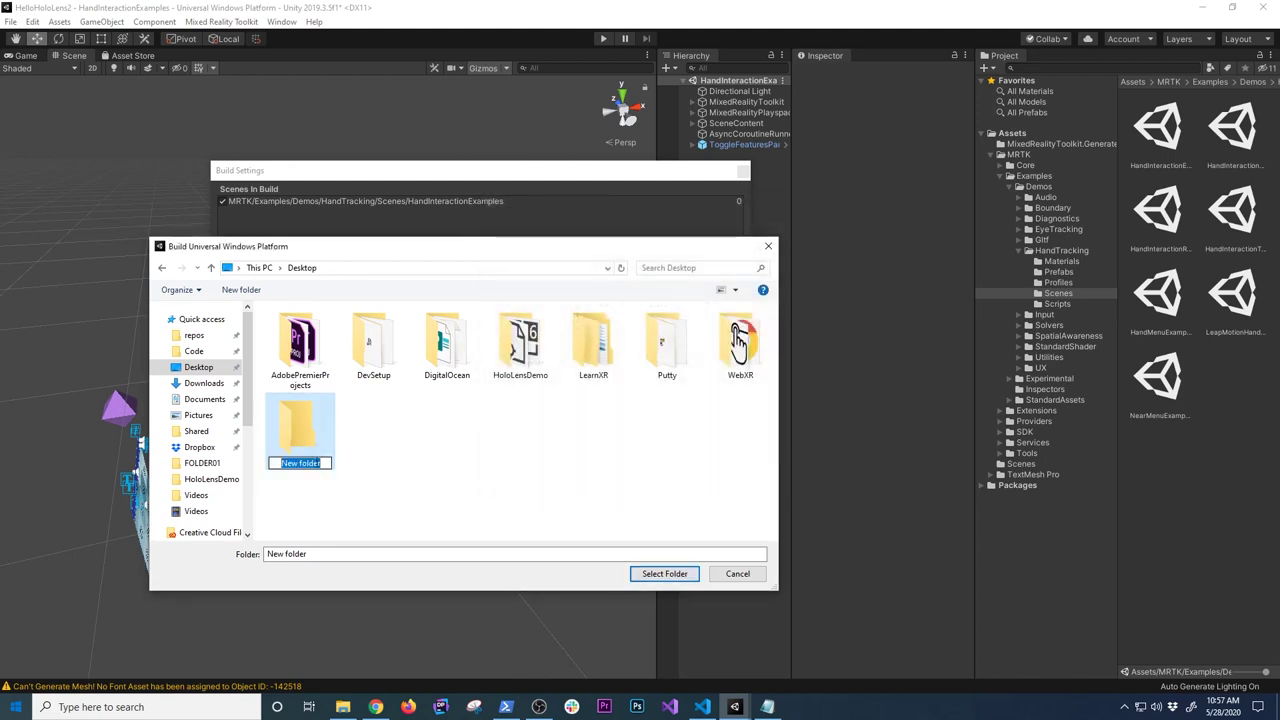
type("HoloLensBuilds")
key("Return")
double_click(290, 432)
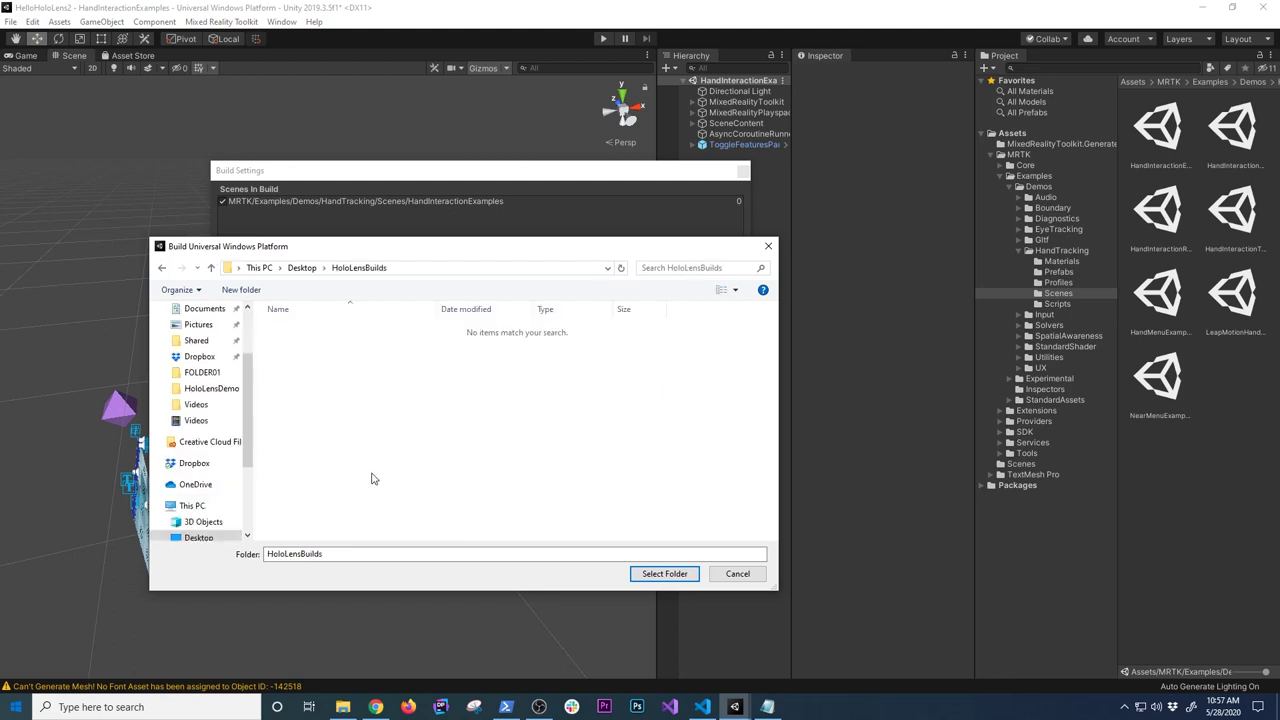
left_click(666, 574)
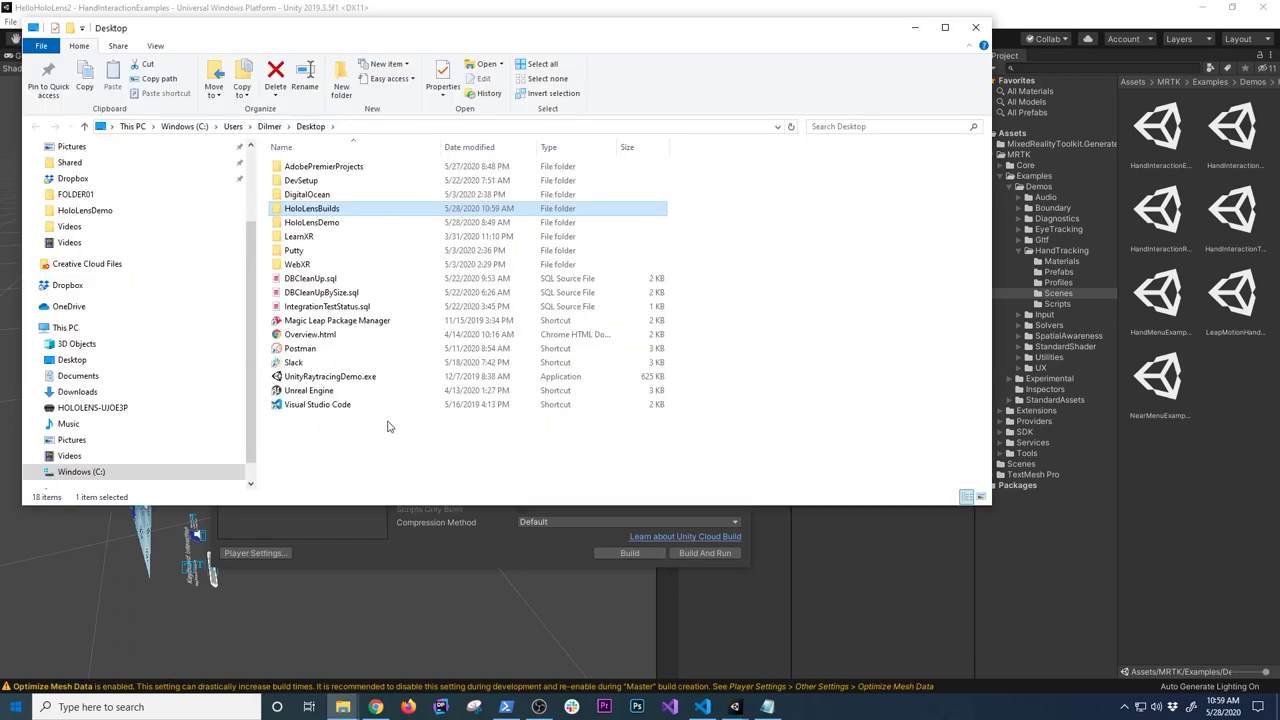
Open HelloHoloLens2.sln from the HoloLensBuilds folder in Visual Studio and expand the HelloHoloLens2 project and its App.cpp entry
double_click(312, 210)
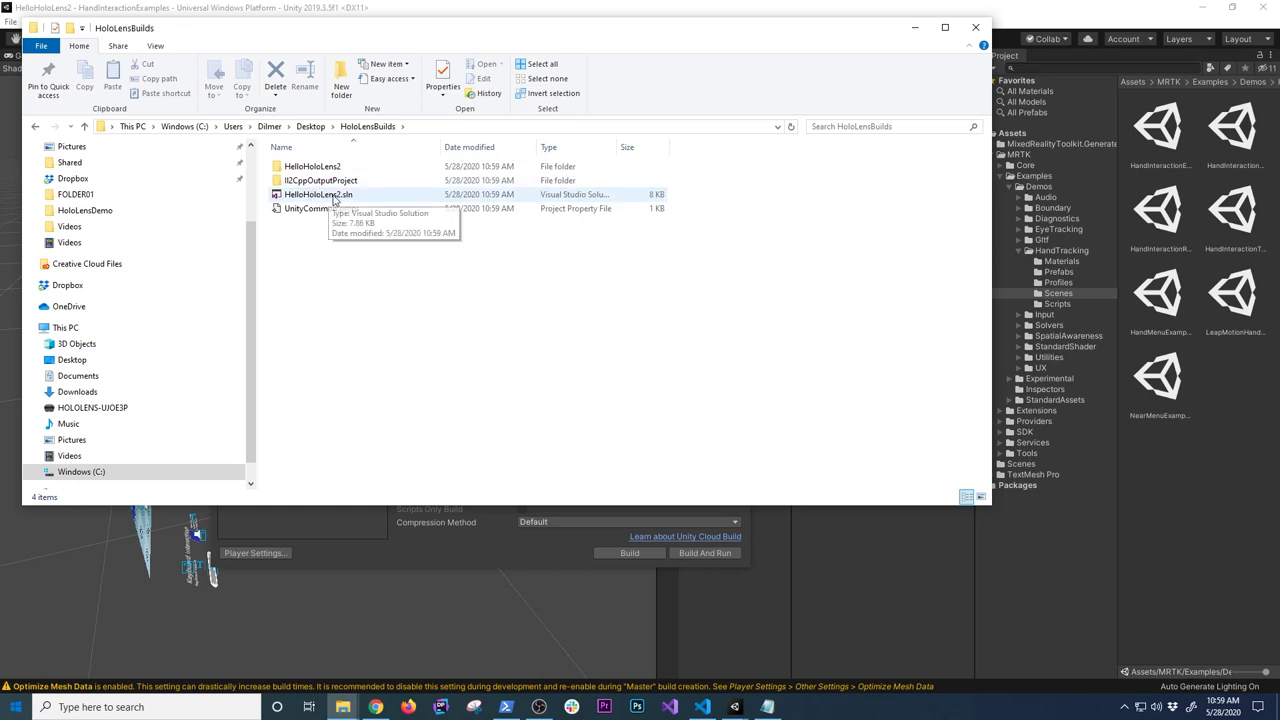
double_click(334, 198)
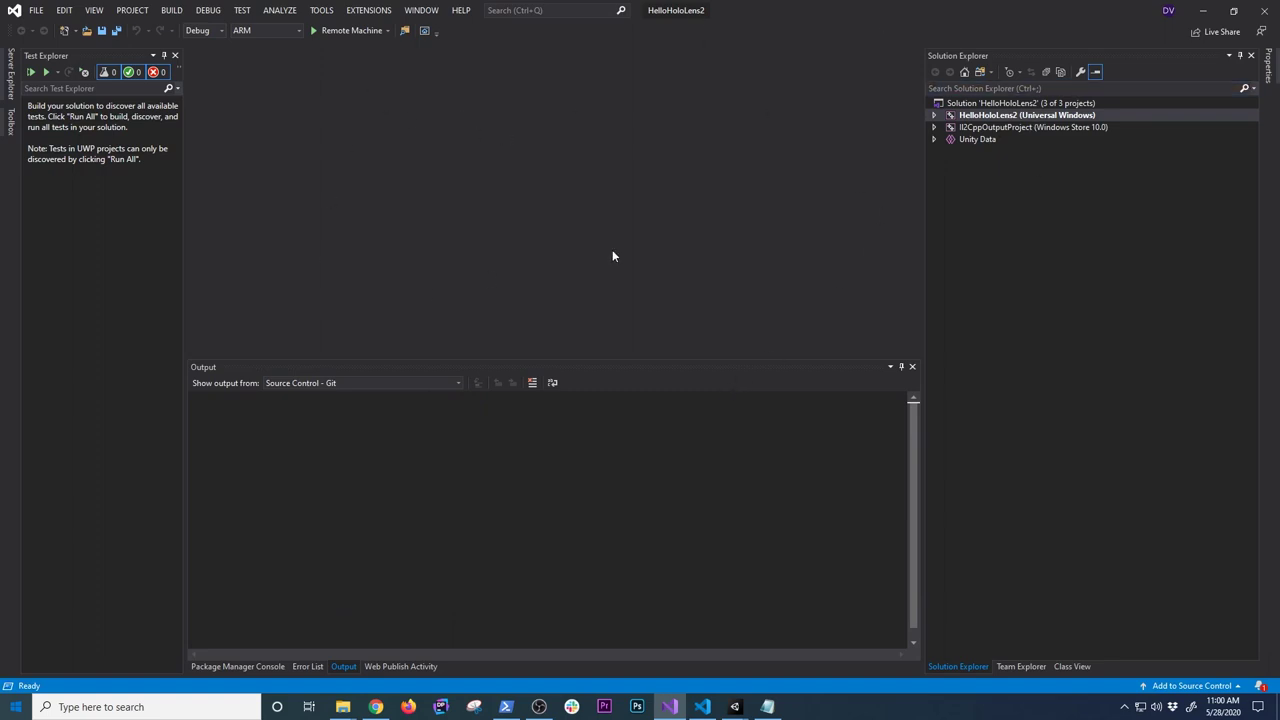
left_click(935, 116)
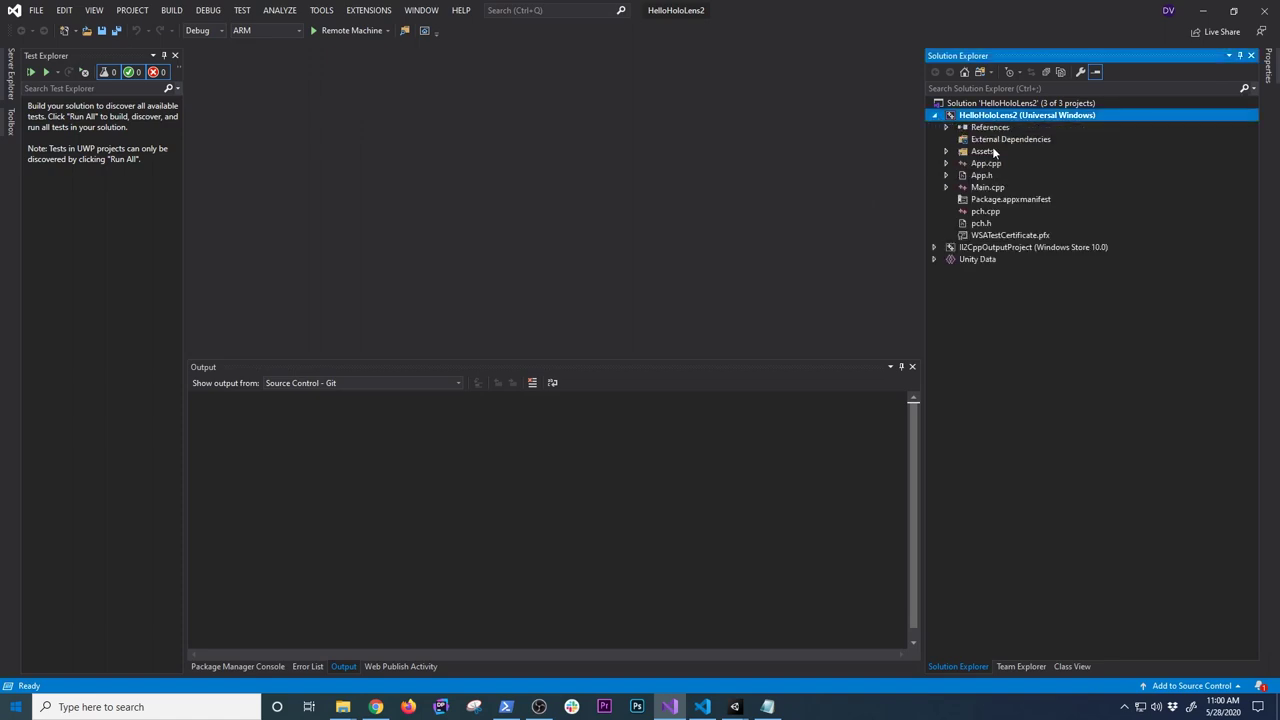
left_click(946, 163)
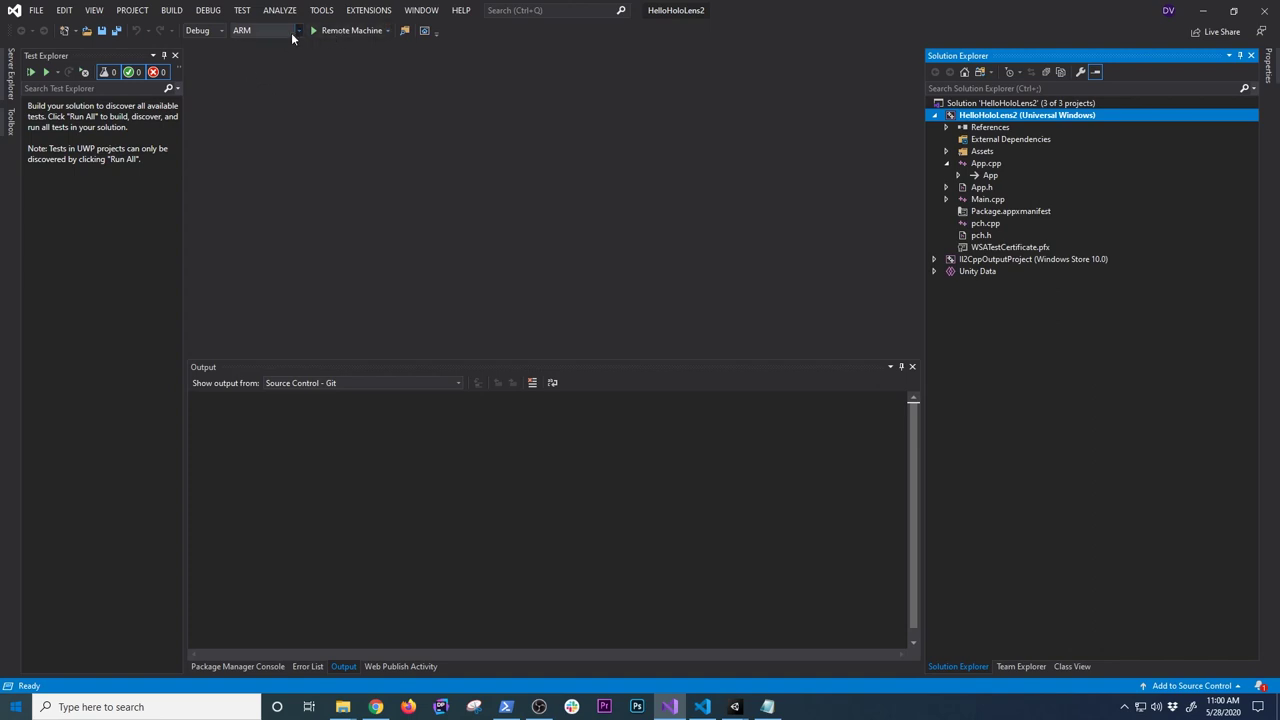
Choose Device as the debug target for ARM and change the solution platform to ARM64
left_click(388, 31)
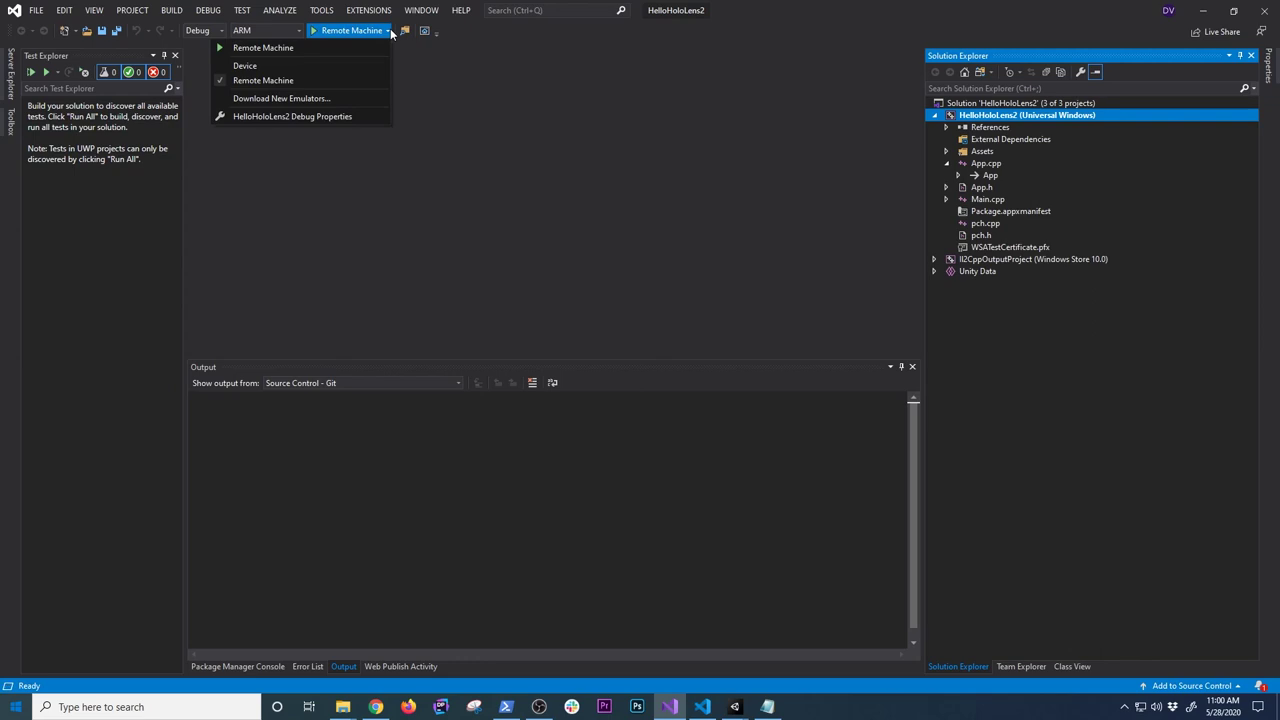
left_click(335, 64)
left_click(299, 31)
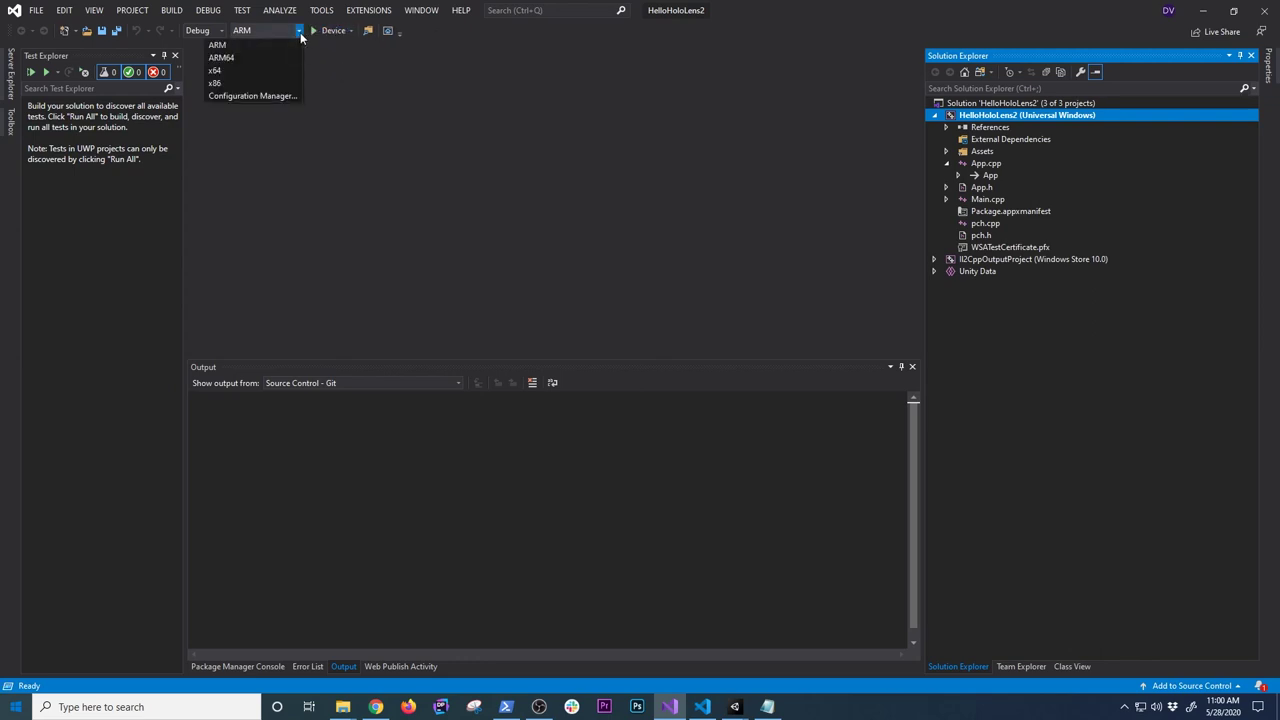
left_click(238, 58)
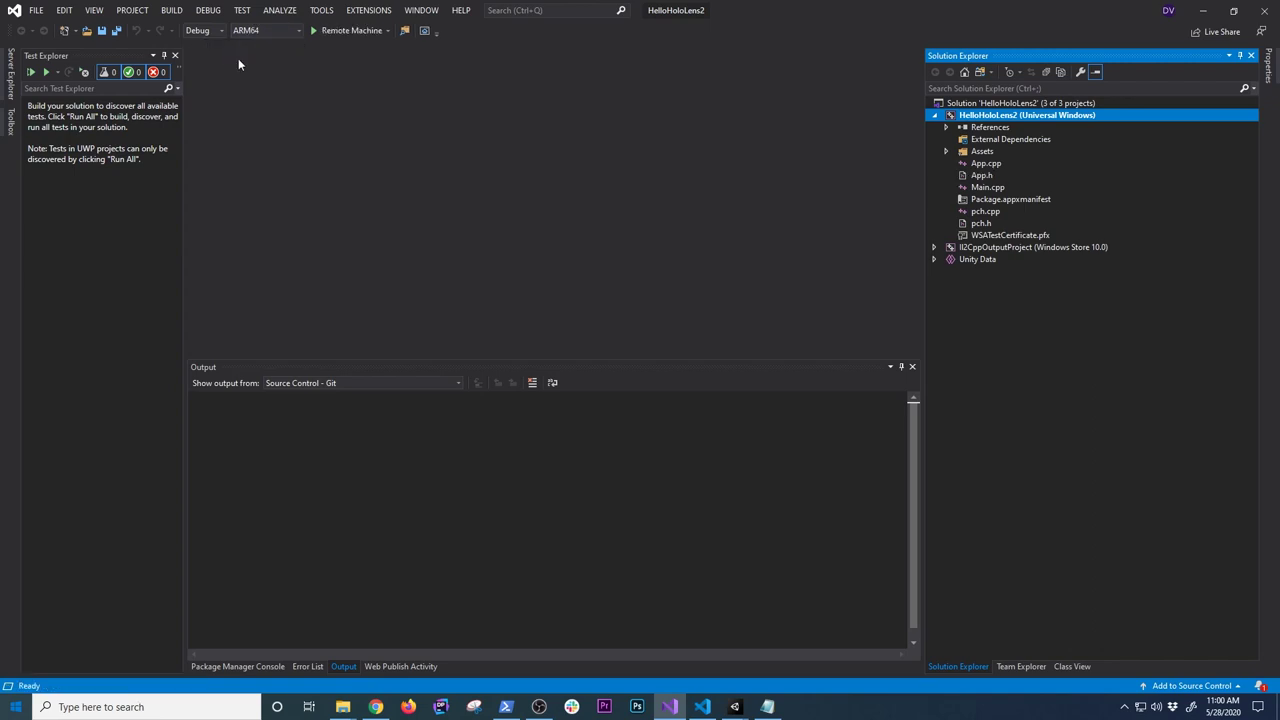
Set the debug target for the ARM64 platform to Device and run the app on it
left_click(387, 33)
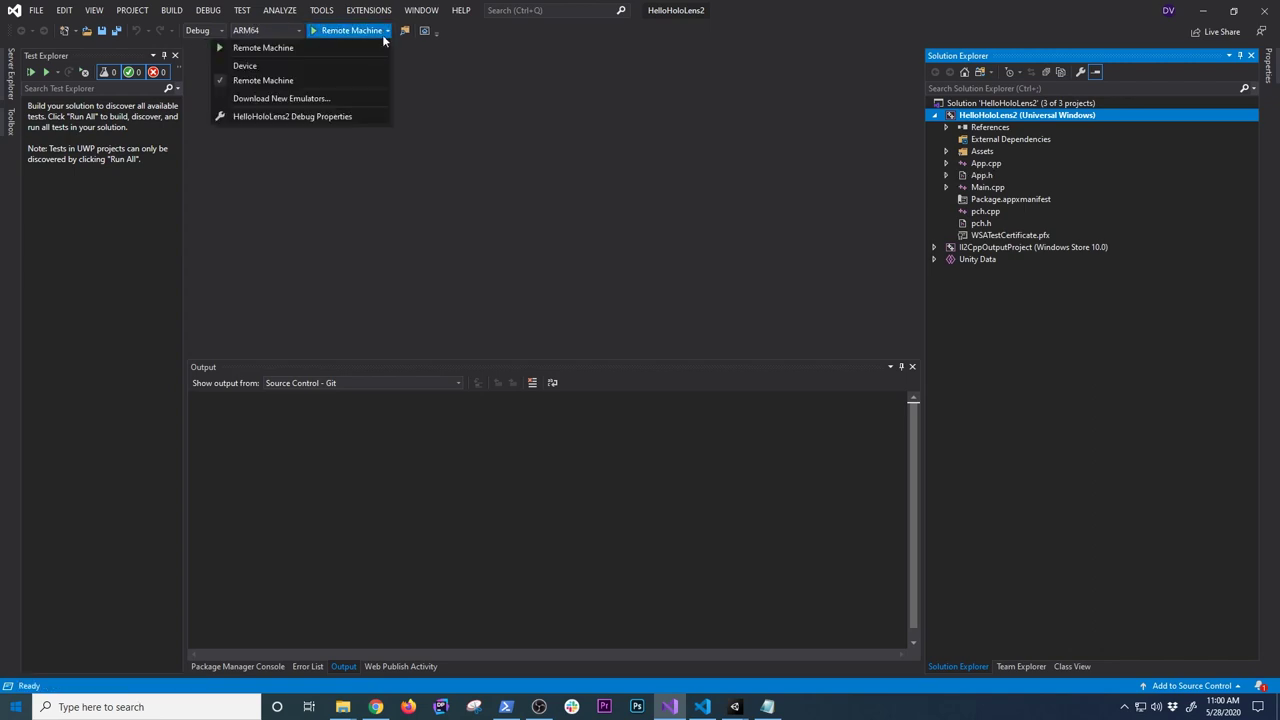
left_click(346, 64)
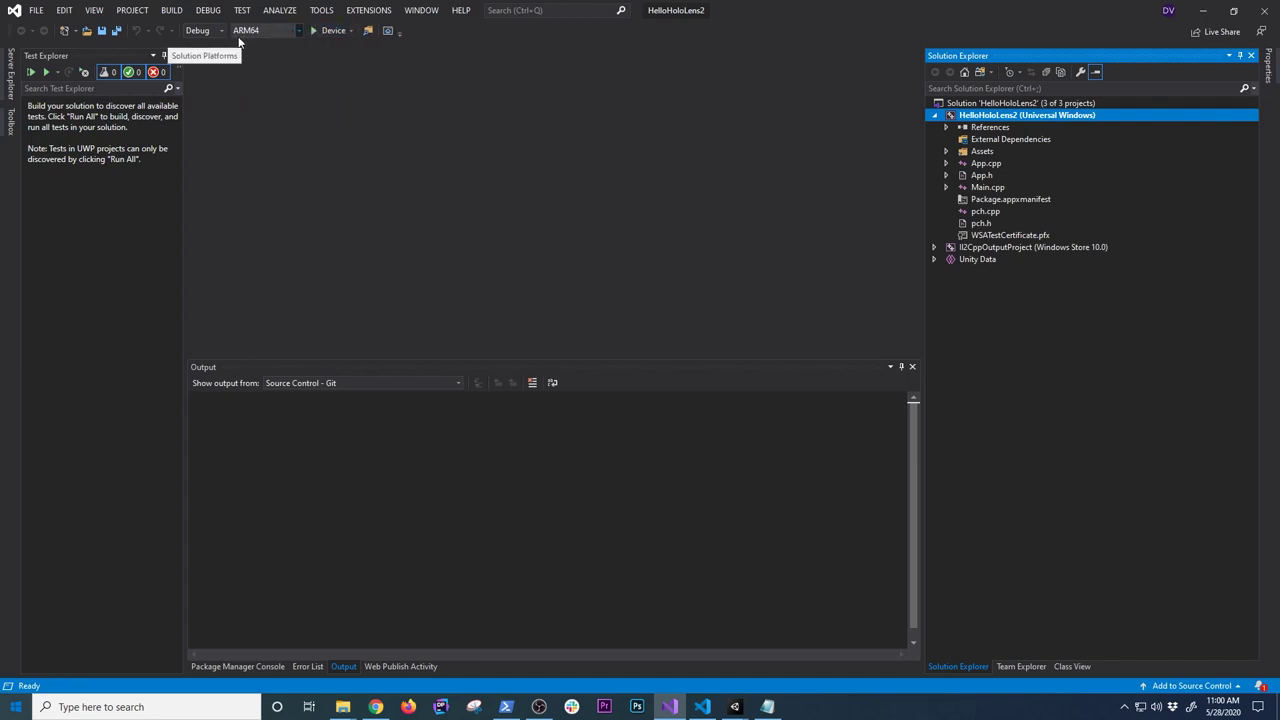
left_click(321, 30)
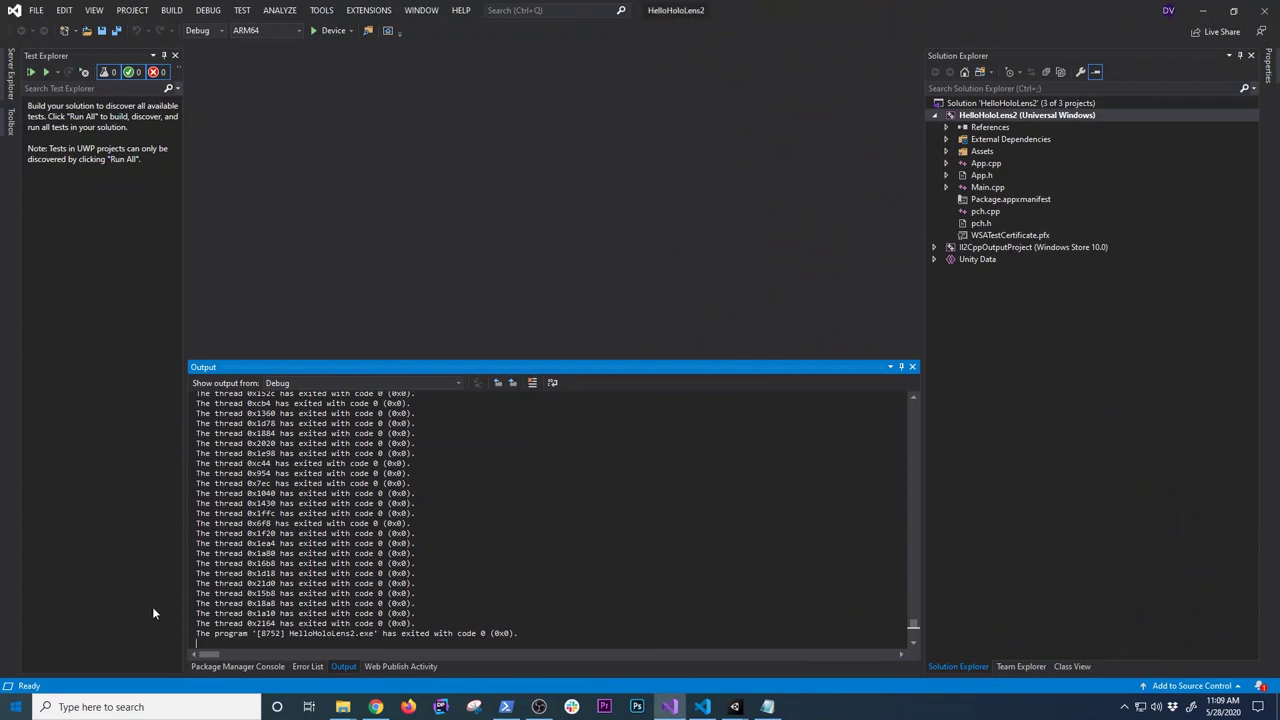
Search Windows for the Settings app and open it
left_click(154, 707)
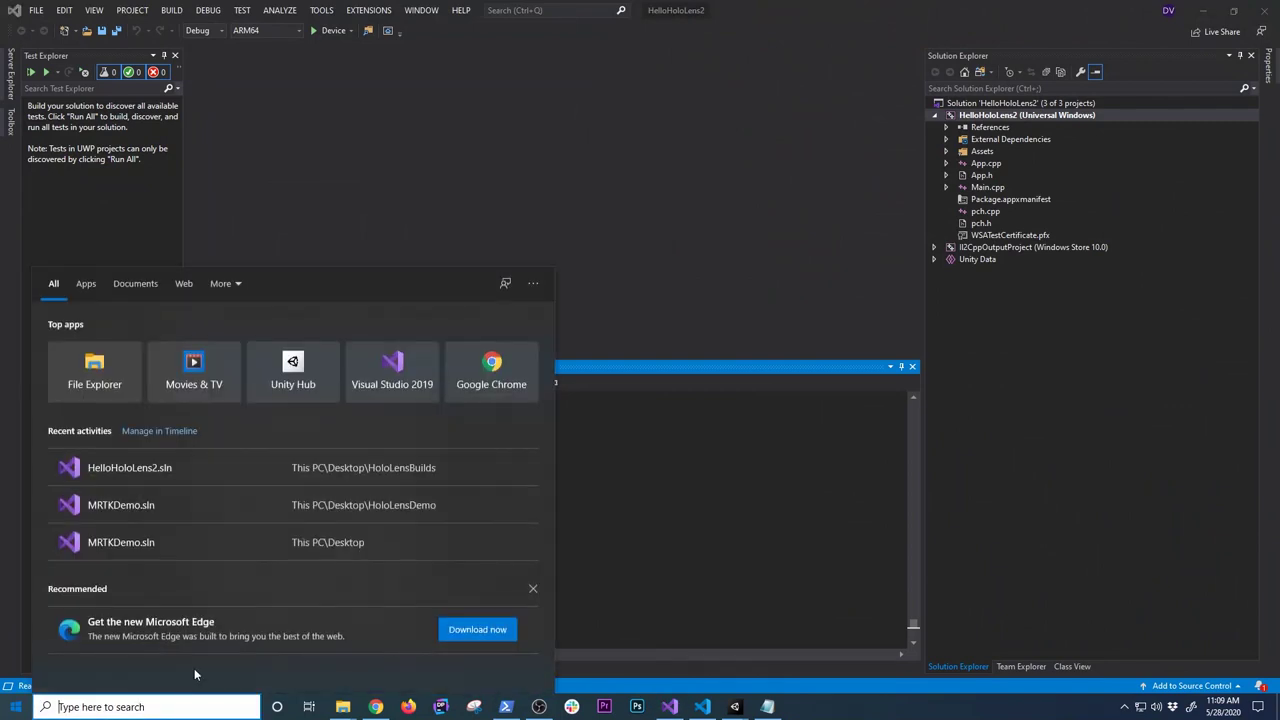
type("deve")
key("BackSpace")
key("BackSpace")
key("BackSpace")
key("BackSpace")
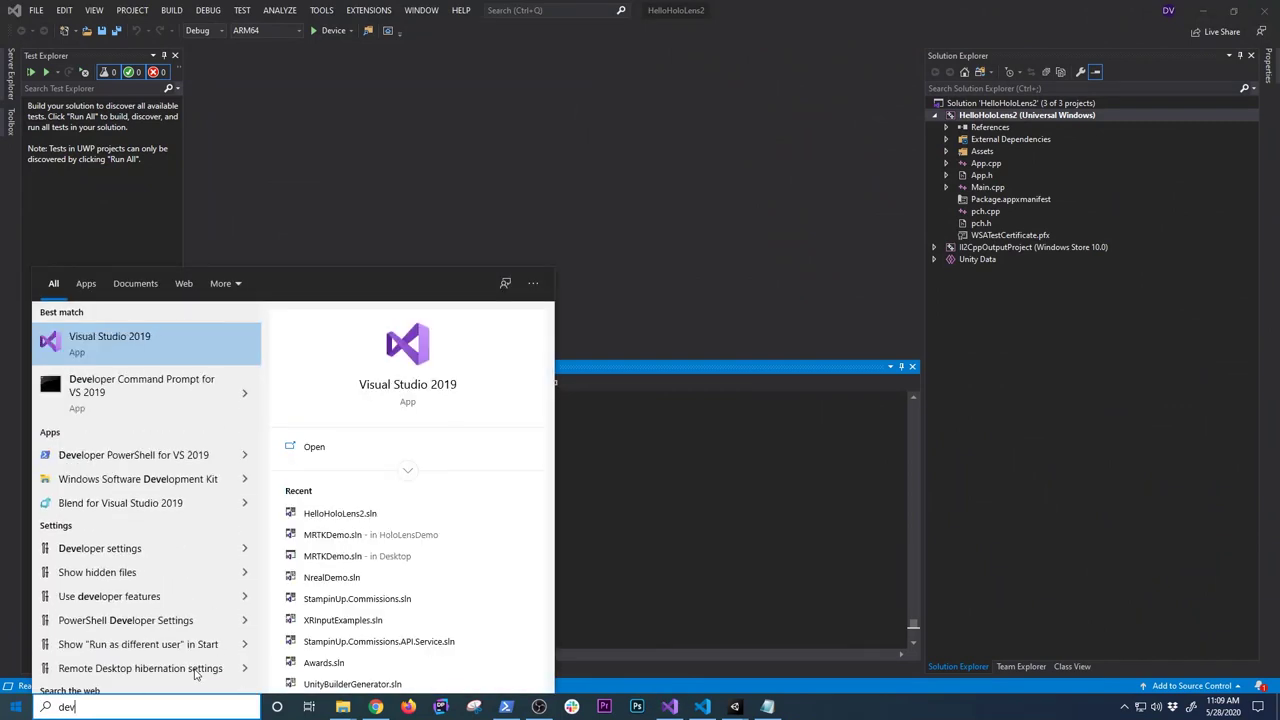
type("sett")
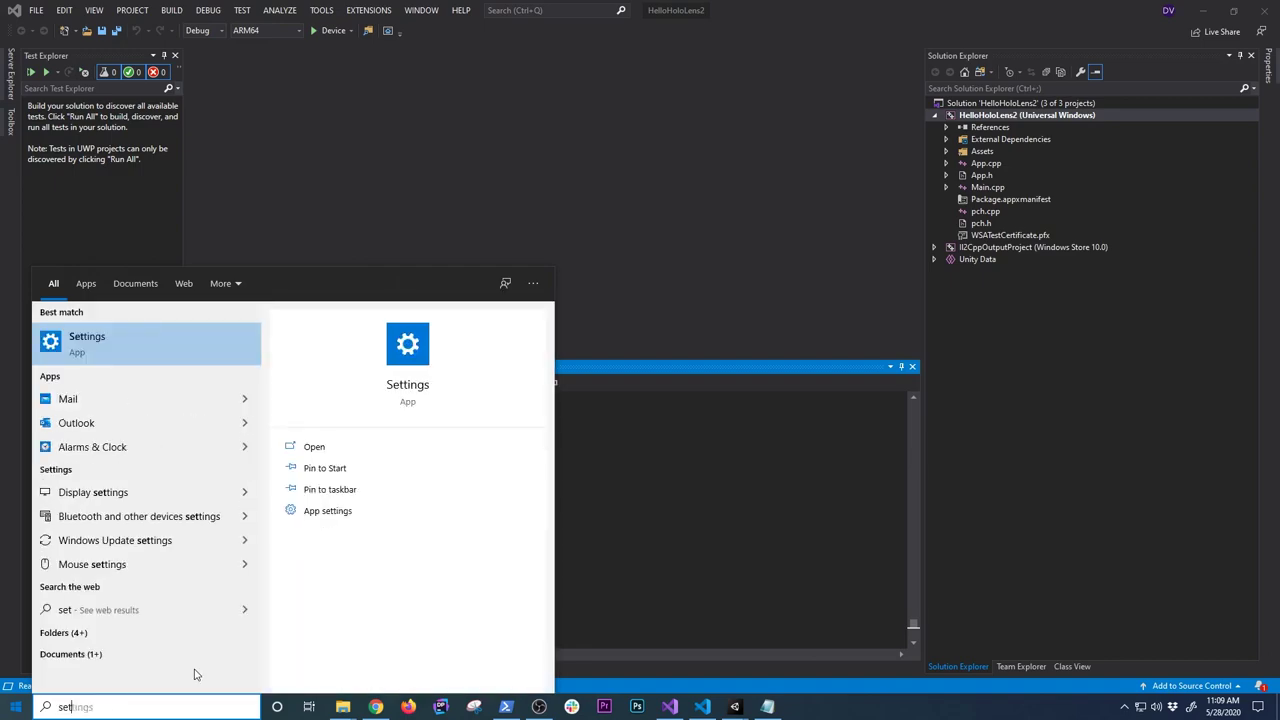
key("Return")
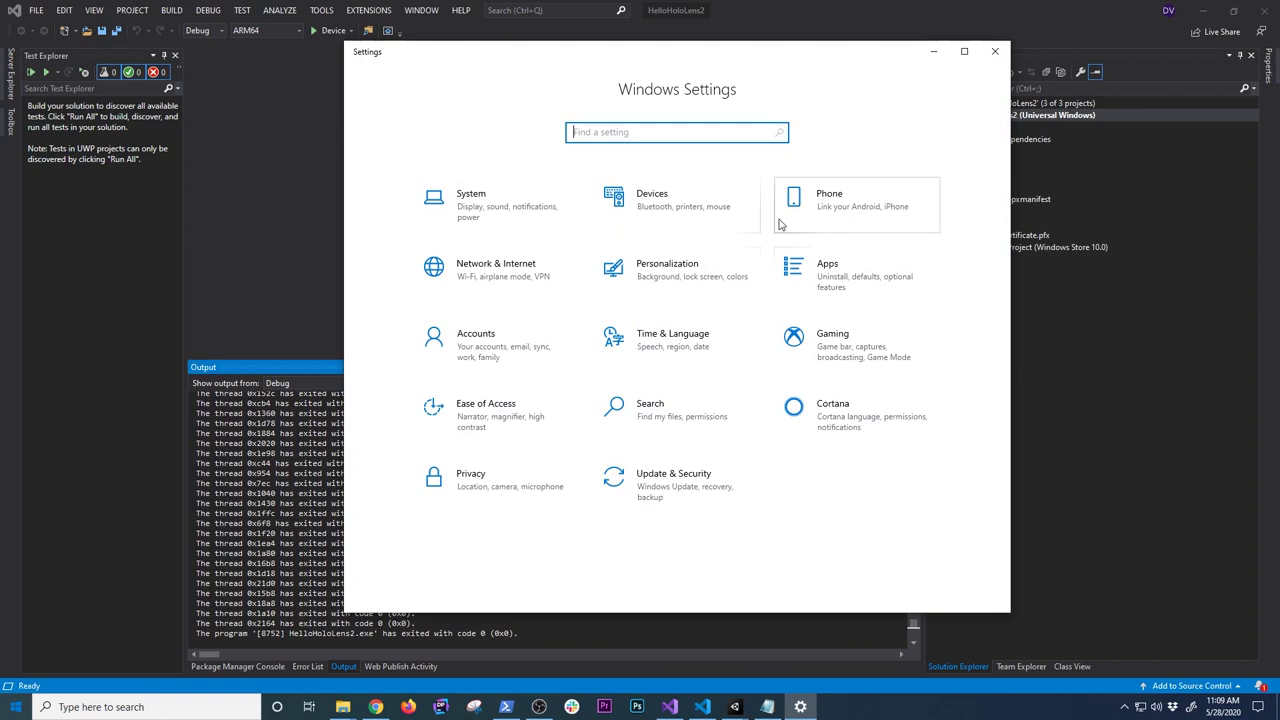
Find the Developer settings page in Windows Settings, check the developer mode options, and return to Visual Studio
type("dfe")
key("BackSpace")
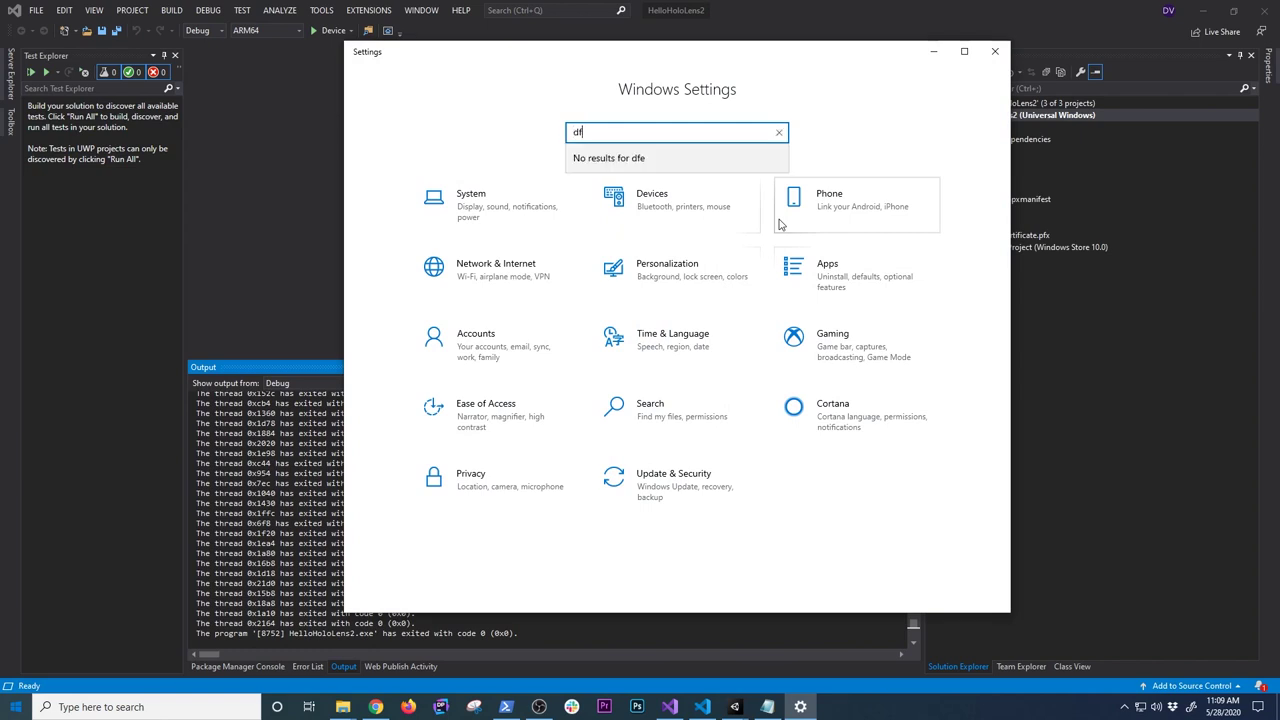
type("eve")
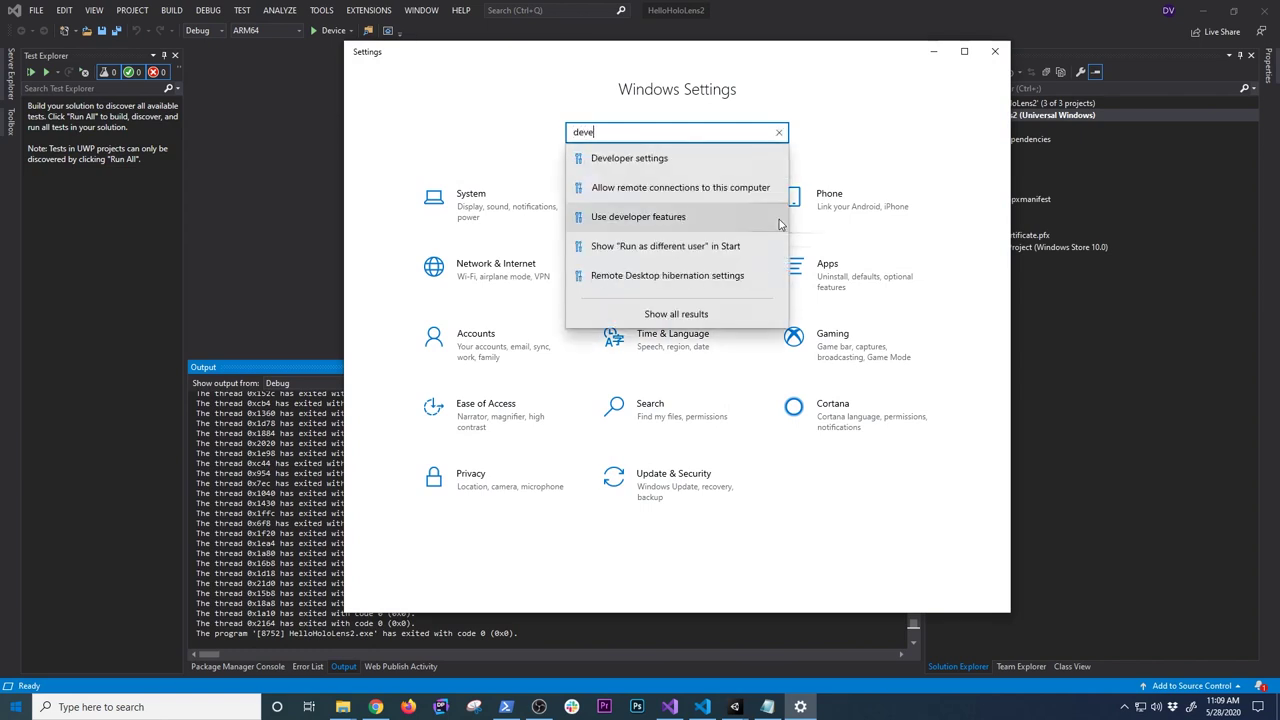
left_click(671, 158)
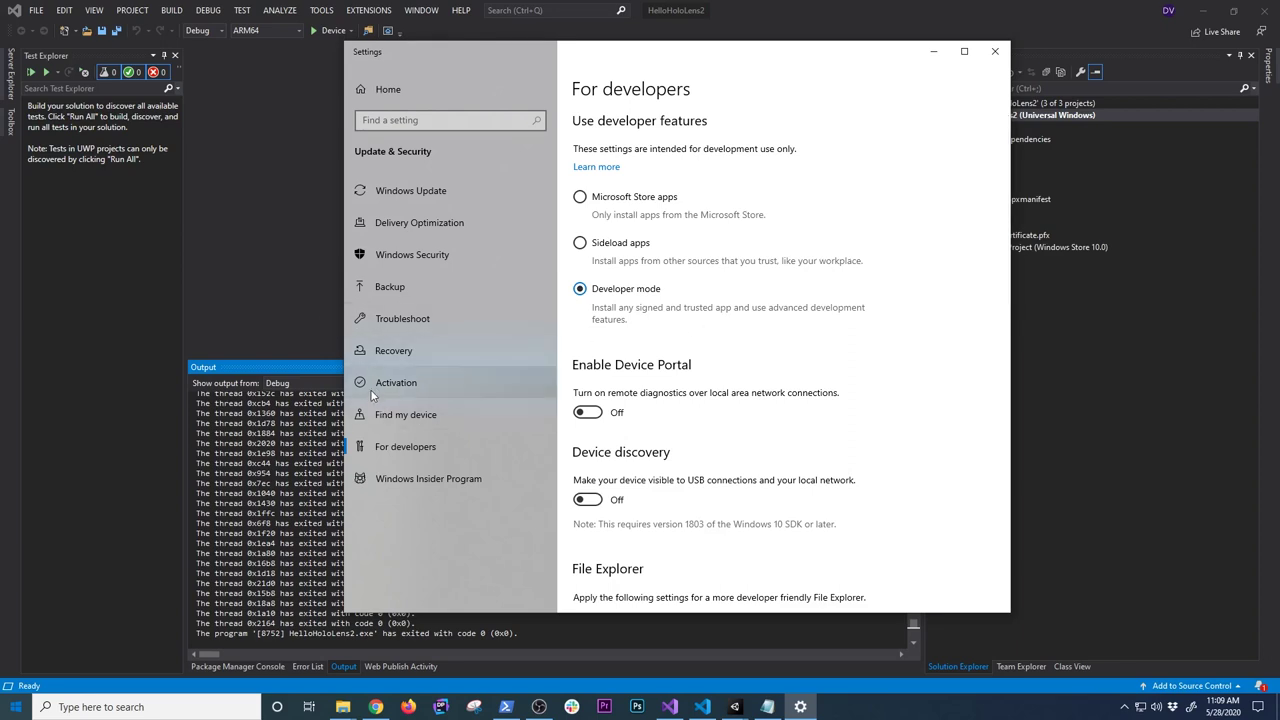
left_click(288, 286)
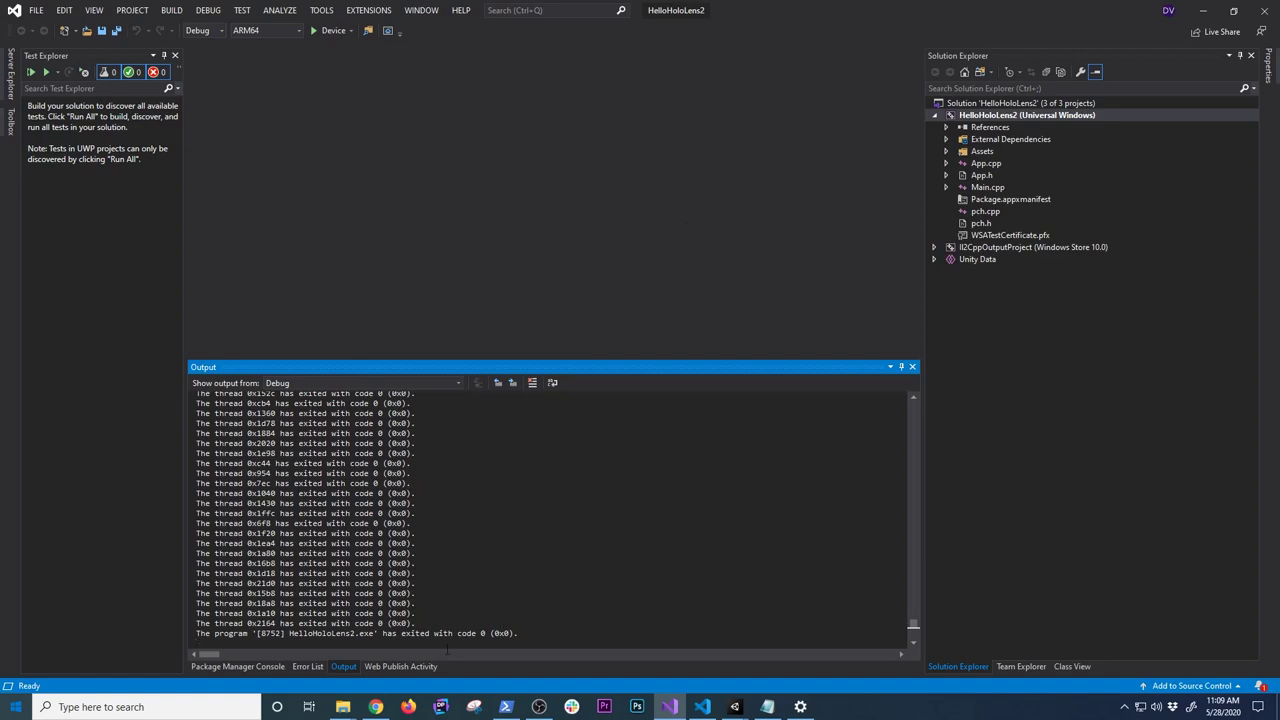
Switch to Chrome and look through the MRTK Building and Deploying guide for the Unity 2019.3 and HoloLens notes
left_click(375, 708)
scroll(755, 477, "down", 10)
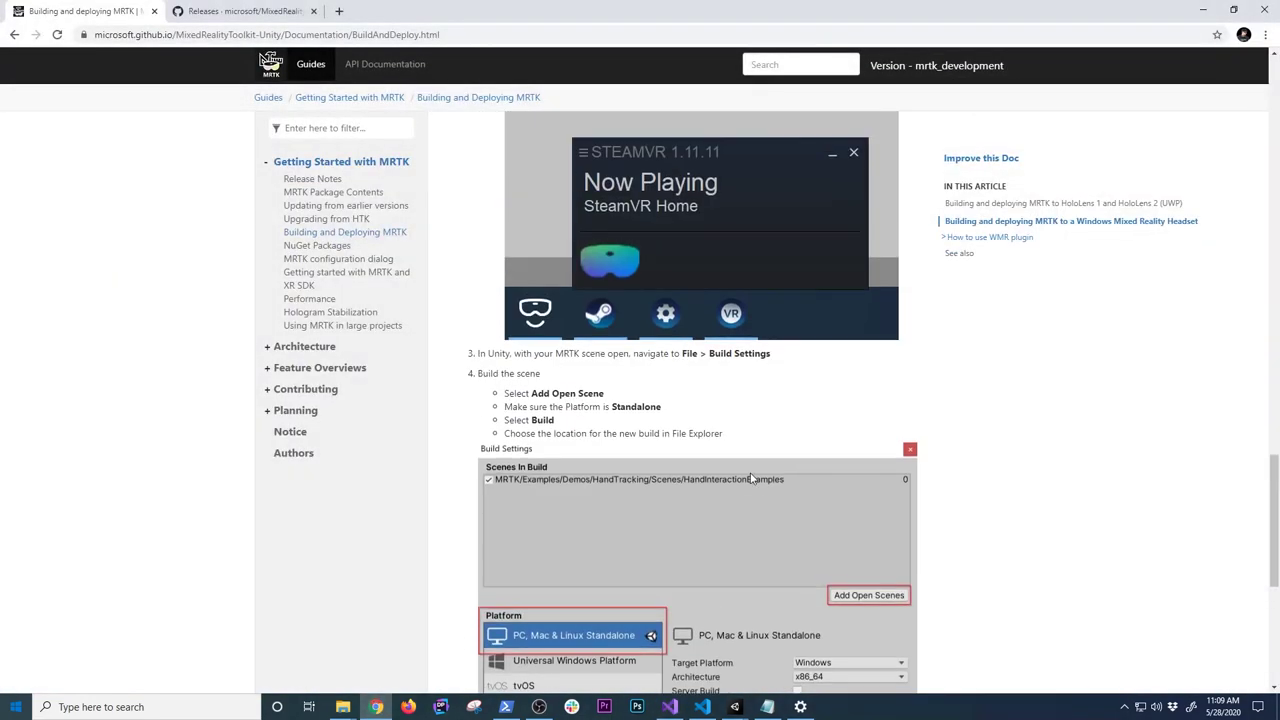
scroll(755, 477, "up", 4)
left_click(240, 11)
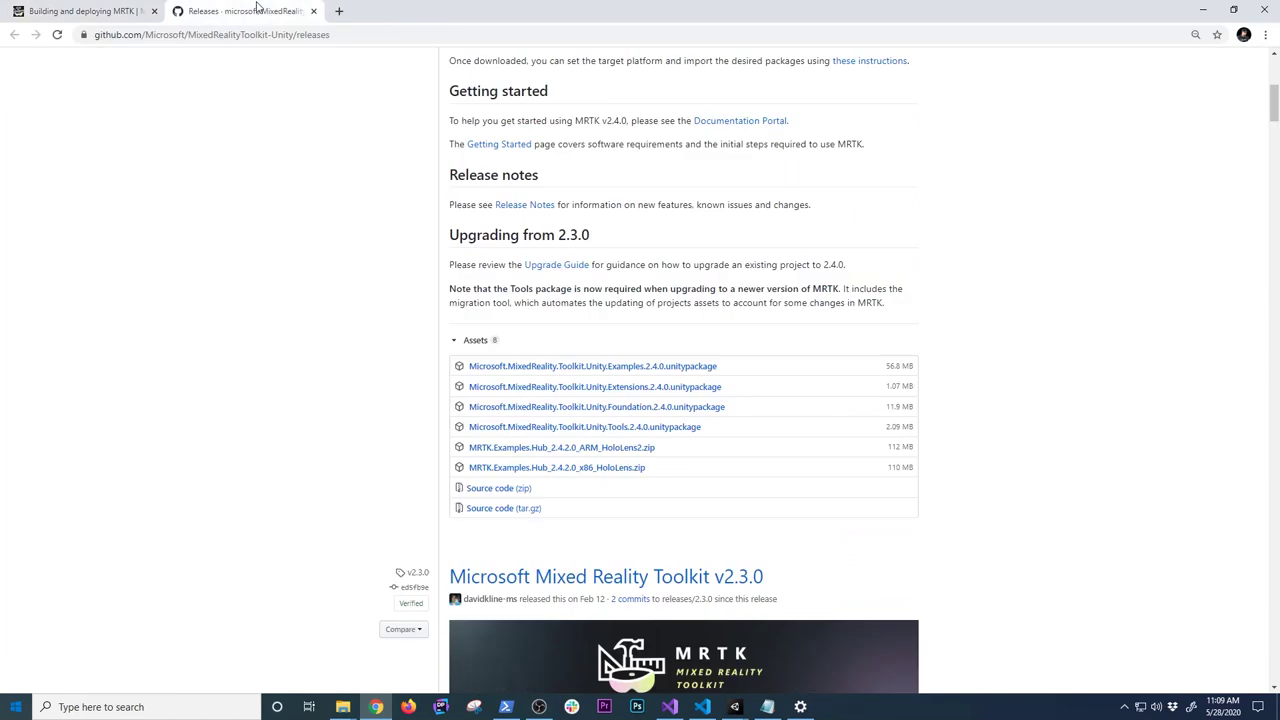
left_click(95, 10)
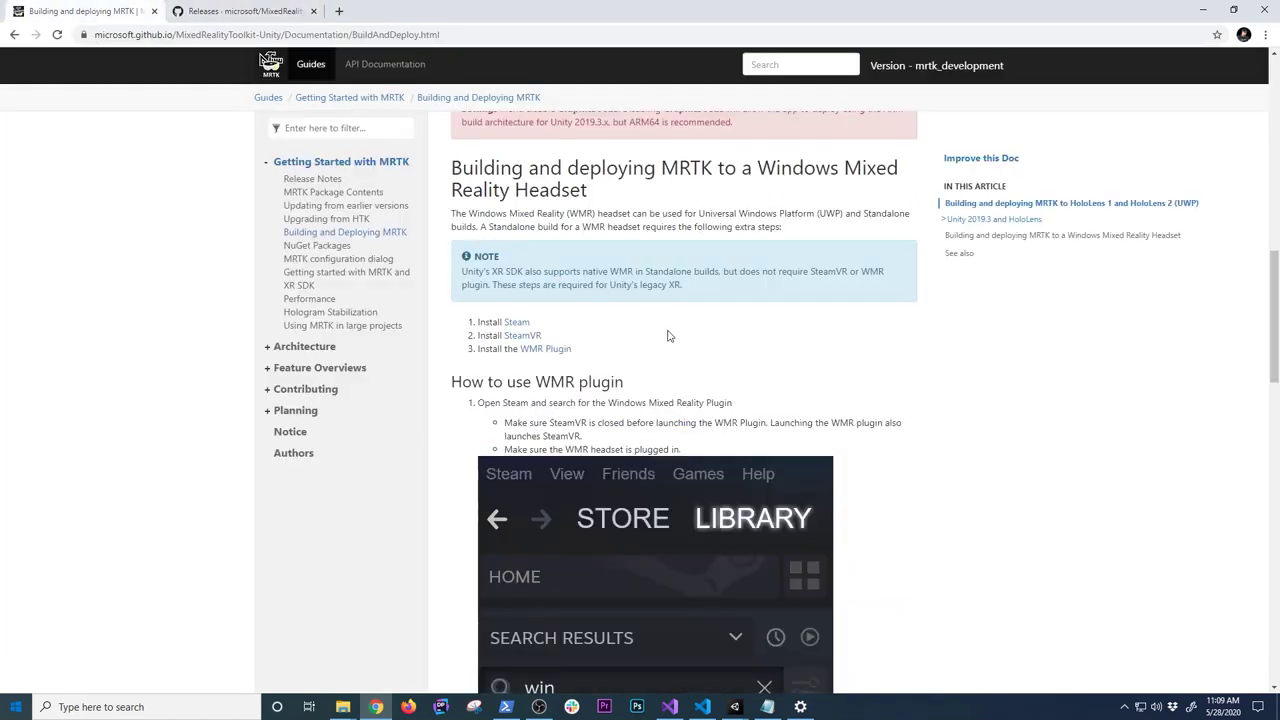
scroll(669, 336, "up", 3)
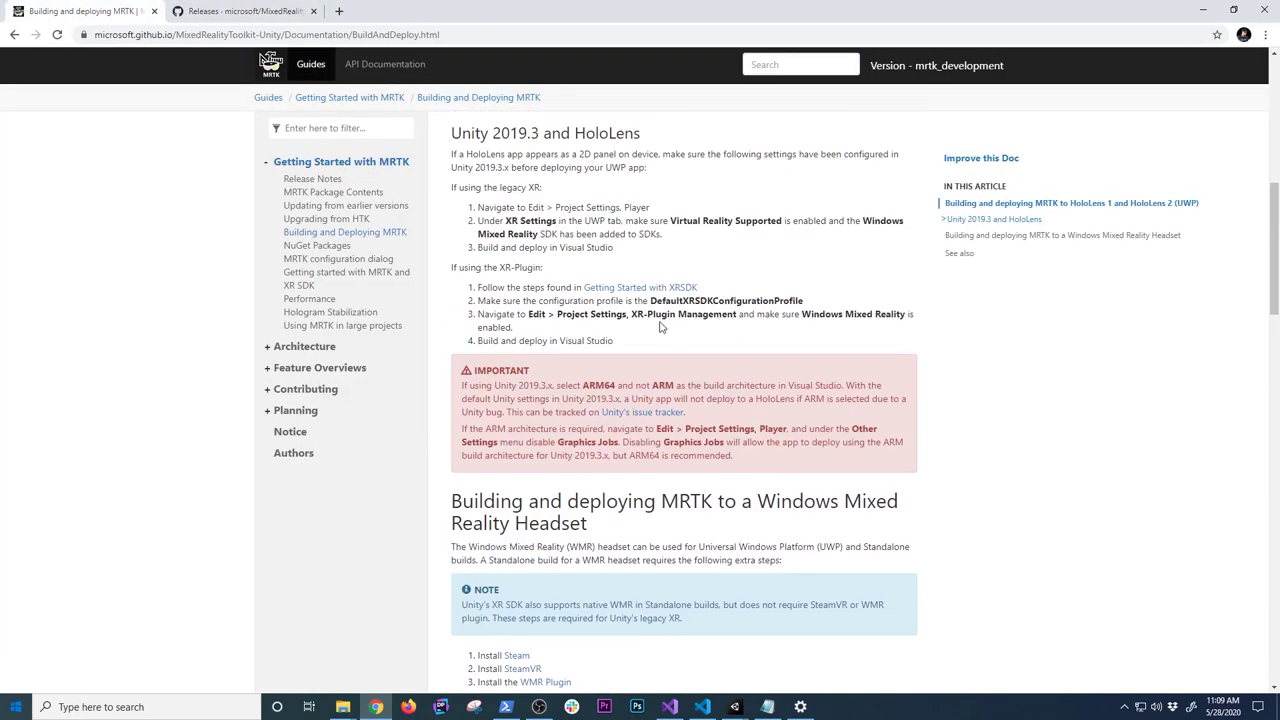